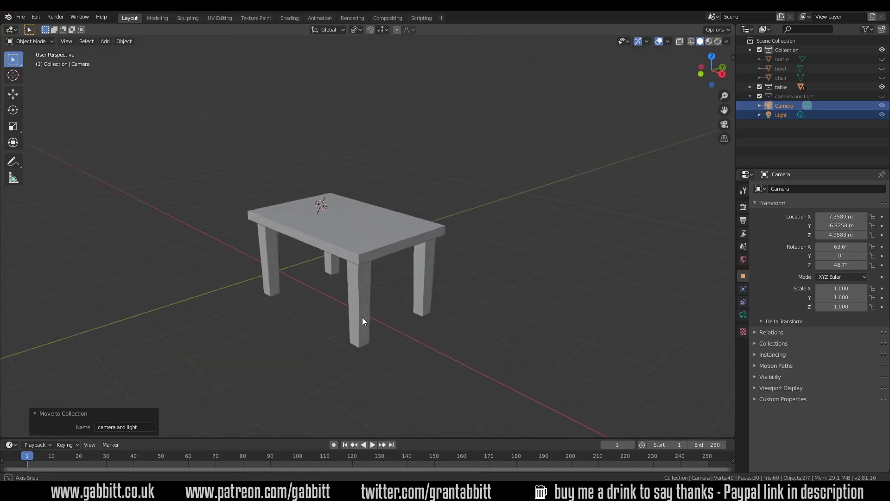
# - Examine the table's construction by selecting the tabletop and each leg individually, and try moving the tabletop on its own
pyautogui.moveTo(362, 317); pyautogui.dragTo(657, 327, button='middle')
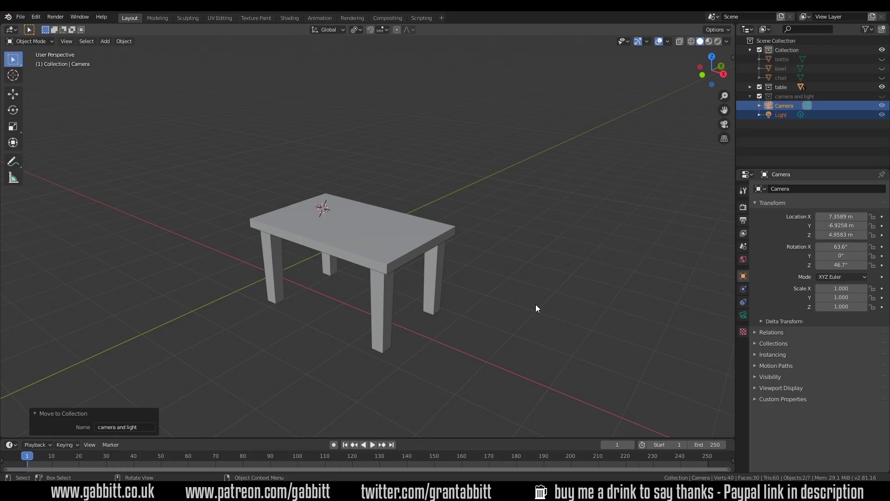
pyautogui.click(426, 241)
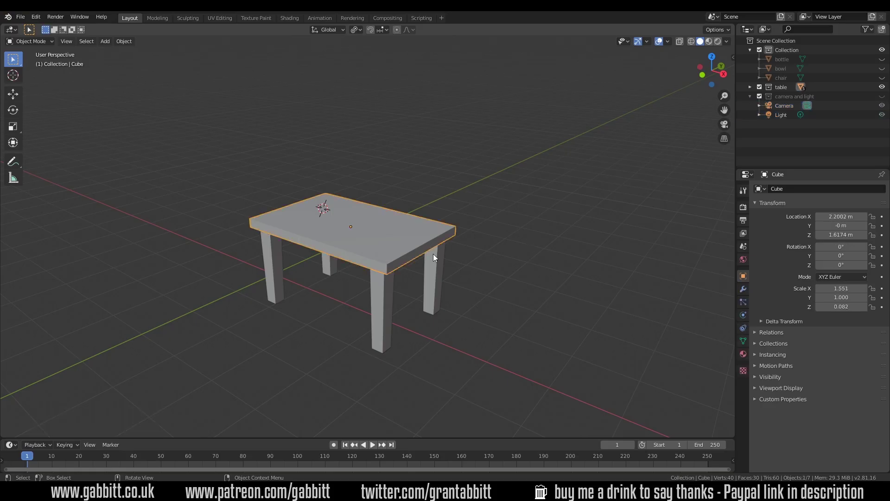
pyautogui.click(433, 266)
pyautogui.click(387, 291)
pyautogui.click(329, 268)
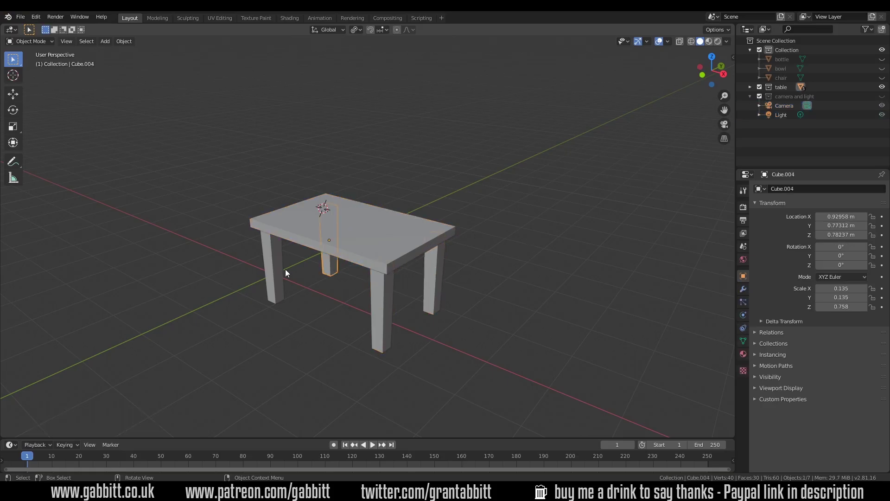
pyautogui.click(269, 269)
pyautogui.click(352, 234)
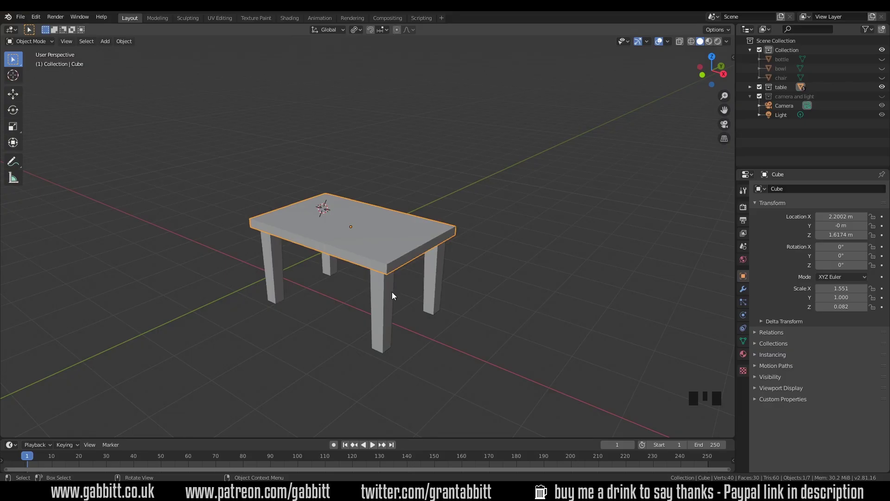
pyautogui.press('g')
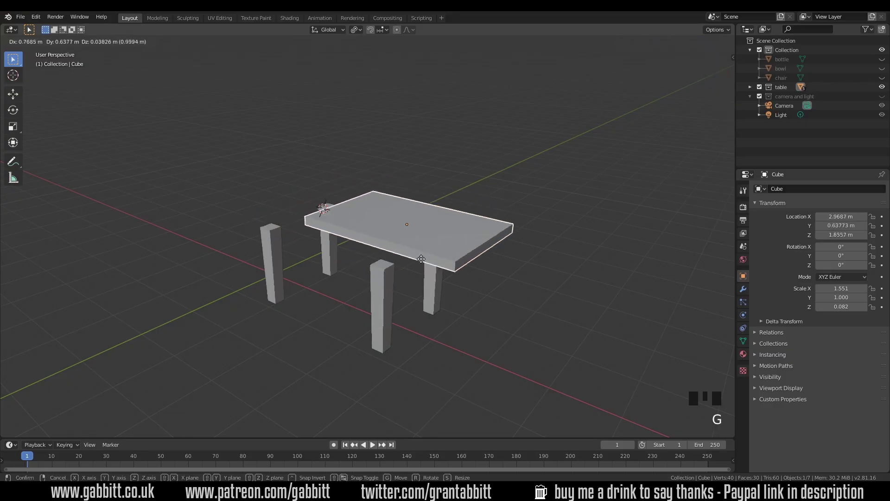
pyautogui.press('Escape')
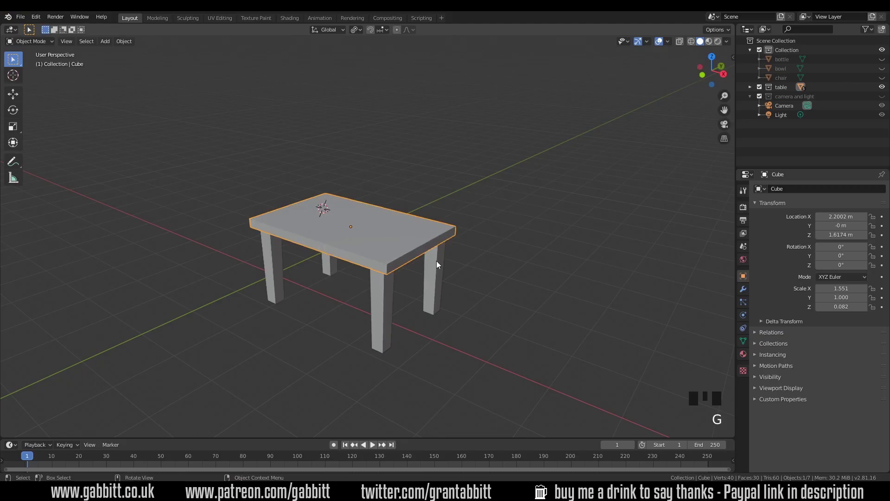
# - Join the four table legs and the tabletop into a single object
pyautogui.click(436, 280)
pyautogui.keyDown('shift'); pyautogui.click(376, 281); pyautogui.keyUp('shift')
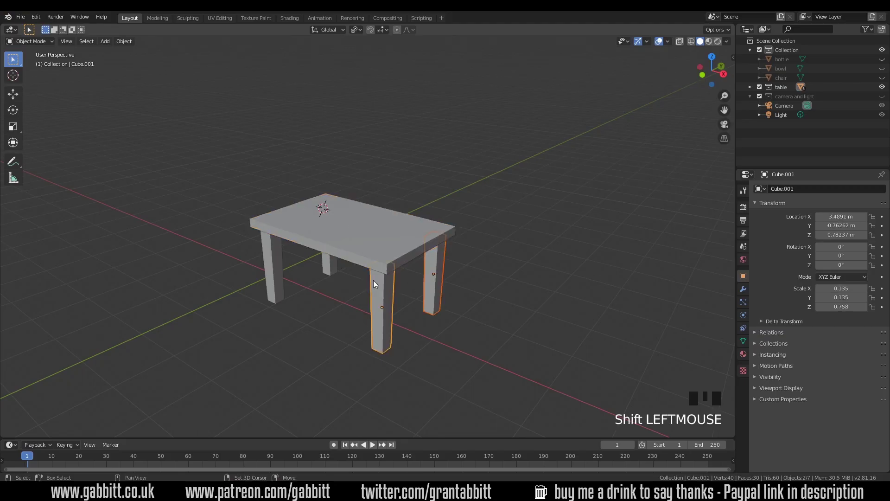
pyautogui.keyDown('shift'); pyautogui.click(330, 267); pyautogui.keyUp('shift')
pyautogui.keyDown('shift'); pyautogui.click(290, 273); pyautogui.keyUp('shift')
pyautogui.keyDown('shift'); pyautogui.click(387, 236); pyautogui.keyUp('shift')
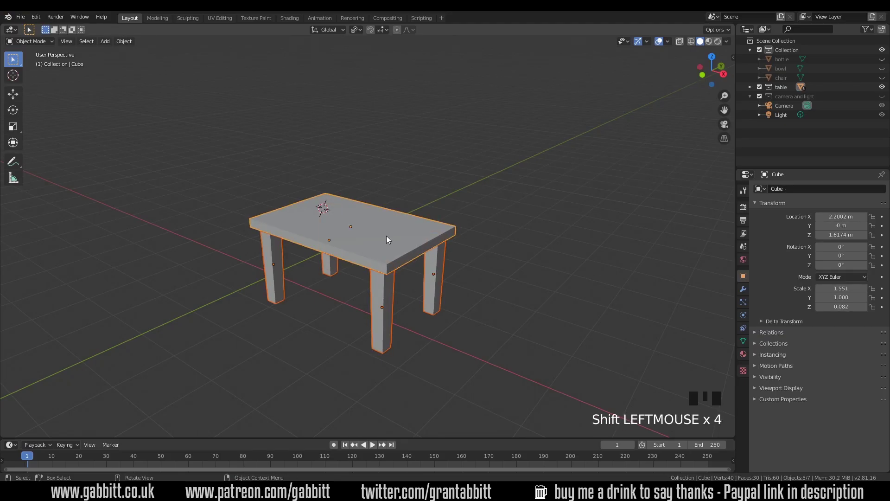
pyautogui.hotkey('ctrl', 'j')
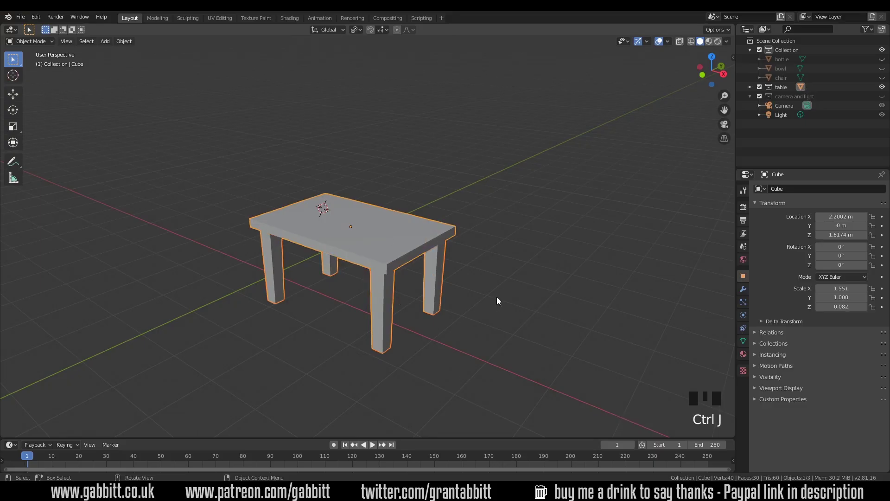
# - Examine from below, in wireframe and solid shading, how the legs of the joined table meet the tabletop
pyautogui.moveTo(497, 300)
pyautogui.mouseDown(button='middle')
pyautogui.moveTo(369, 260)
pyautogui.moveTo(372, 220)
pyautogui.moveTo(387, 222)
pyautogui.mouseUp(button='middle')
pyautogui.scroll(3, 381, 203)
pyautogui.scroll(1, 382, 217)
pyautogui.press('z')
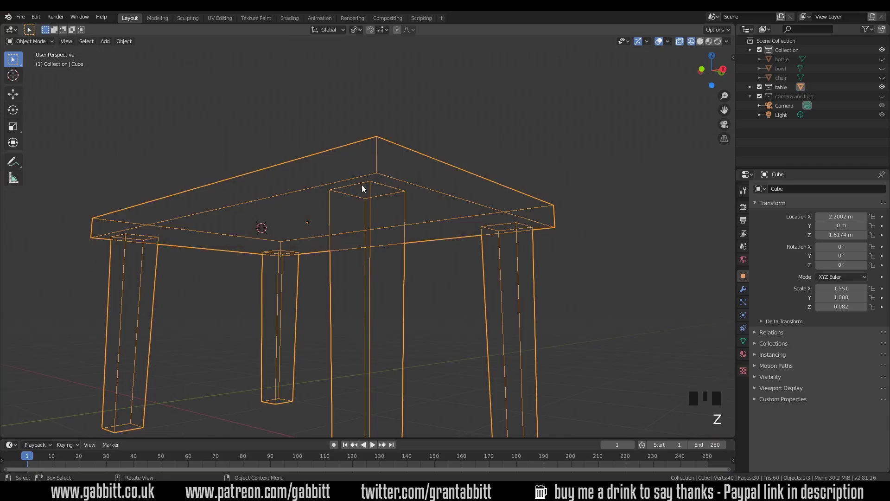
pyautogui.press('z')
pyautogui.click(439, 204)
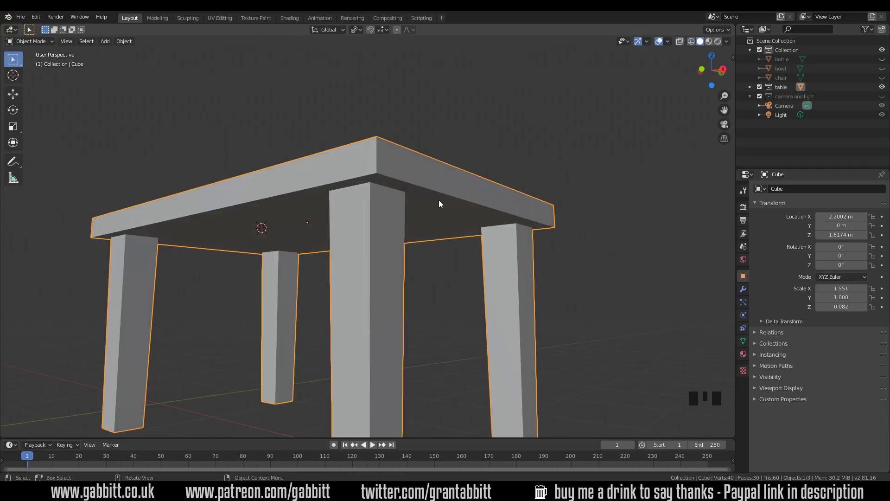
# - Place the 3D cursor beside the table, add a cube there, and flatten it along Z to a scale of about -0.139
pyautogui.moveTo(439, 204); pyautogui.dragTo(418, 273, button='middle')
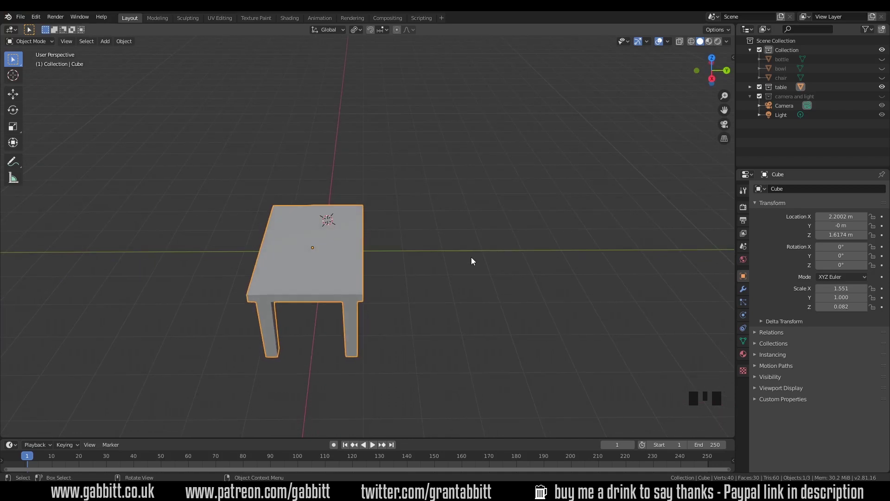
pyautogui.keyDown('shift'); pyautogui.rightClick(442, 259); pyautogui.keyUp('shift')
pyautogui.hotkey('shift', 'a')
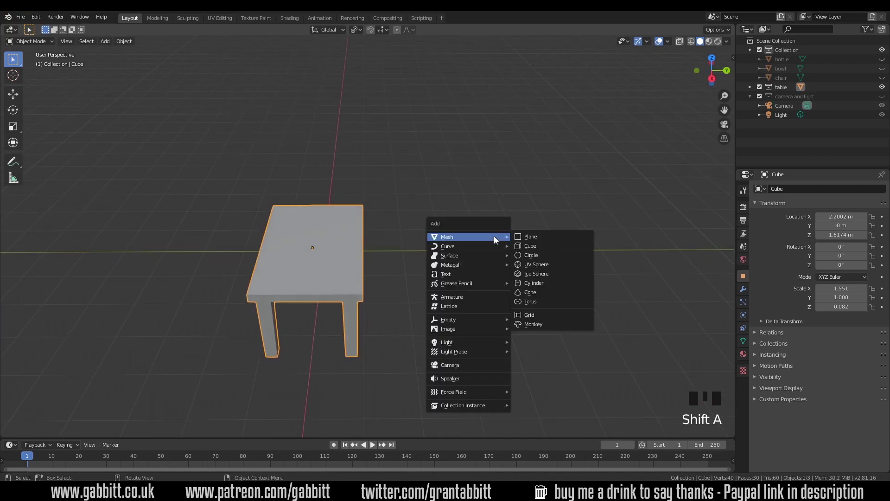
pyautogui.click(523, 246)
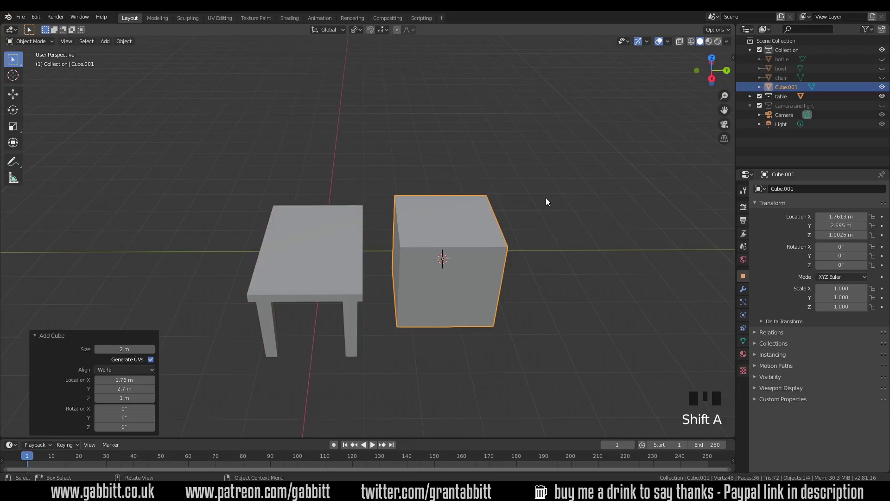
pyautogui.press('s')
pyautogui.press('z')
pyautogui.click(485, 286)
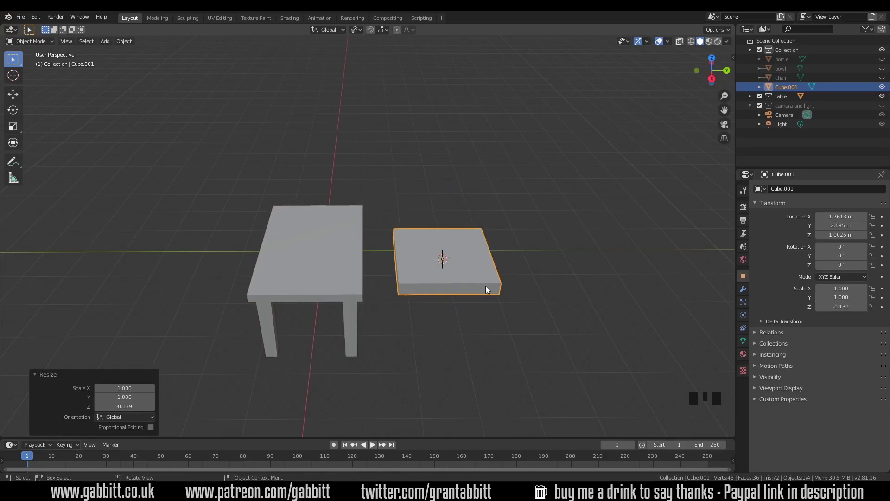
# - In top view, stretch the slab along X to a scale of about 1.643 and move it about 0.435 m in X and 0.057 m in Y
pyautogui.click(713, 57)
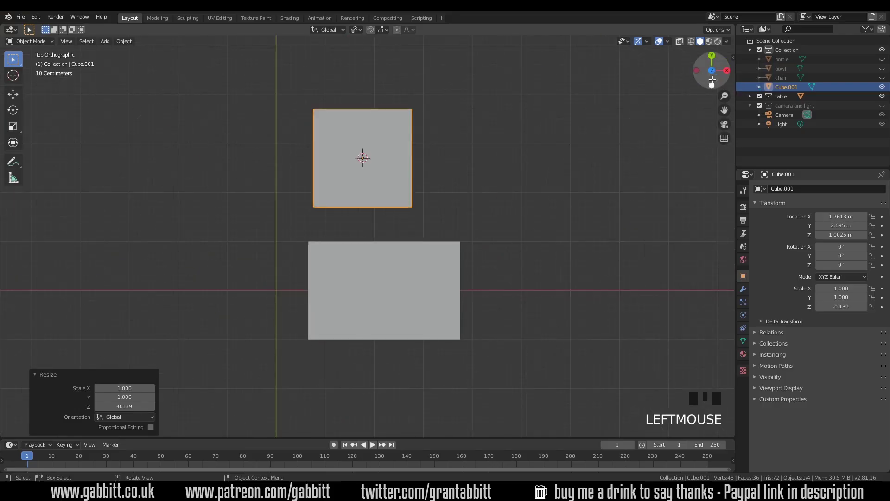
pyautogui.click(711, 56)
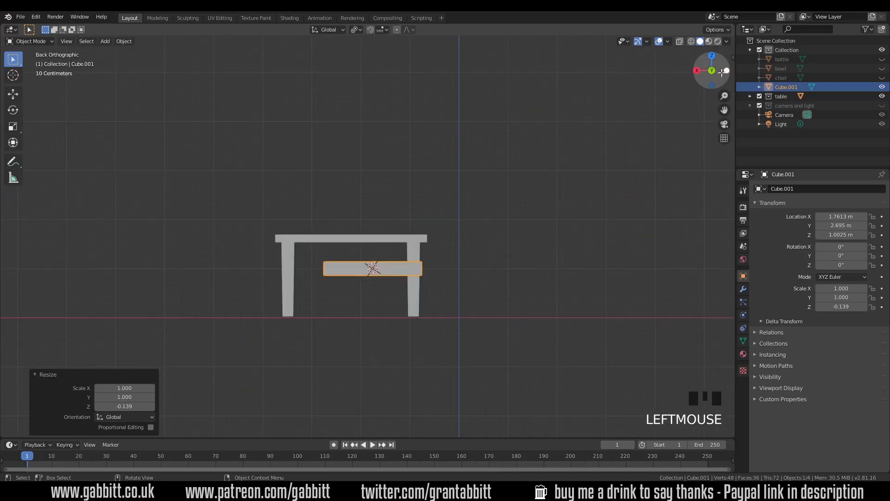
pyautogui.click(697, 71)
pyautogui.click(712, 57)
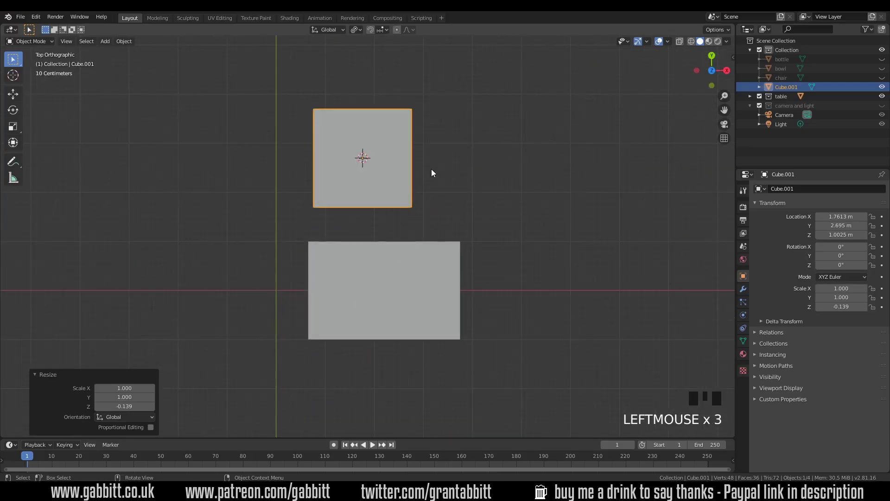
pyautogui.press('s')
pyautogui.press('x')
pyautogui.click(426, 191)
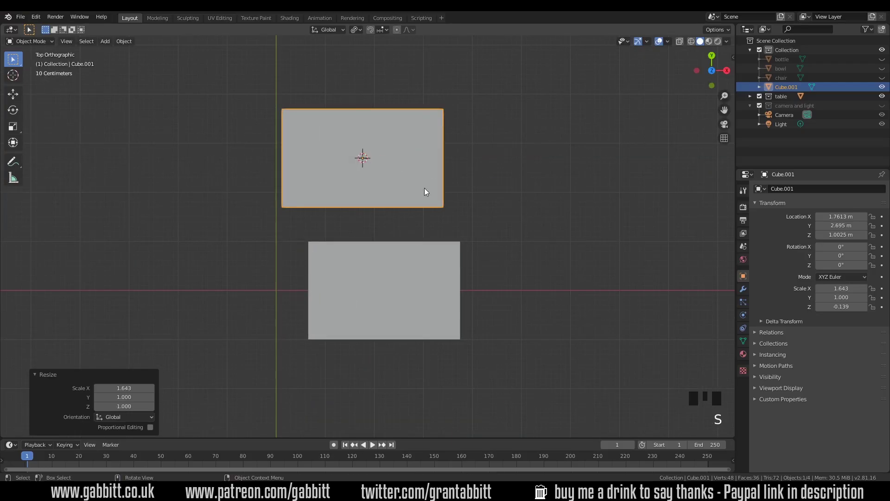
pyautogui.press('g')
pyautogui.click(445, 185)
pyautogui.moveTo(477, 213); pyautogui.dragTo(432, 204, button='middle')
# - In front view, raise the slab about 0.614 m to the table's top height and thin it along Z by a factor of about 0.725
pyautogui.press('KP_1')
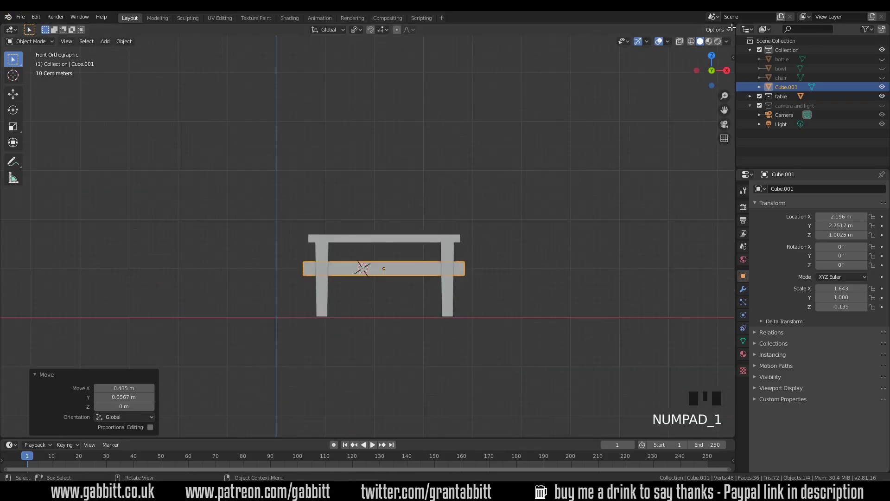
pyautogui.press('g')
pyautogui.press('z')
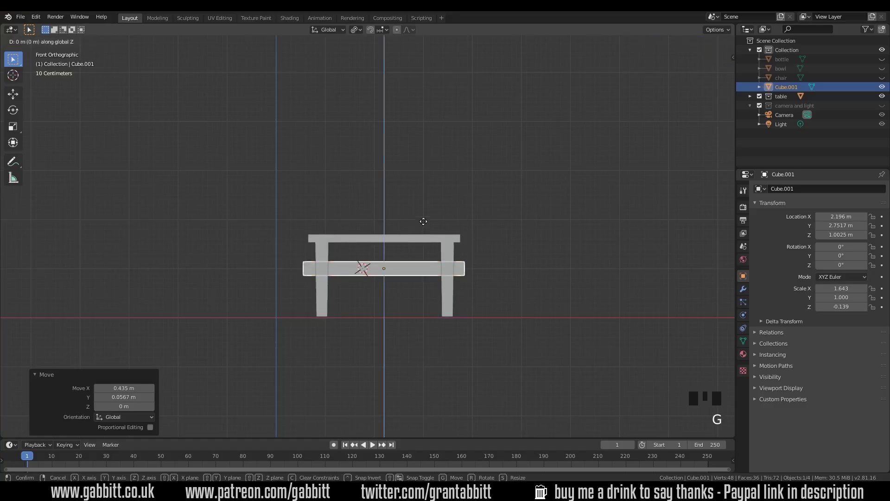
pyautogui.click(421, 196)
pyautogui.press('s')
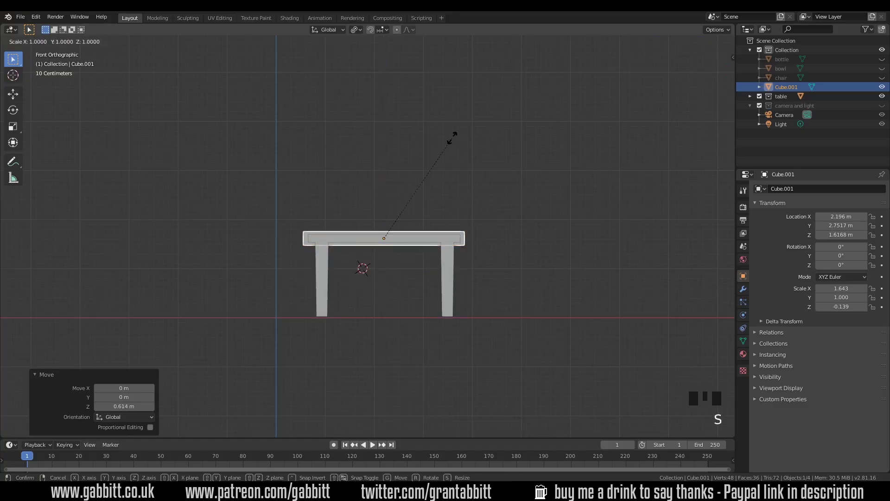
pyautogui.press('z')
pyautogui.click(429, 160)
# - Add a second cube at the 3D cursor for the new table's first leg
pyautogui.moveTo(429, 160); pyautogui.dragTo(430, 249, button='middle')
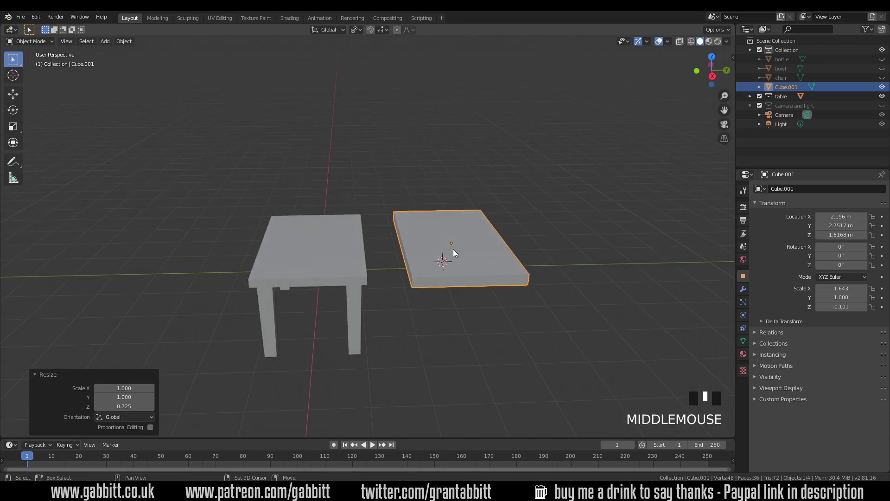
pyautogui.hotkey('shift', 'a')
pyautogui.moveTo(453, 249)
pyautogui.click(485, 257)
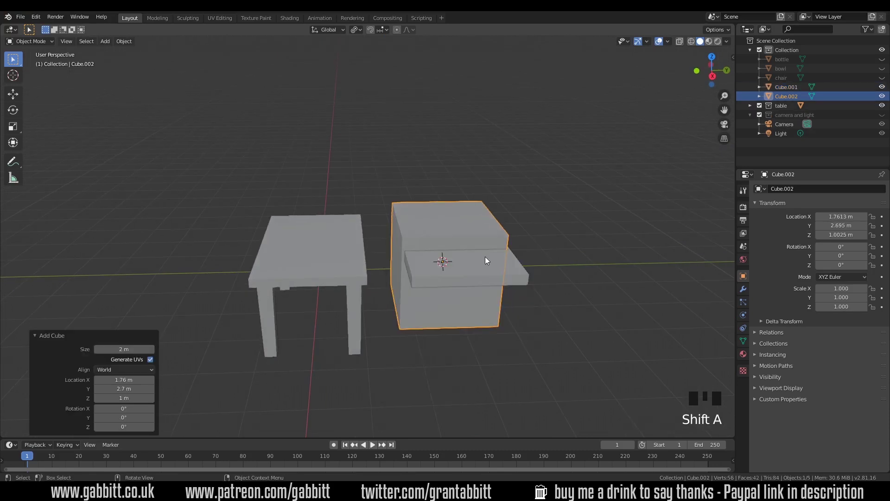
pyautogui.moveTo(484, 257); pyautogui.dragTo(207, 16, button='middle')
pyautogui.click(106, 41)
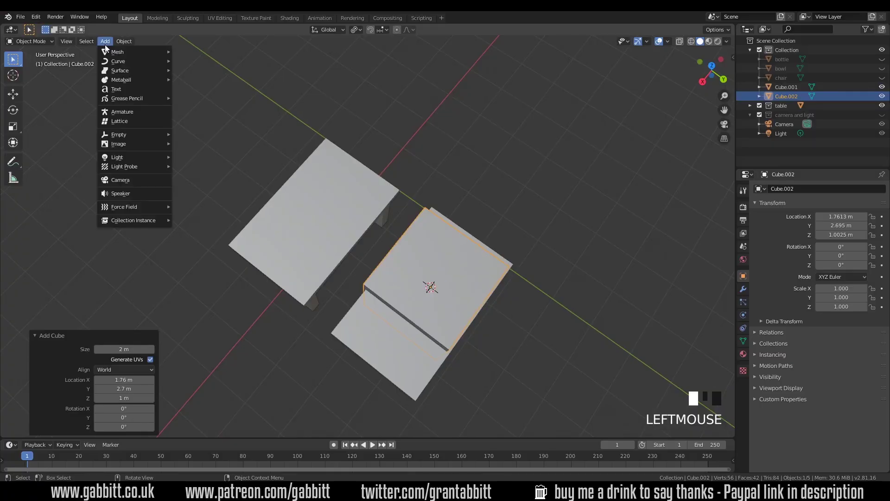
pyautogui.moveTo(534, 249); pyautogui.dragTo(481, 264, button='middle')
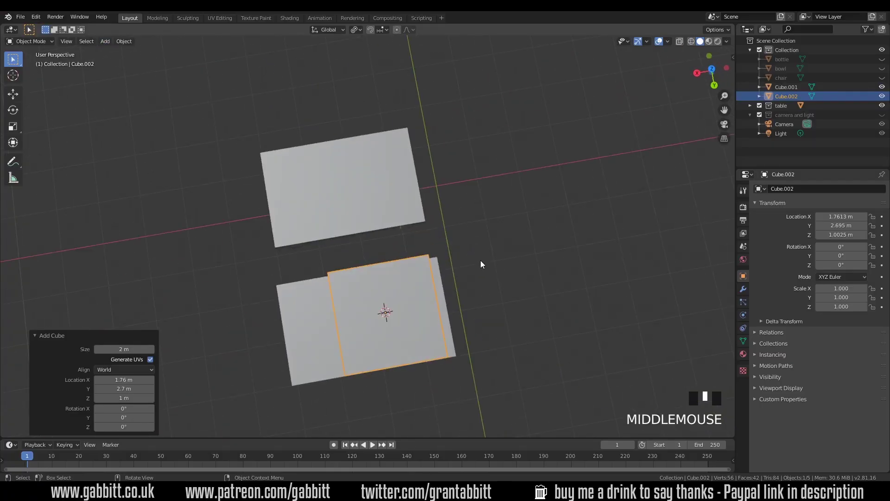
# - In top view, scale the new cube uniformly to about 0.155 and move it about 1.8 m in X and -0.718 m in Y to the slab's corner
pyautogui.press('KP_7')
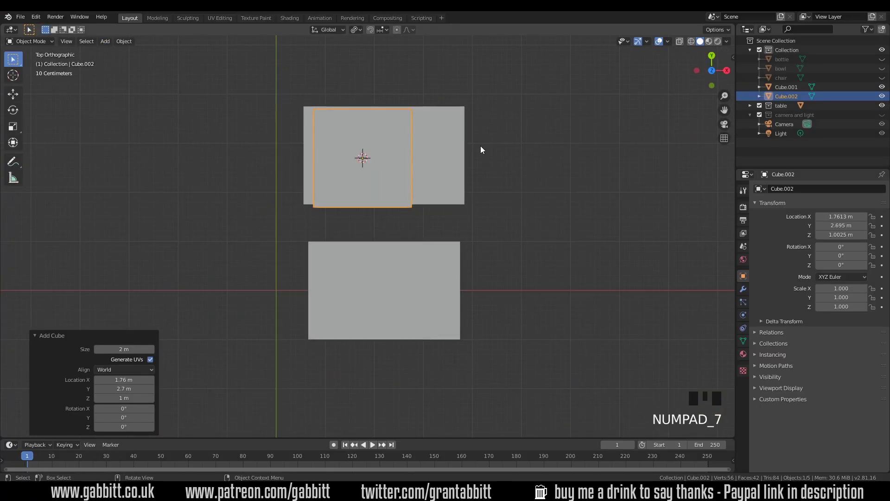
pyautogui.press('s')
pyautogui.click(369, 161)
pyautogui.press('g')
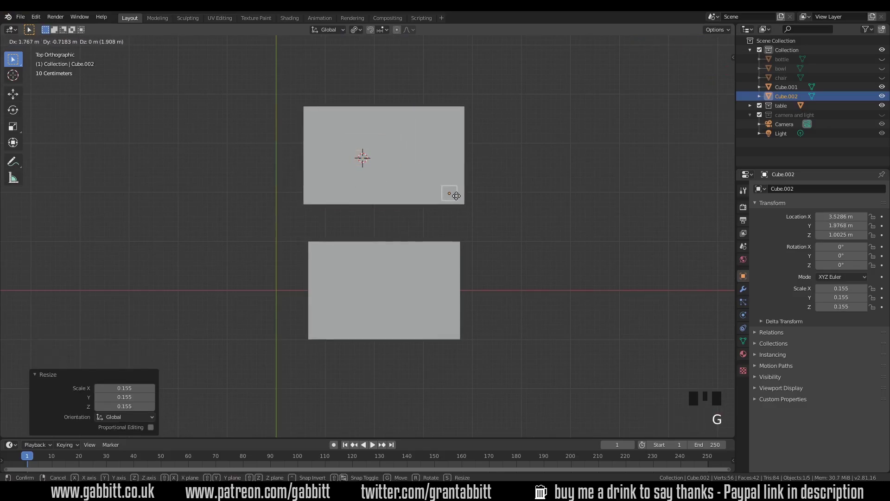
pyautogui.click(458, 195)
# - In front view, raise the small cube about 0.397 m along Z so it sits just beneath the slab
pyautogui.press('KP_1')
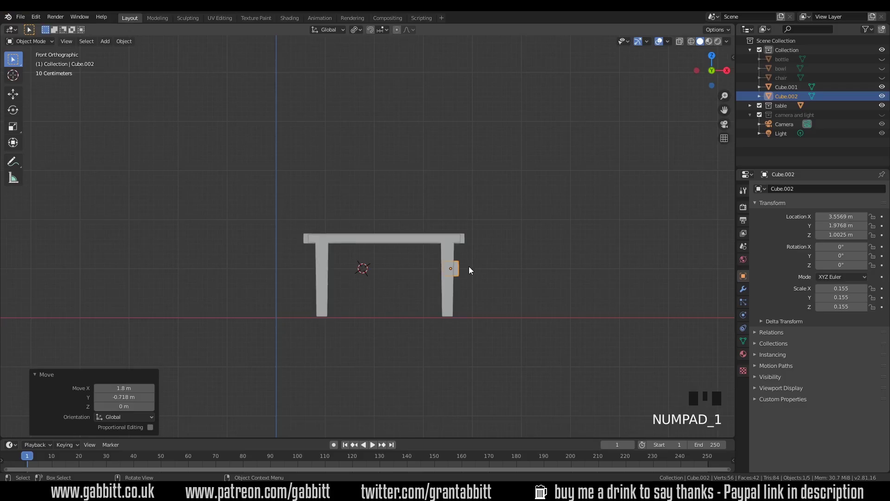
pyautogui.press('g')
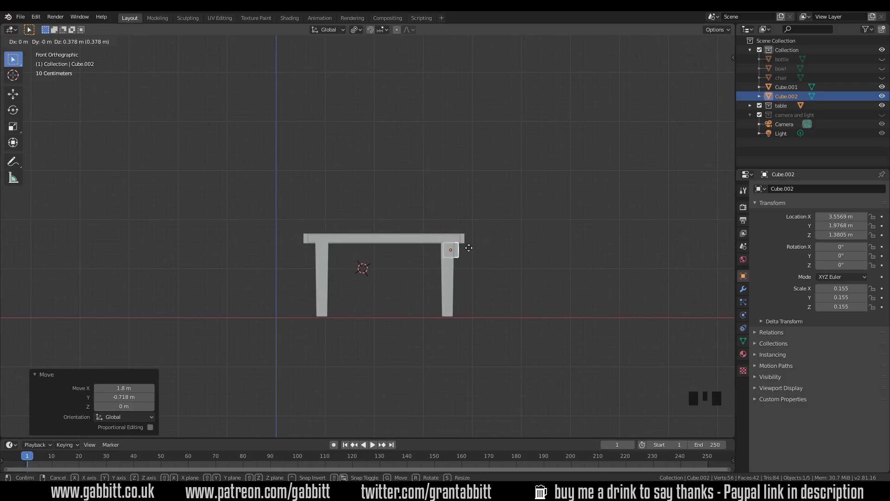
pyautogui.press('z')
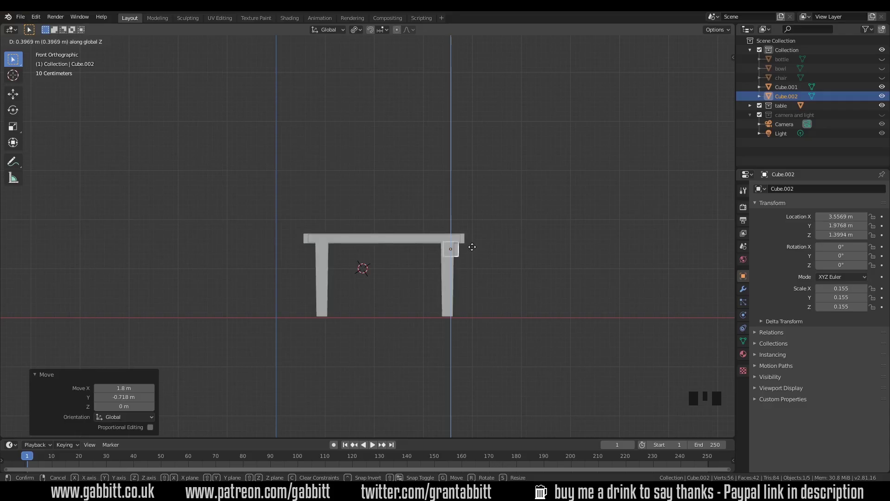
pyautogui.click(473, 246)
# - Try stretching the small cube along Z by a factor of about 6.126, and undo the scaling
pyautogui.moveTo(507, 271); pyautogui.dragTo(374, 257, button='middle')
pyautogui.scroll(2, 480, 276)
pyautogui.press('s')
pyautogui.press('z')
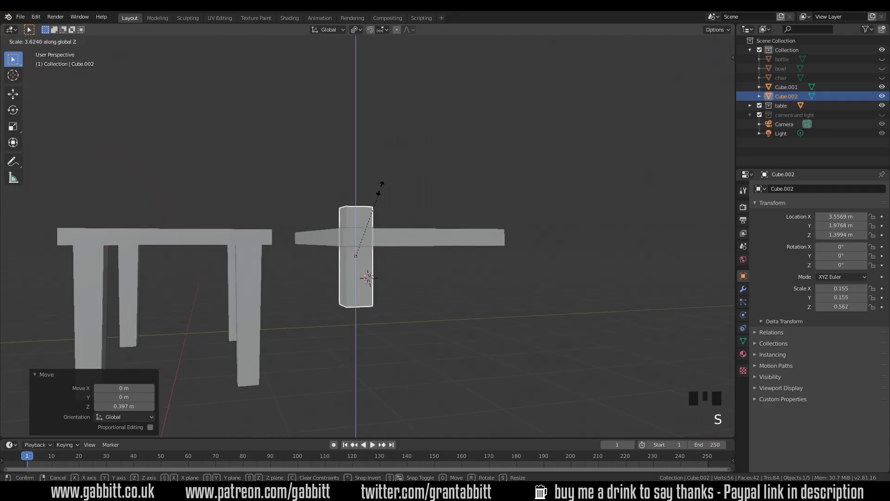
pyautogui.click(379, 149)
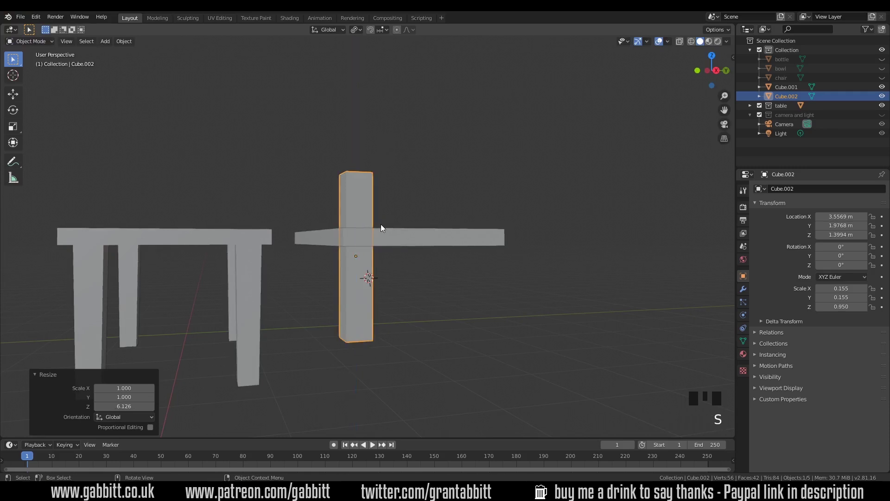
pyautogui.hotkey('ctrl', 'z')
# - In face select mode, move the small cube's bottom face about 1.22 m down along Z to form the first table leg
pyautogui.press('Tab')
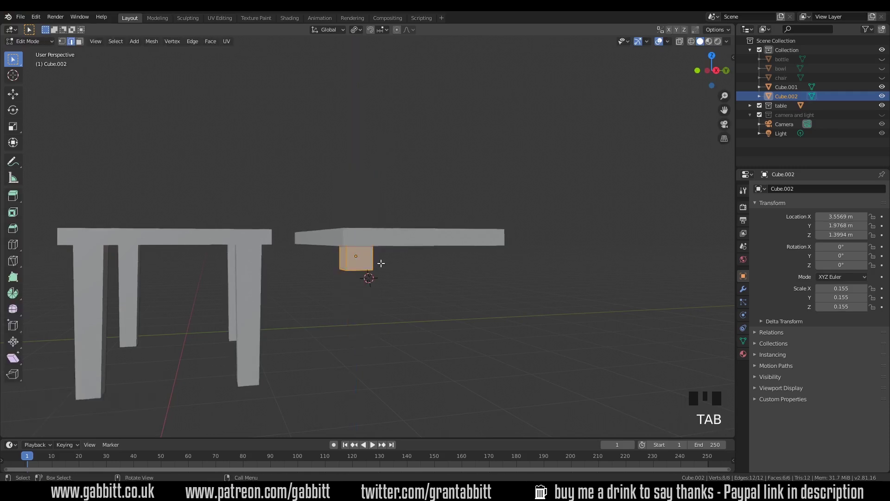
pyautogui.moveTo(381, 263)
pyautogui.mouseDown(button='middle')
pyautogui.moveTo(371, 273)
pyautogui.moveTo(363, 264)
pyautogui.mouseUp(button='middle')
pyautogui.press('3')
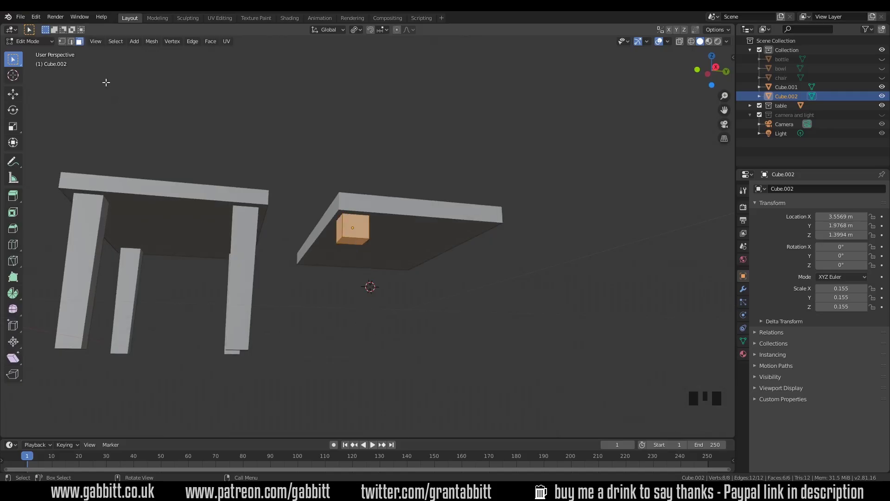
pyautogui.scroll(1, 357, 241)
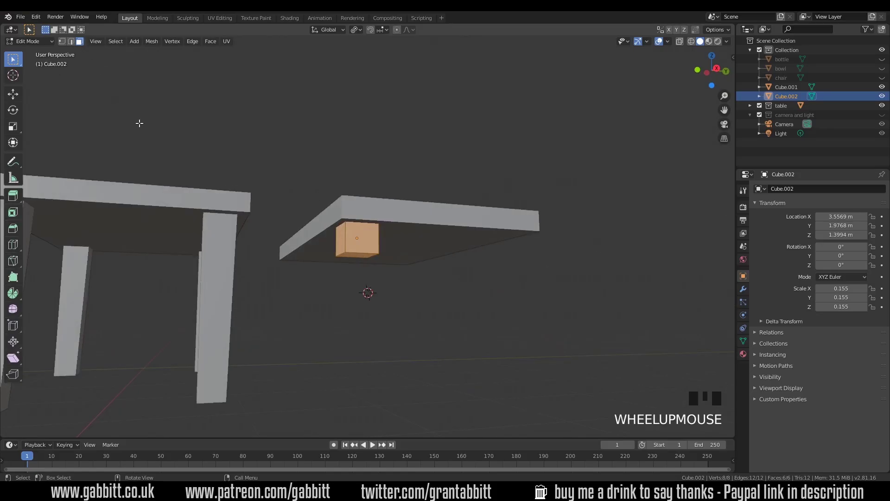
pyautogui.click(39, 41)
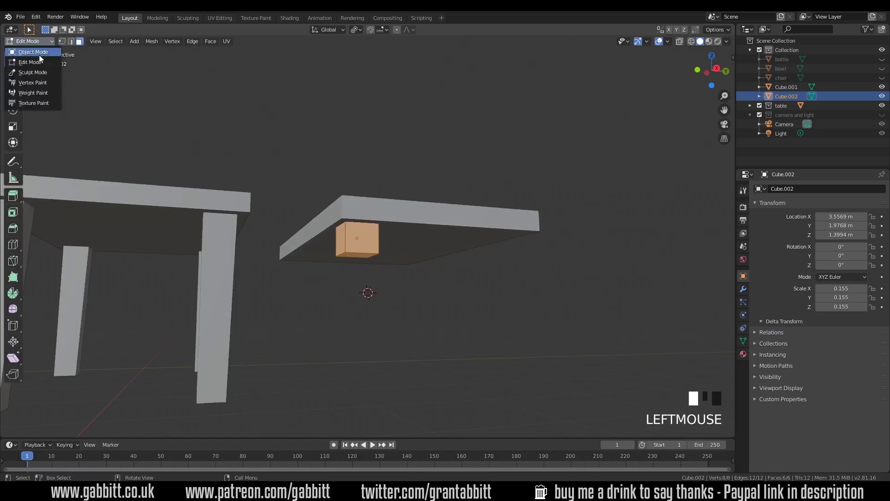
pyautogui.moveTo(33, 52); pyautogui.dragTo(32, 40)
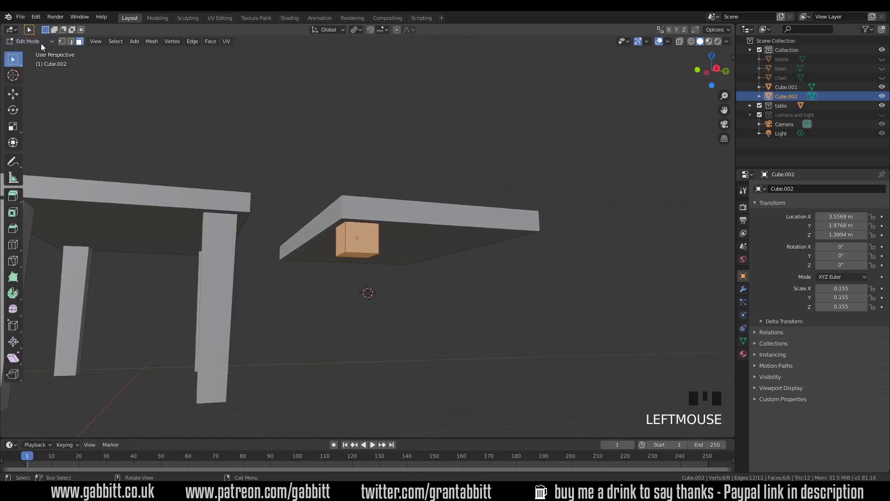
pyautogui.click(369, 252)
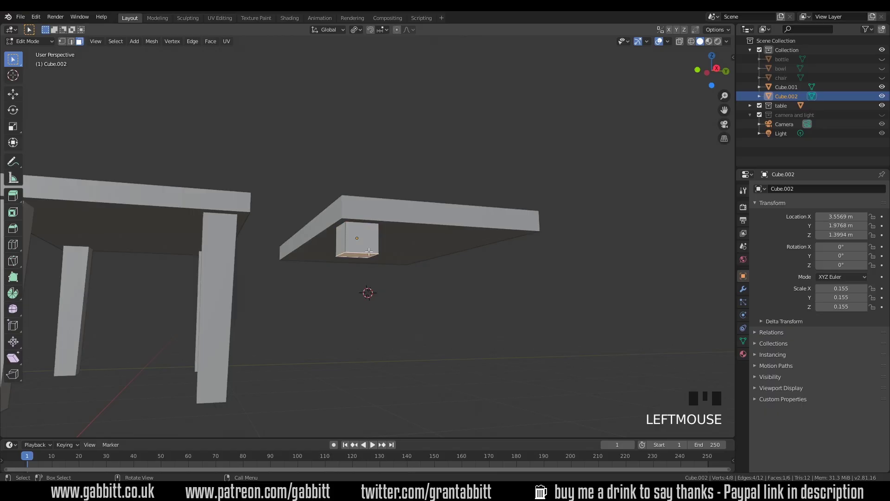
pyautogui.press('g')
pyautogui.press('z')
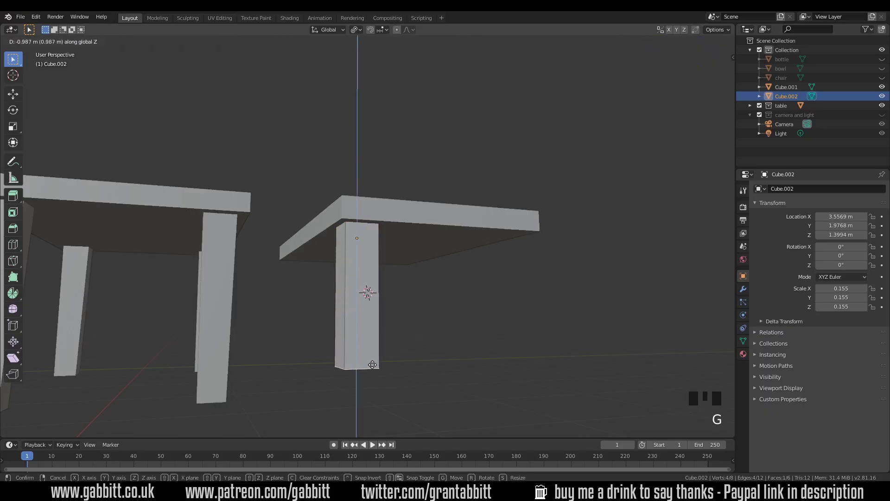
pyautogui.click(371, 387)
pyautogui.keyDown('shift'); pyautogui.moveTo(371, 388); pyautogui.dragTo(324, 324, button='middle'); pyautogui.keyUp('shift')
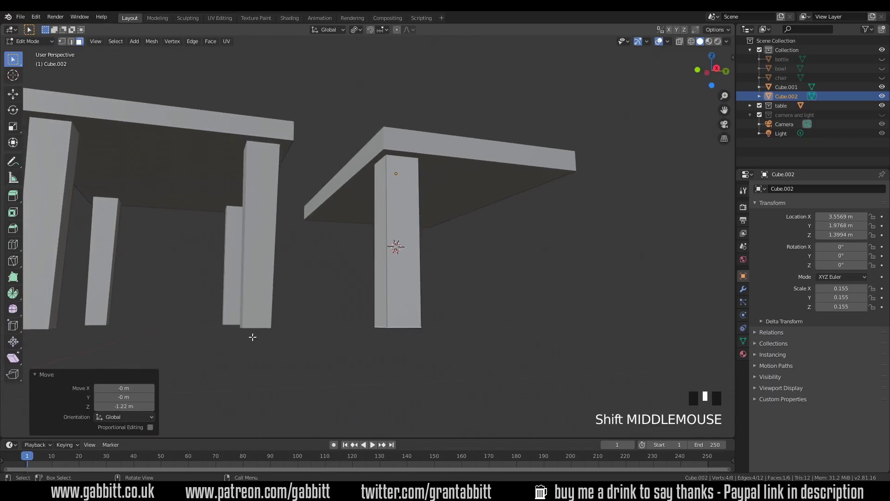
pyautogui.moveTo(253, 338); pyautogui.dragTo(268, 320, button='middle')
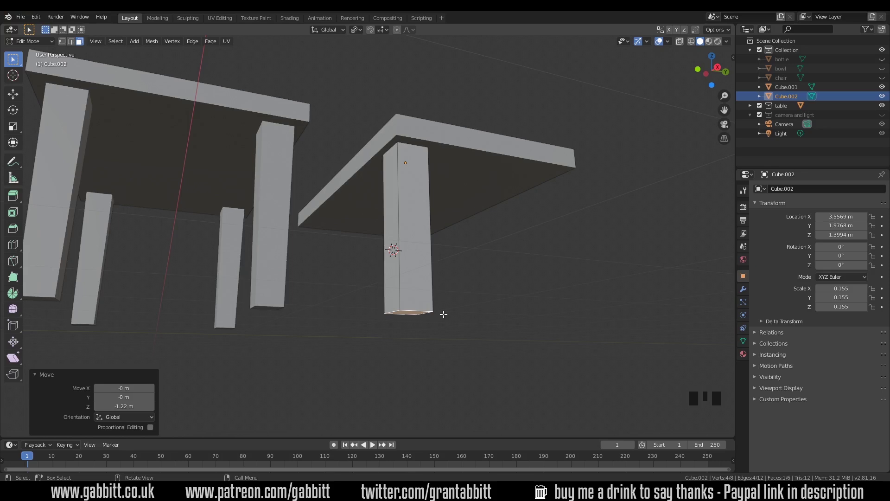
pyautogui.press('Tab')
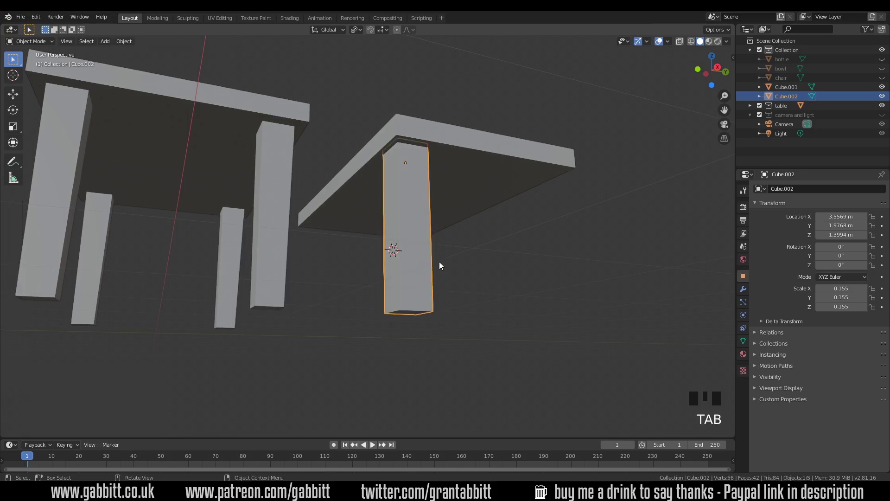
# - In top view, duplicate the leg and move the copy about 1.53 m along Y to the slab's adjacent corner
pyautogui.press('KP_7')
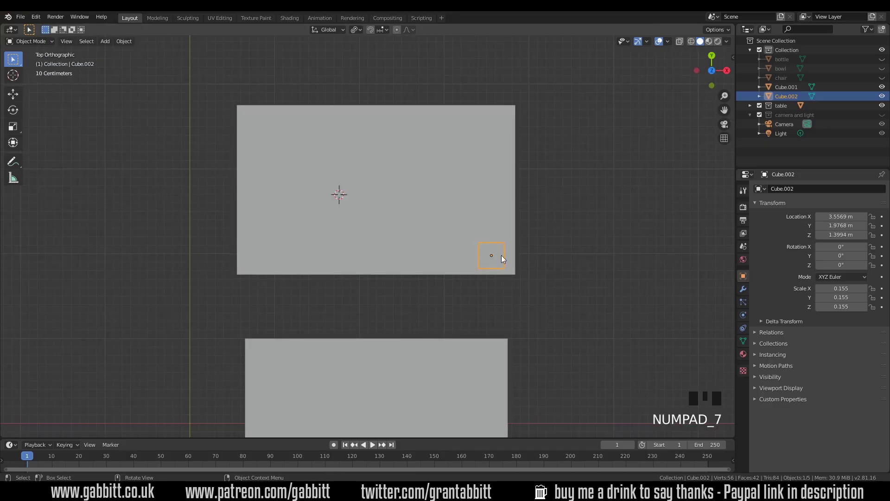
pyautogui.hotkey('shift', 'd')
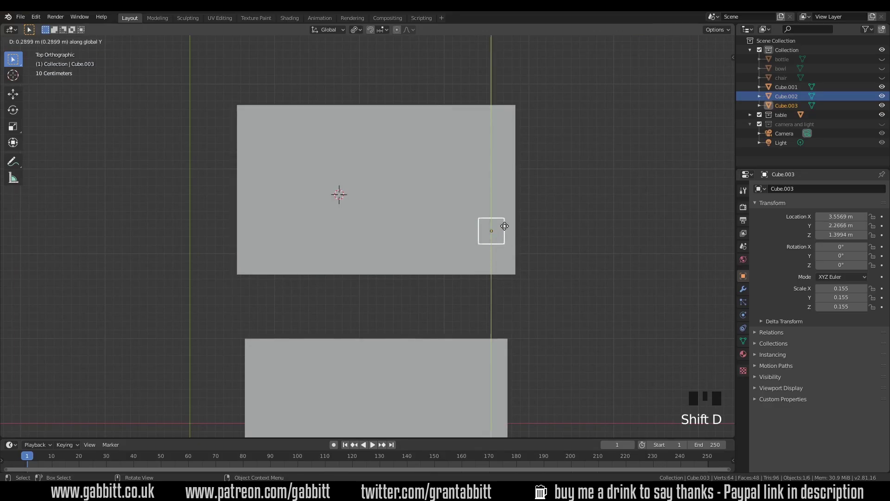
pyautogui.moveTo(502, 226); pyautogui.dragTo(513, 125, button='middle')
pyautogui.click(514, 125)
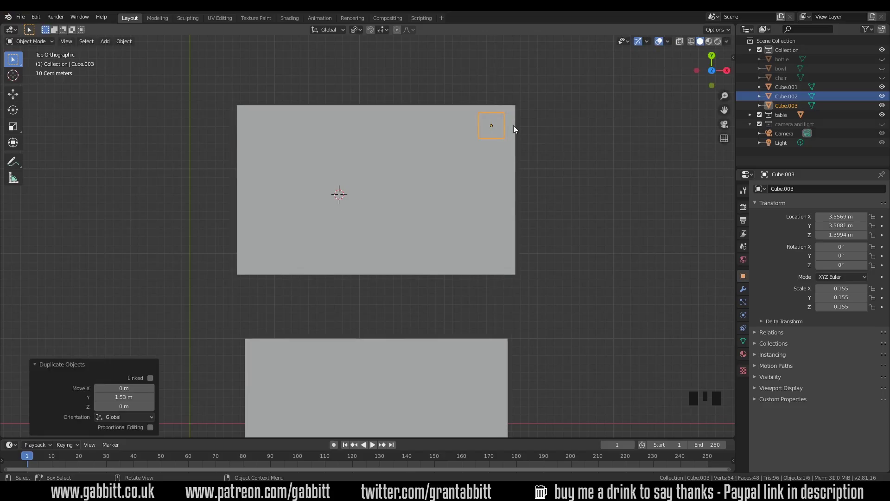
# - Show the scene in wireframe and nudge the second leg about 0.0164 m along Y to even out its edge spacing
pyautogui.press('z')
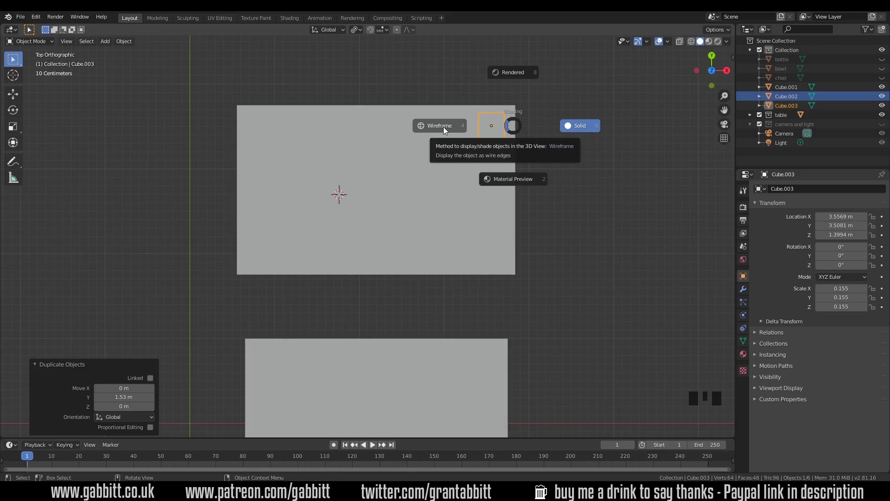
pyautogui.click(443, 127)
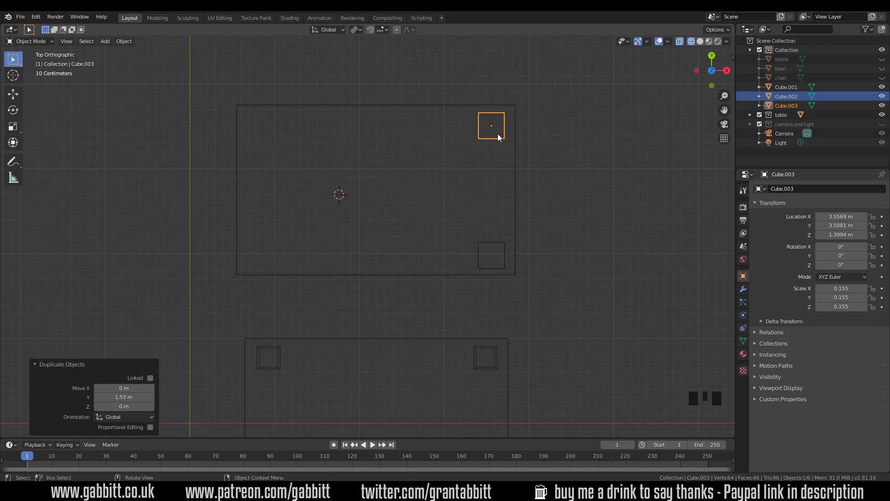
pyautogui.press('g')
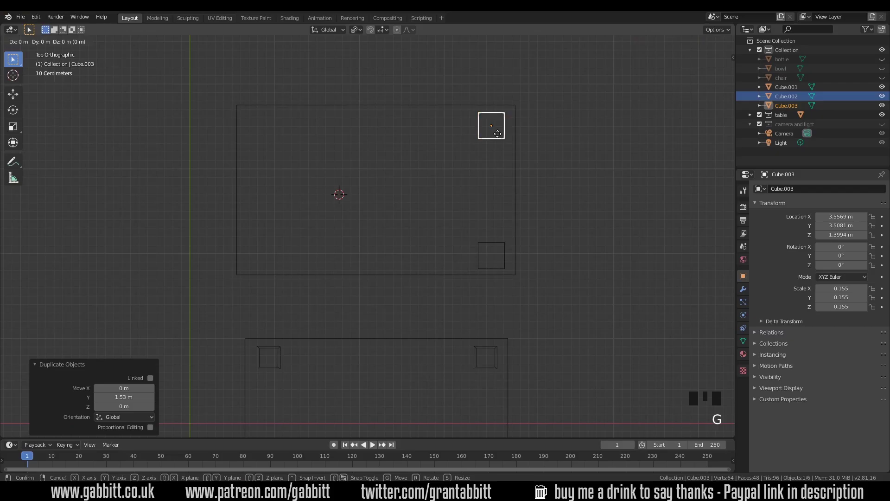
pyautogui.press('y')
pyautogui.click(498, 132)
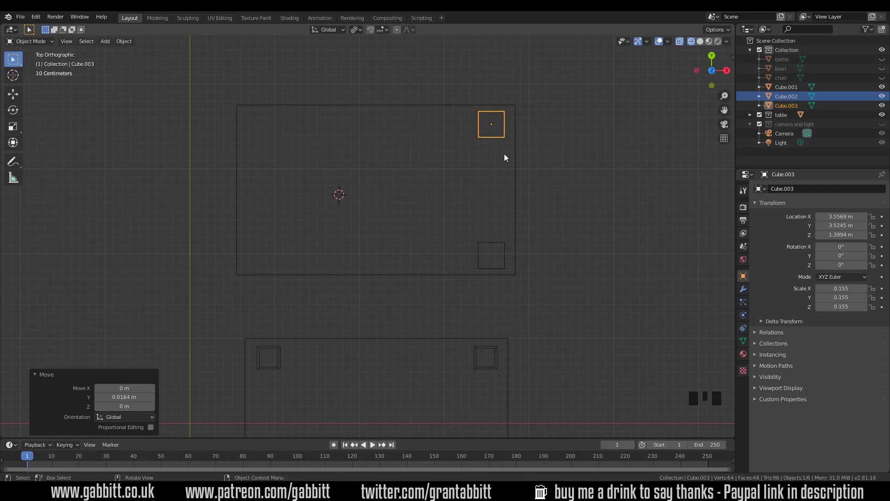
# - Duplicate both legs about -2.72 m along X to the slab's opposite end, and return to solid shading
pyautogui.keyDown('shift'); pyautogui.click(499, 246); pyautogui.keyUp('shift')
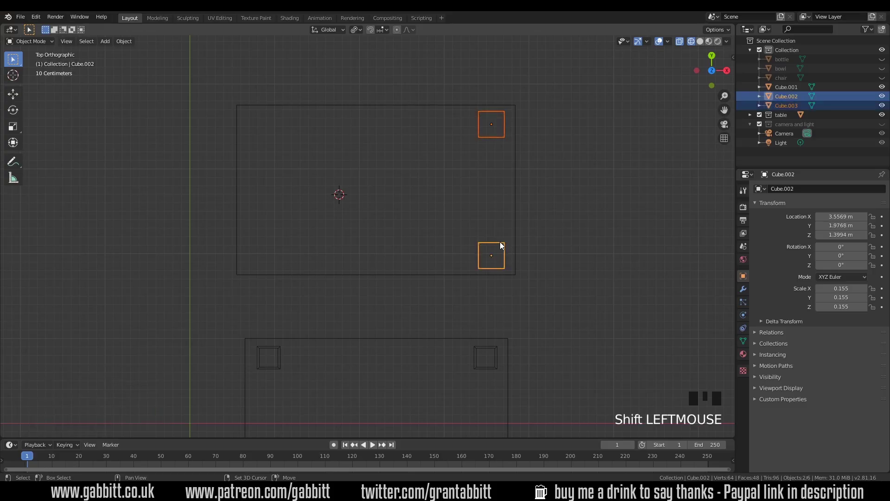
pyautogui.hotkey('shift', 'd')
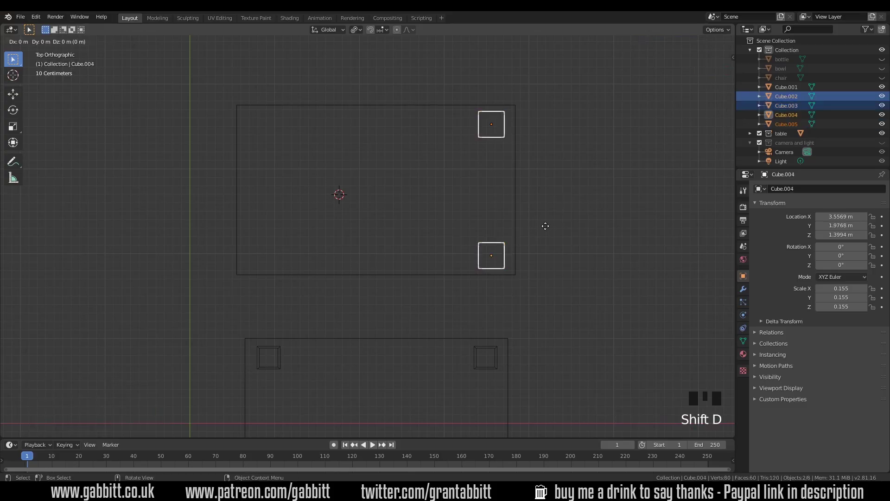
pyautogui.click(314, 227)
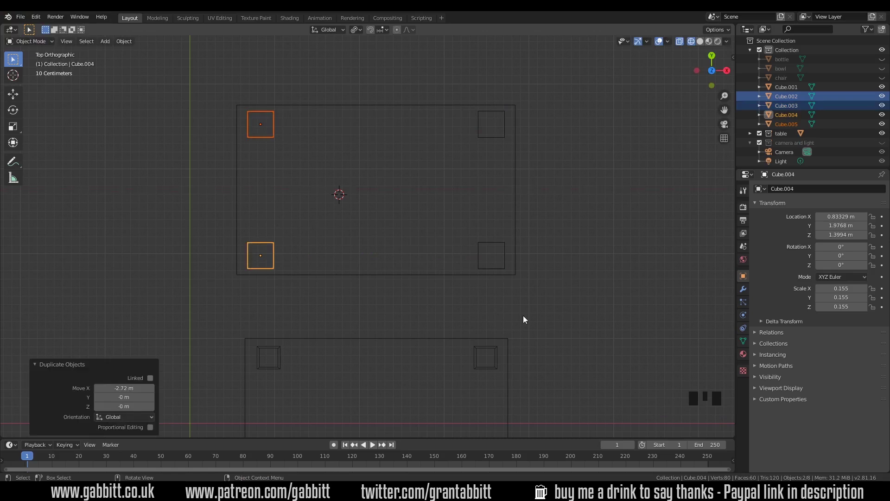
pyautogui.moveTo(523, 316); pyautogui.dragTo(434, 253, button='middle')
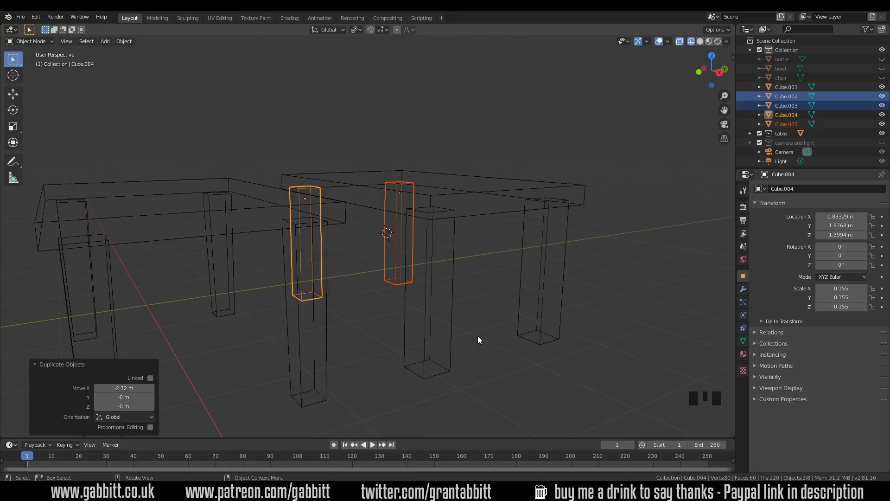
pyautogui.press('z')
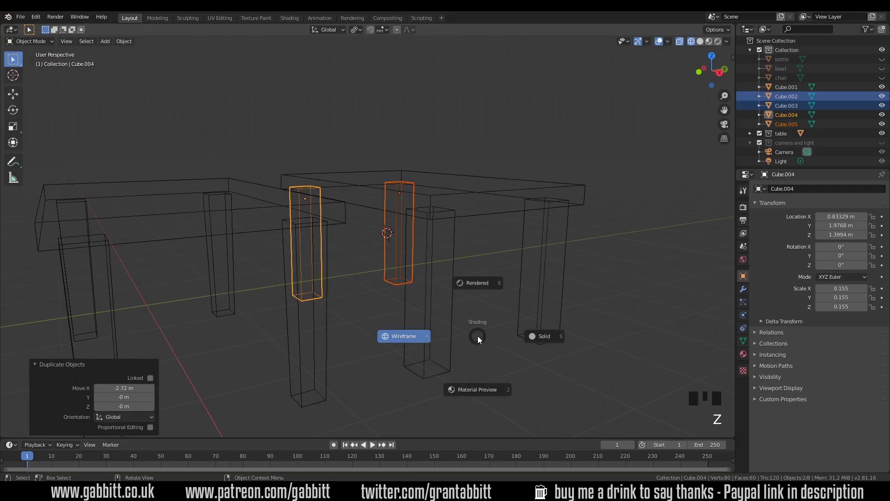
pyautogui.click(532, 338)
# - Select all four legs of the new table and enter edit mode with their bottom faces selected
pyautogui.moveTo(492, 352); pyautogui.dragTo(414, 301, button='middle')
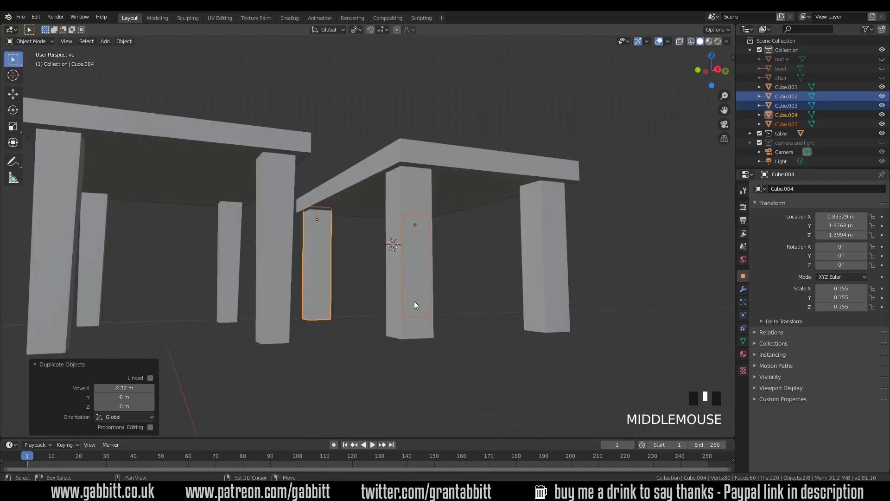
pyautogui.keyDown('shift'); pyautogui.click(414, 302); pyautogui.keyUp('shift')
pyautogui.keyDown('shift'); pyautogui.click(530, 285); pyautogui.keyUp('shift')
pyautogui.moveTo(501, 318); pyautogui.dragTo(494, 321, button='middle')
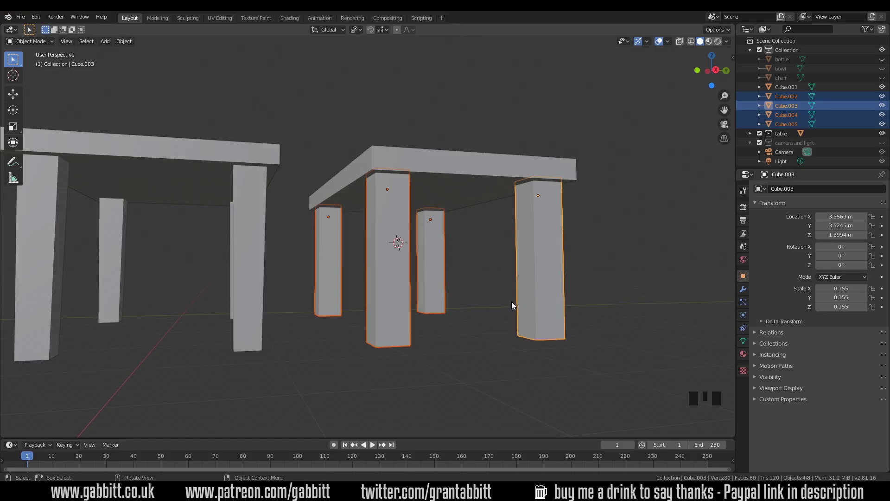
pyautogui.press('Tab')
pyautogui.moveTo(484, 337); pyautogui.dragTo(379, 236, button='middle')
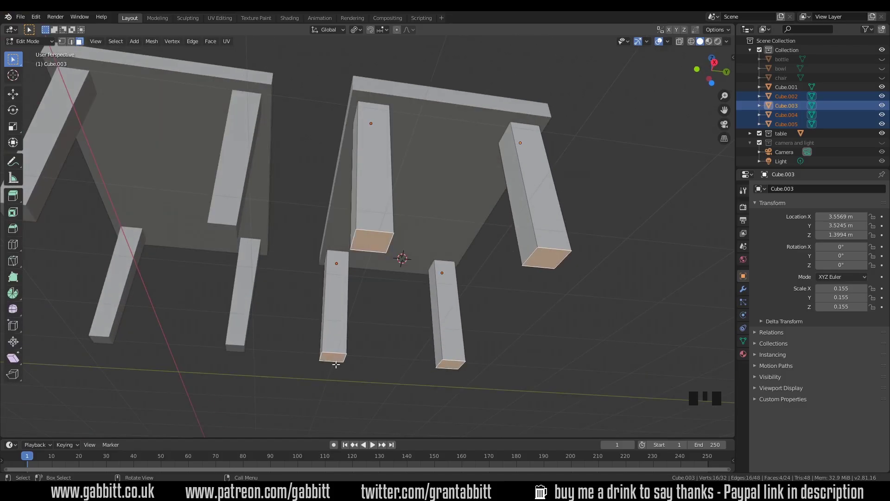
pyautogui.click(588, 235)
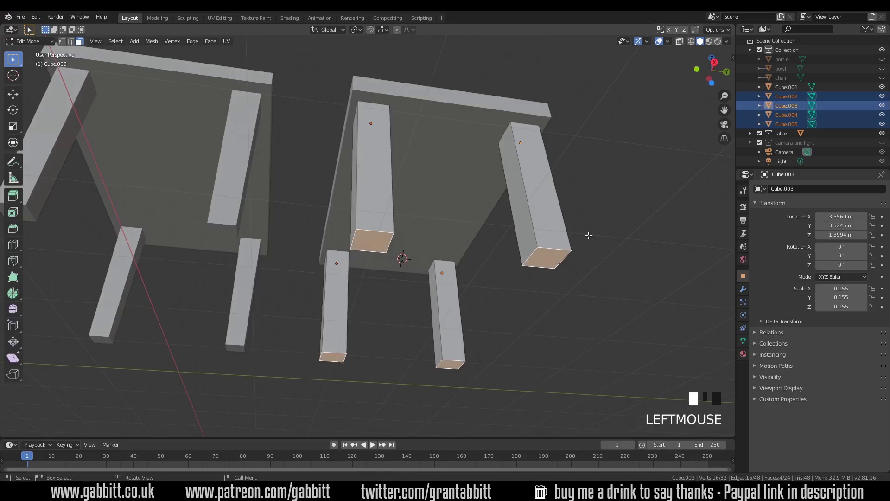
# - Set the transform pivot to Individual Origins and scale the four legs' bottom faces uniformly to about 0.803
pyautogui.press('s')
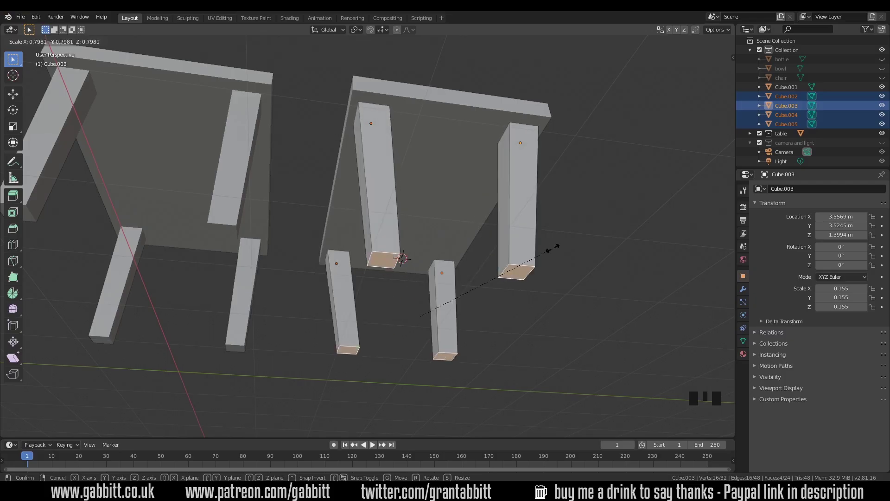
pyautogui.rightClick(553, 248)
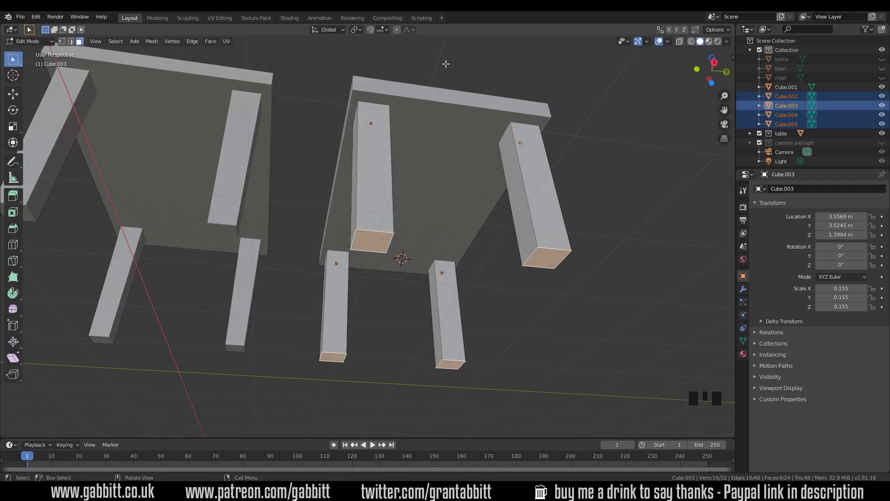
pyautogui.click(357, 29)
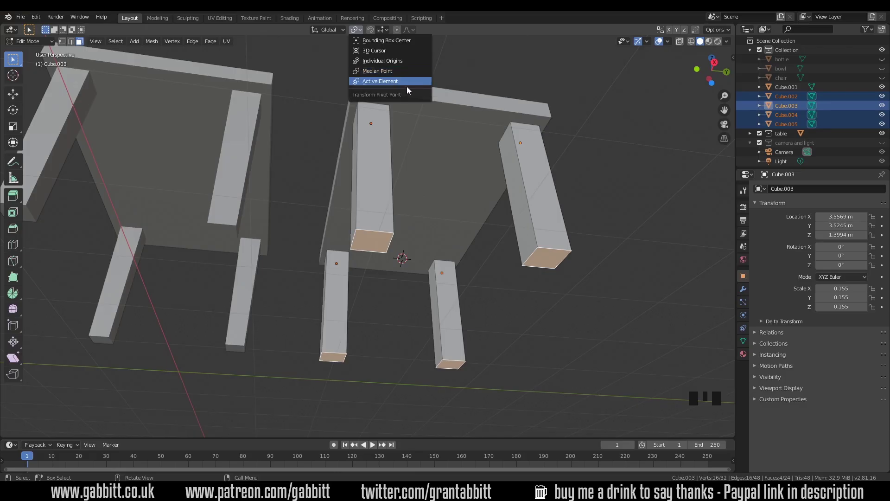
pyautogui.click(400, 63)
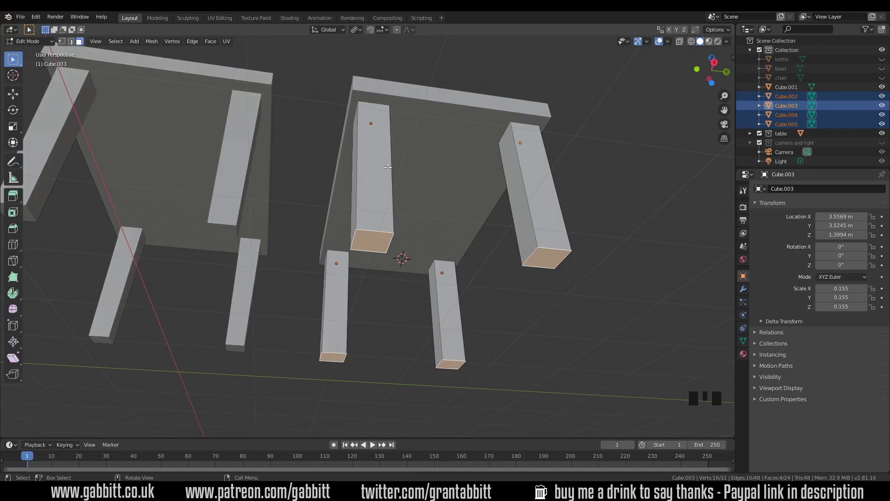
pyautogui.press('s')
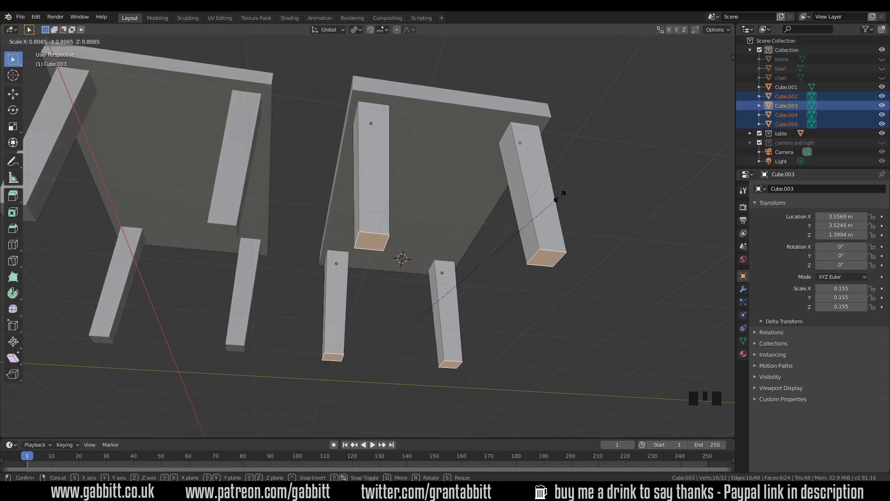
pyautogui.click(558, 197)
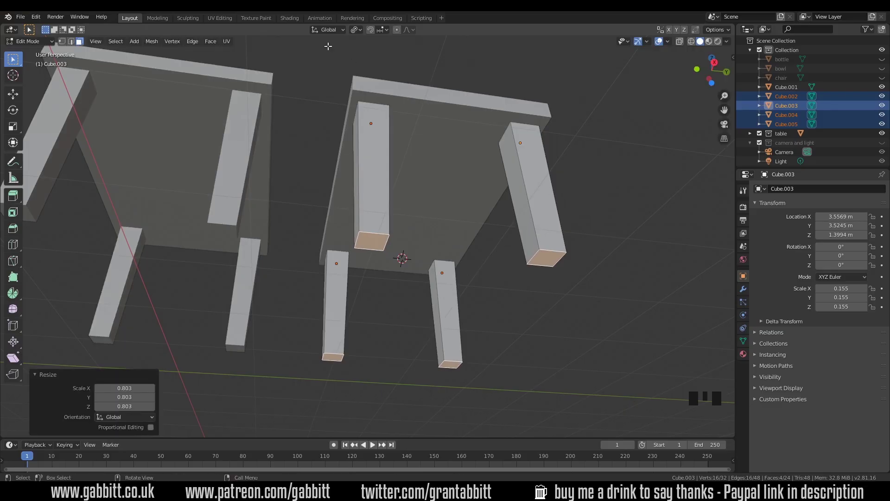
pyautogui.click(360, 29)
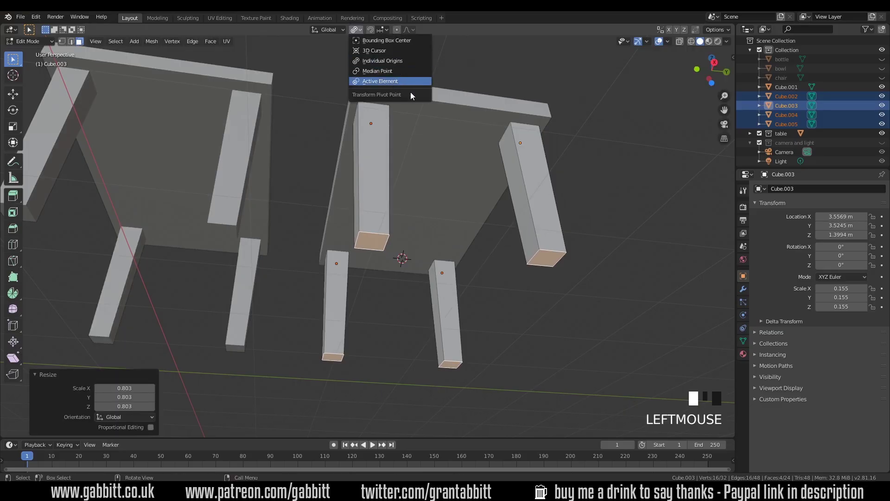
pyautogui.click(382, 62)
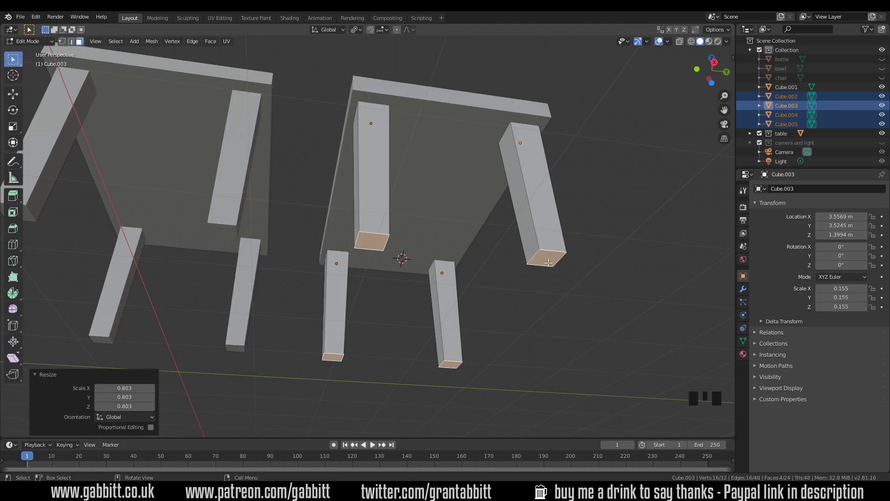
# - Leave edit mode, select the second table's slab and four legs, and move them to a new collection named "table 2"
pyautogui.moveTo(522, 174); pyautogui.dragTo(482, 204, button='middle')
pyautogui.press('Tab')
pyautogui.moveTo(338, 123); pyautogui.dragTo(577, 278)
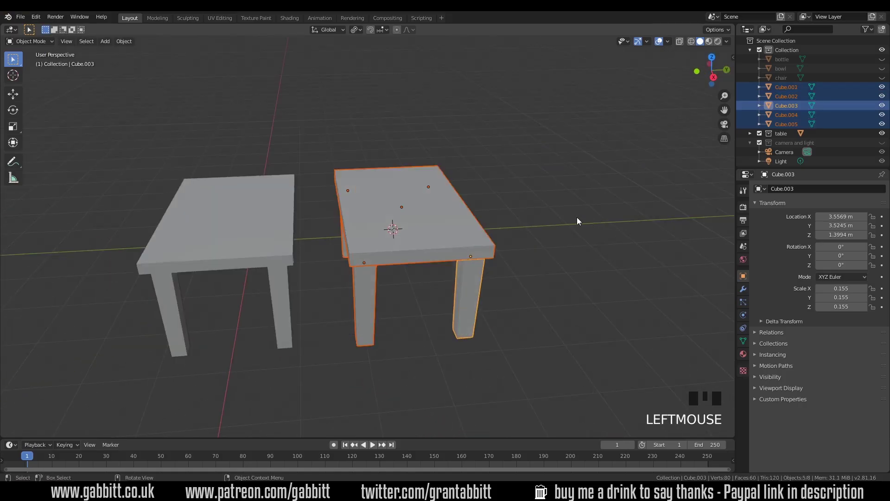
pyautogui.press('m')
pyautogui.click(562, 216)
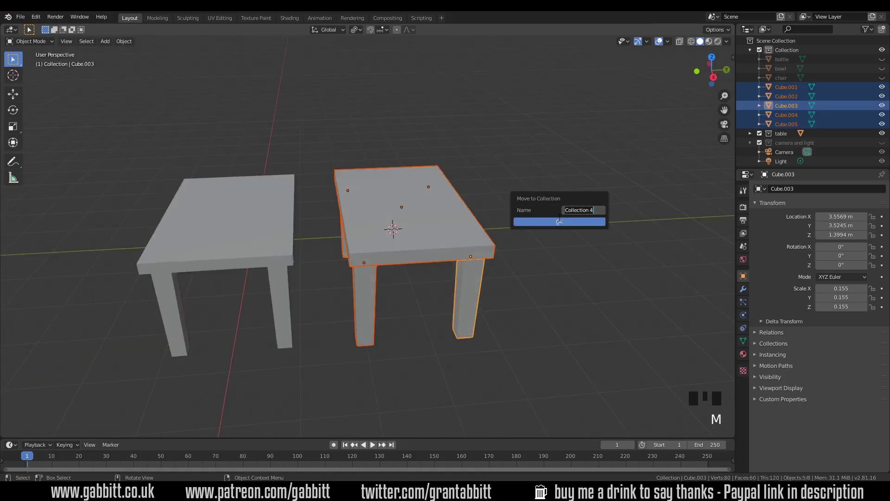
pyautogui.write('table 2')
pyautogui.press('Return')
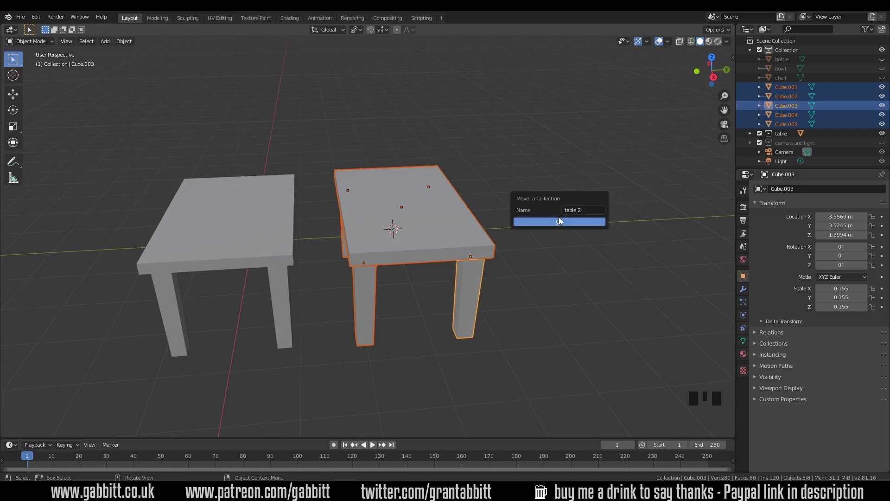
pyautogui.click(558, 221)
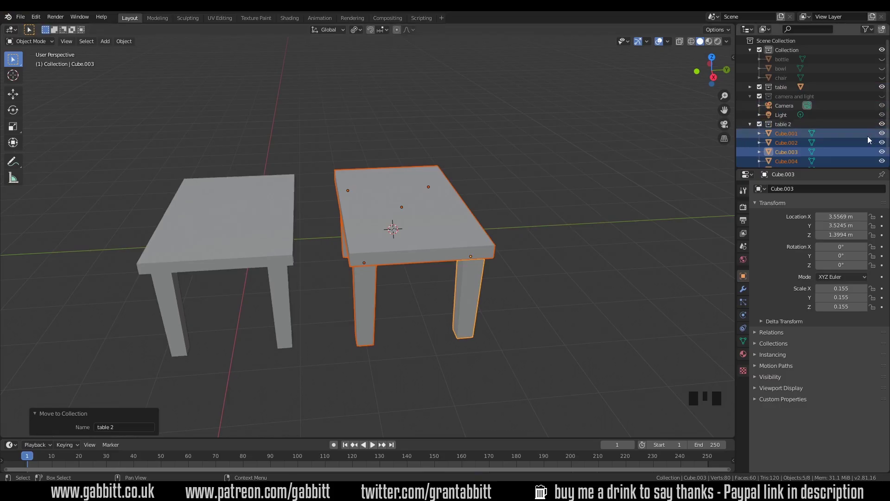
# - Hide the table 2 collection, unhide the existing chair, and select the chair
pyautogui.click(882, 124)
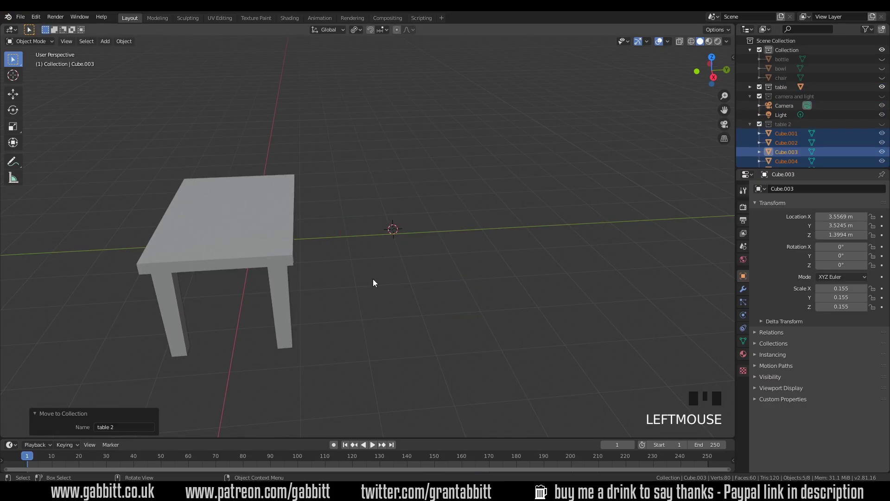
pyautogui.moveTo(374, 282); pyautogui.dragTo(513, 264, button='middle')
pyautogui.click(882, 77)
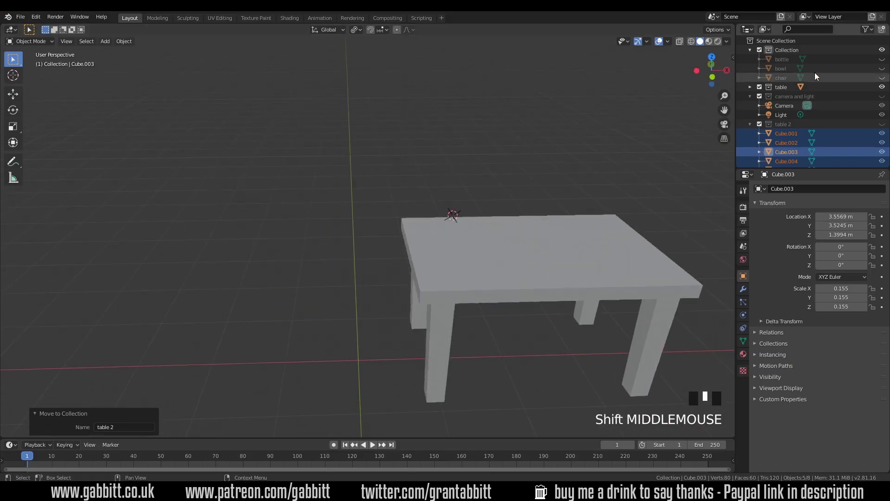
pyautogui.moveTo(519, 218); pyautogui.dragTo(483, 211, button='middle')
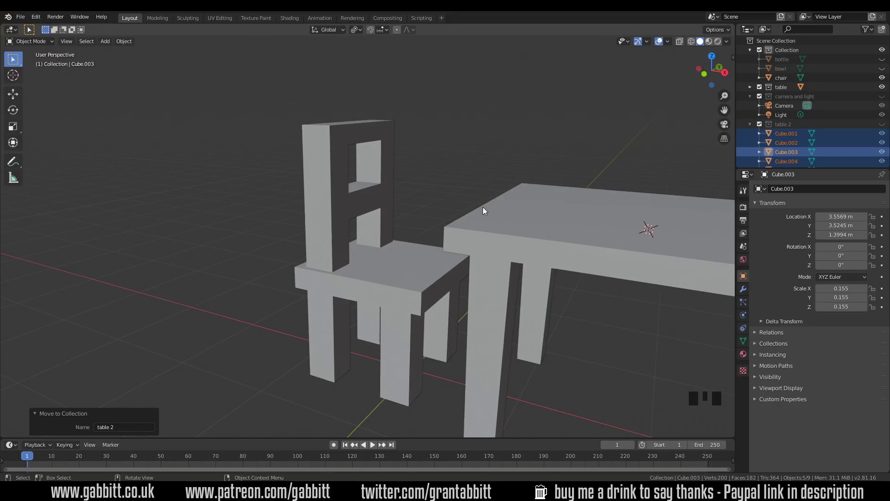
pyautogui.click(454, 195)
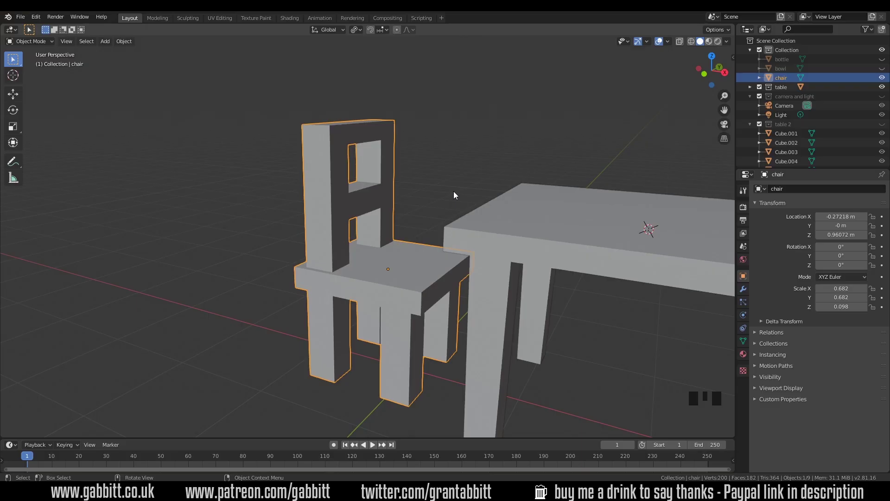
pyautogui.keyDown('shift'); pyautogui.moveTo(454, 195); pyautogui.dragTo(746, 123, button='middle'); pyautogui.keyUp('shift')
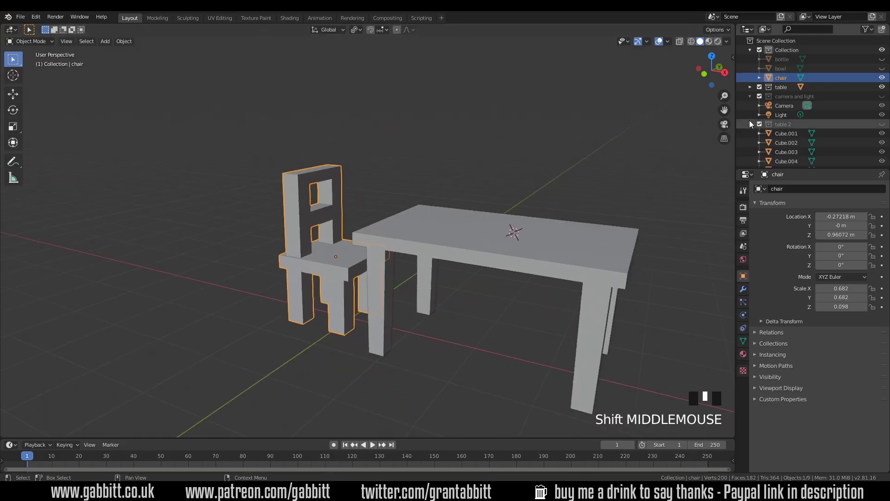
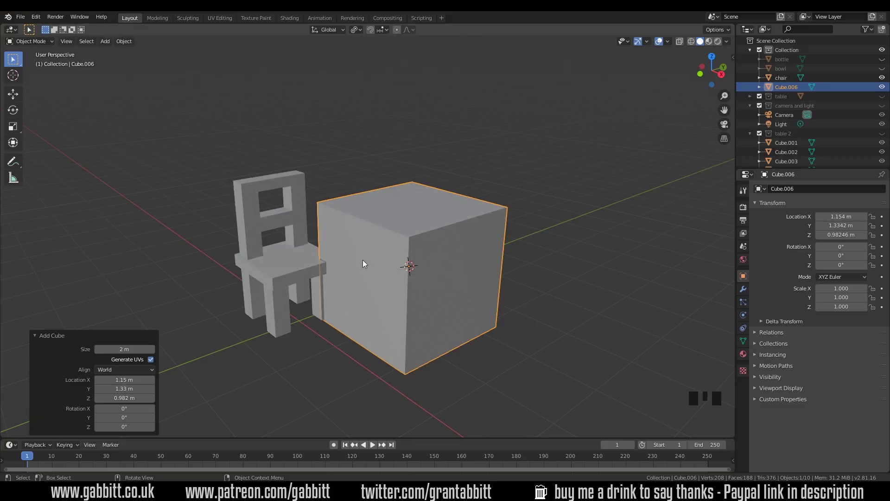
# - Scale the new cube uniformly to about 0.656, and flatten it along Z by a factor of about 0.186
pyautogui.press('s')
pyautogui.click(493, 191)
pyautogui.press('s')
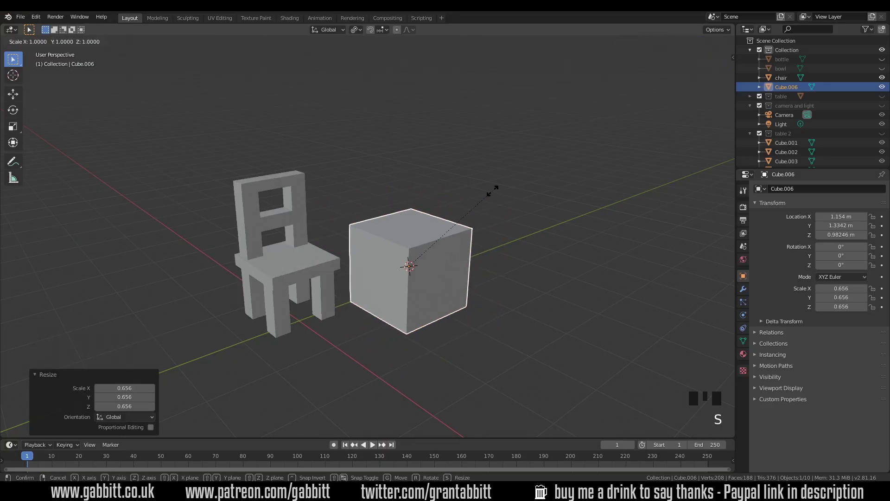
pyautogui.press('z')
pyautogui.click(433, 273)
# - In top view, move the flattened seat slab beside the chair to about X -0.243 m, Y 1.53 m
pyautogui.moveTo(434, 274); pyautogui.dragTo(413, 301, button='middle')
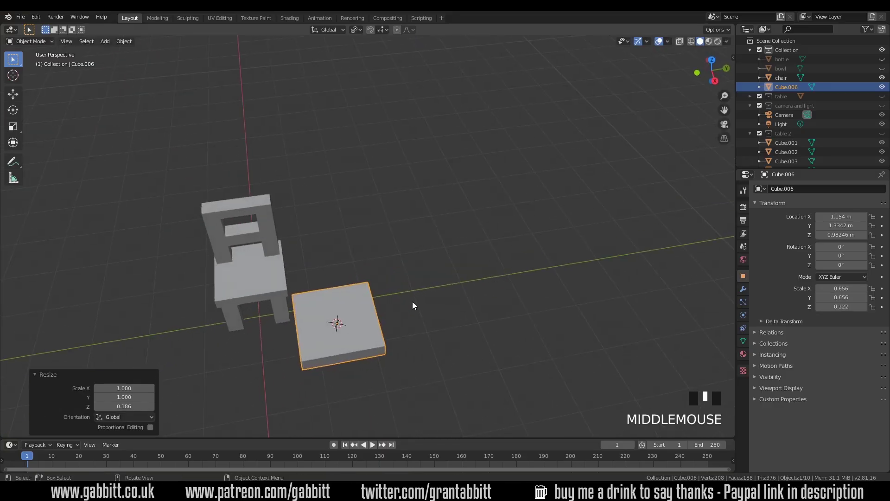
pyautogui.press('KP_7')
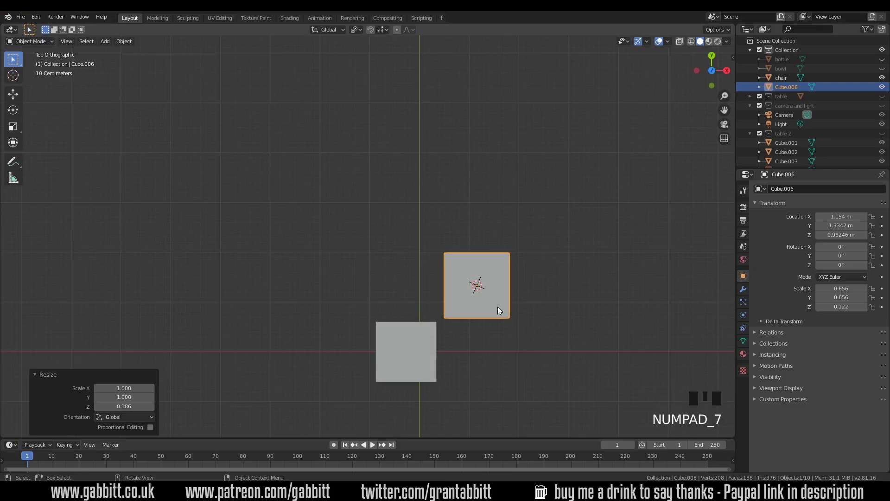
pyautogui.press('g')
pyautogui.click(424, 295)
pyautogui.moveTo(424, 295); pyautogui.dragTo(403, 271, button='middle')
# - Enter edit mode and add four evenly spaced loop cuts across the seat slab, running parallel to X, without sliding them
pyautogui.press('Tab')
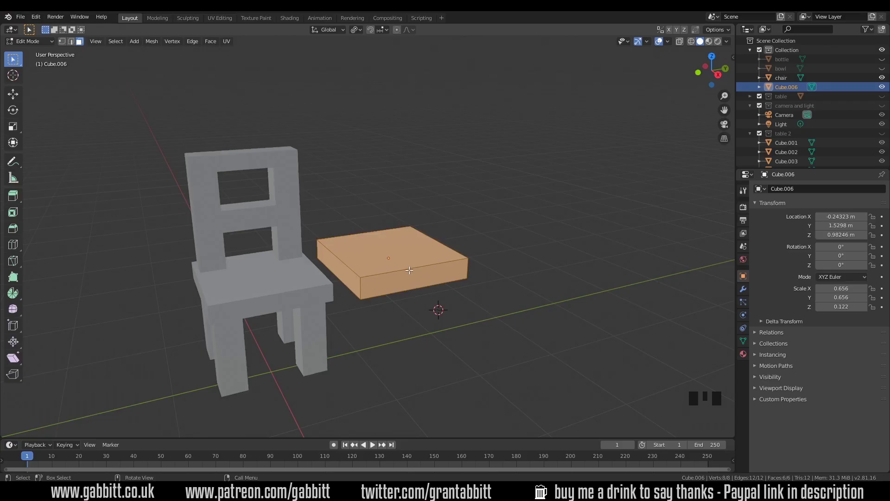
pyautogui.hotkey('ctrl', 'r')
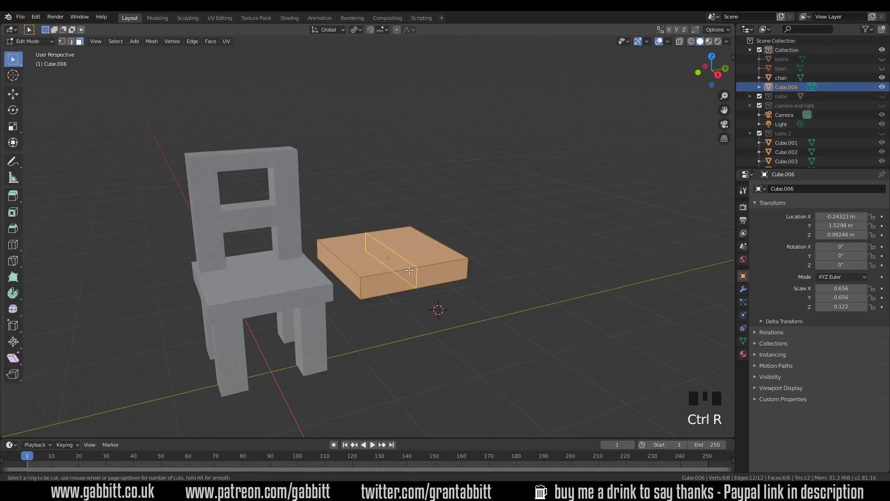
pyautogui.scroll(2, 409, 270)
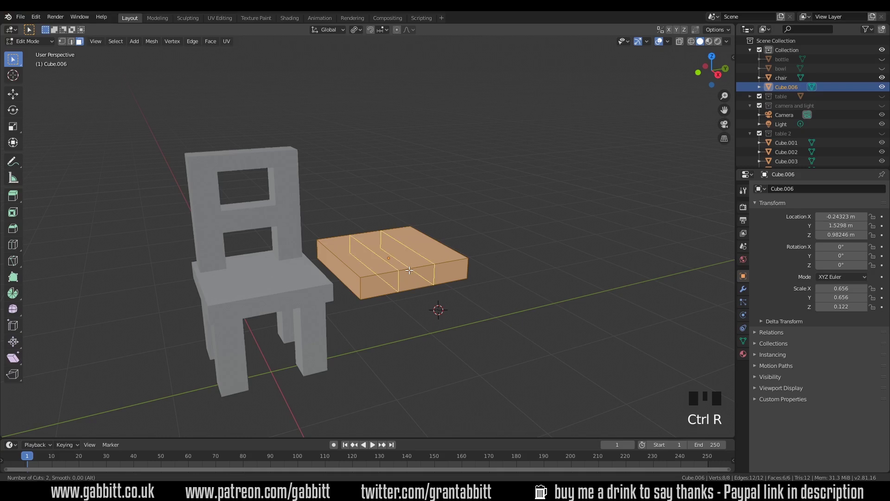
pyautogui.scroll(1, 409, 270)
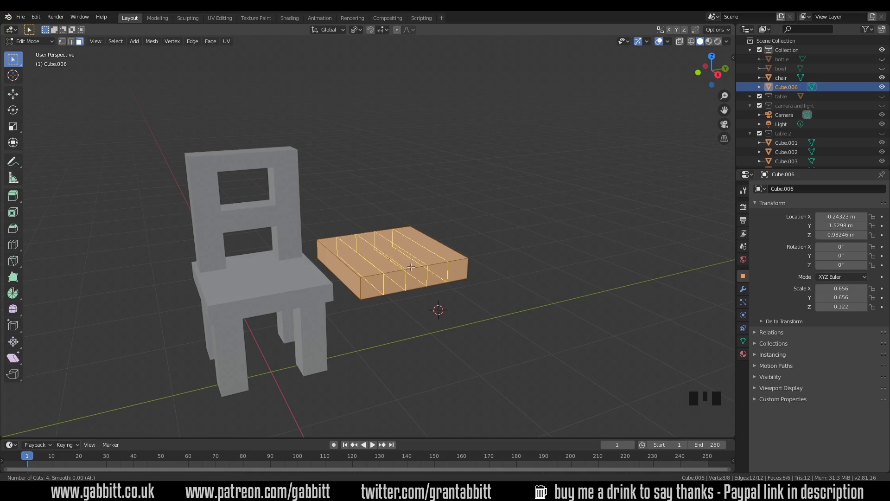
pyautogui.click(411, 267)
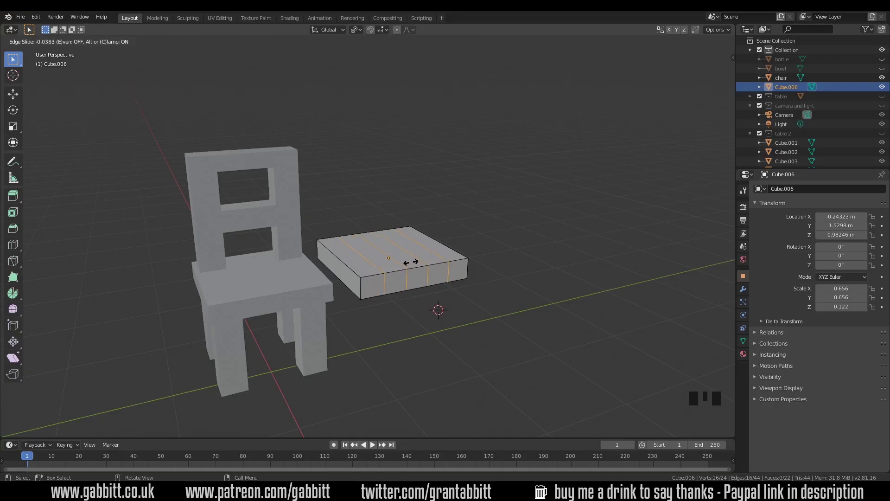
pyautogui.rightClick(408, 263)
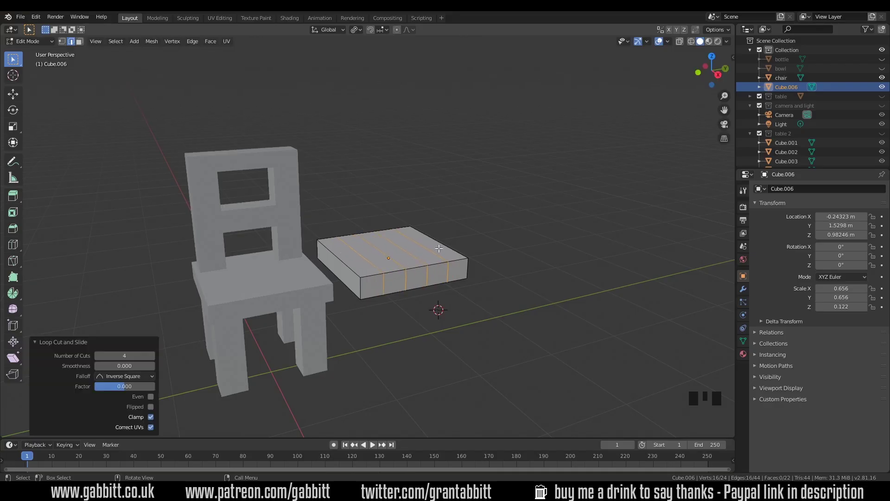
# - Add four evenly spaced loop cuts in the slab's other direction, parallel to Y, leaving them unslid to form a grid
pyautogui.moveTo(447, 258); pyautogui.dragTo(434, 280, button='middle')
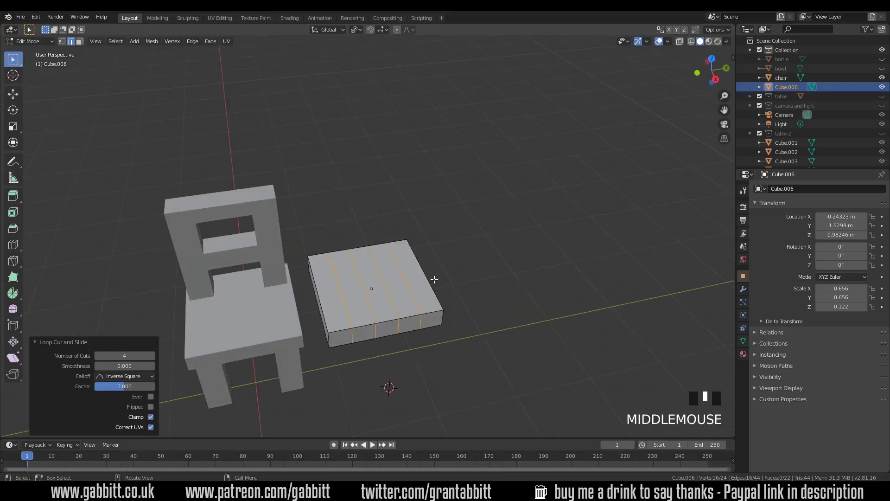
pyautogui.press('KP_7')
pyautogui.scroll(2, 434, 279)
pyautogui.keyDown('shift'); pyautogui.moveTo(486, 230); pyautogui.dragTo(440, 221, button='middle'); pyautogui.keyUp('shift')
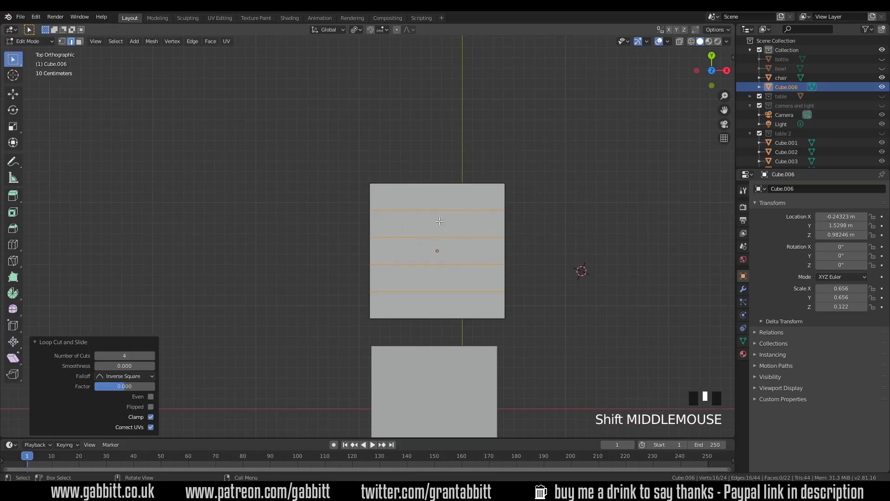
pyautogui.hotkey('ctrl', 'r')
pyautogui.scroll(3, 451, 226)
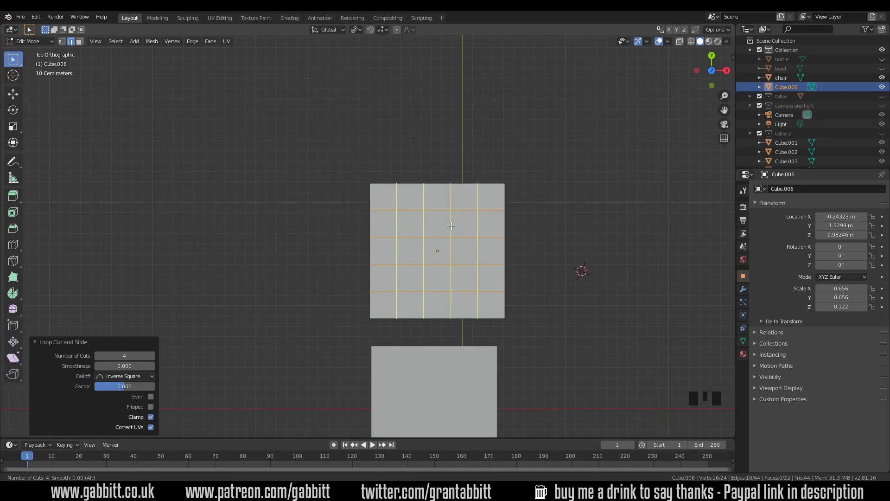
pyautogui.click(451, 225)
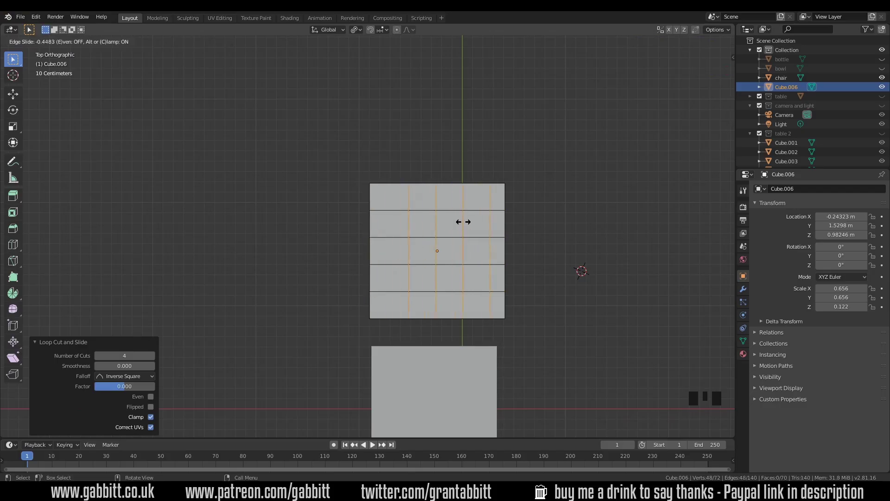
pyautogui.rightClick(457, 224)
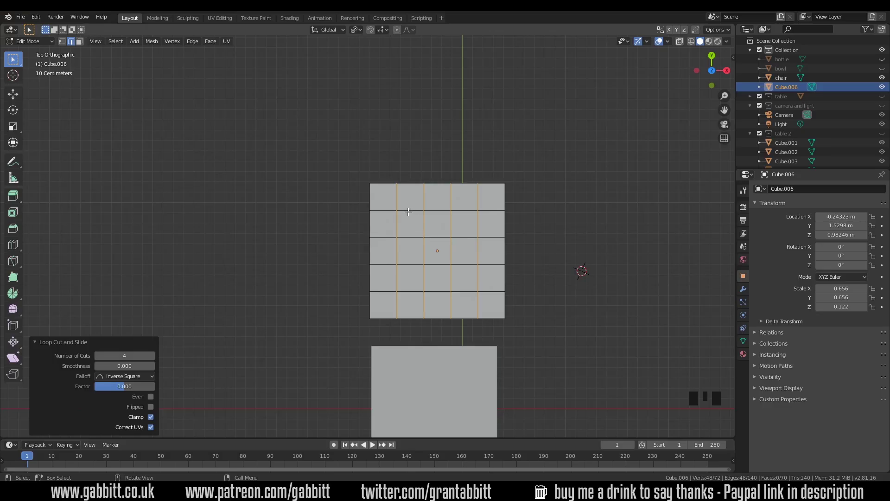
# - Select the two X-parallel edge loops on the slab's +Y side and move them about 0.18 m along Y
pyautogui.keyDown('alt'); pyautogui.click(436, 211); pyautogui.keyUp('alt')
pyautogui.moveTo(437, 211); pyautogui.dragTo(411, 186, button='middle')
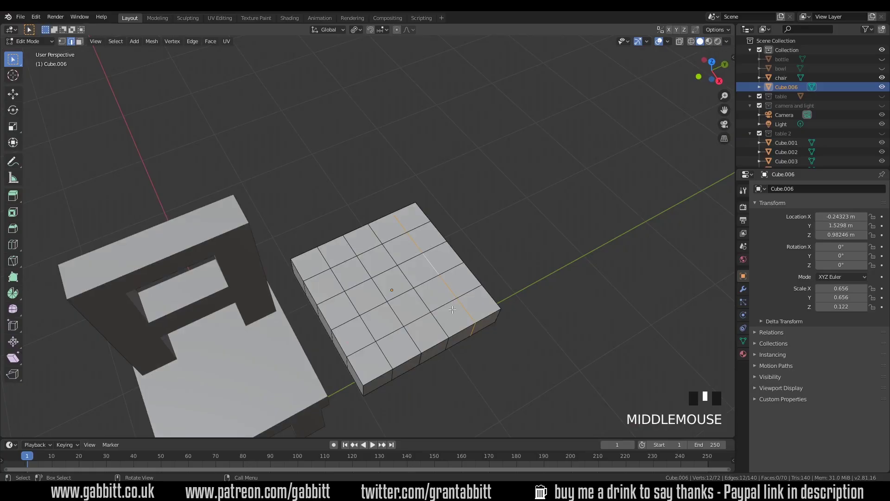
pyautogui.press('KP_7')
pyautogui.keyDown('alt'); pyautogui.keyDown('shift'); pyautogui.click(439, 237); pyautogui.keyUp('shift'); pyautogui.keyUp('alt')
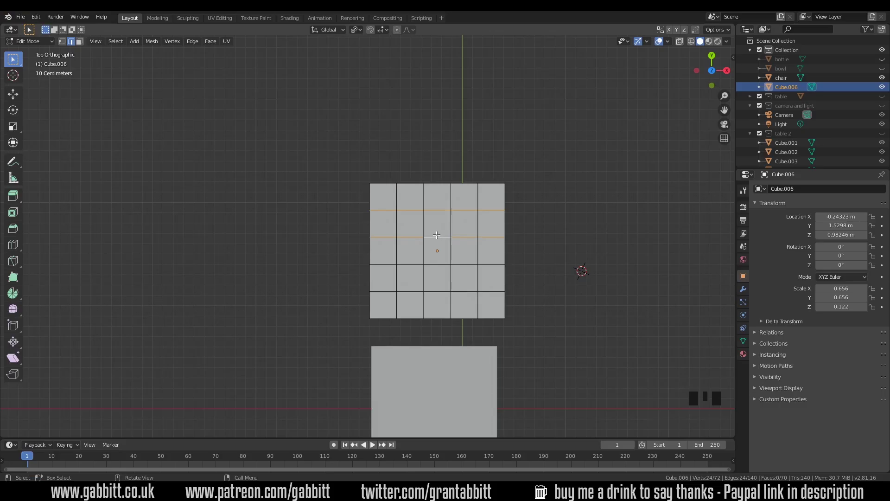
pyautogui.press('g')
pyautogui.press('y')
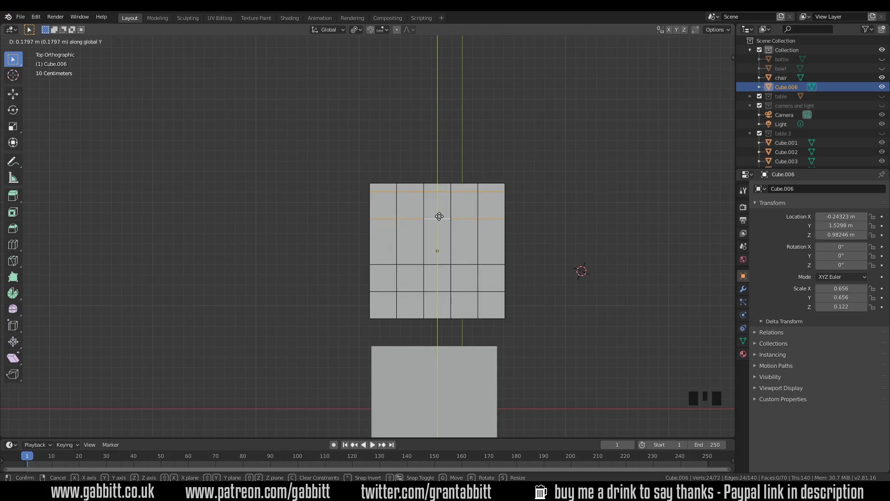
pyautogui.click(439, 216)
# - Select the two X-parallel edge loops on the slab's -Y side and move them about -0.198 m along Y
pyautogui.keyDown('alt'); pyautogui.click(438, 264); pyautogui.keyUp('alt')
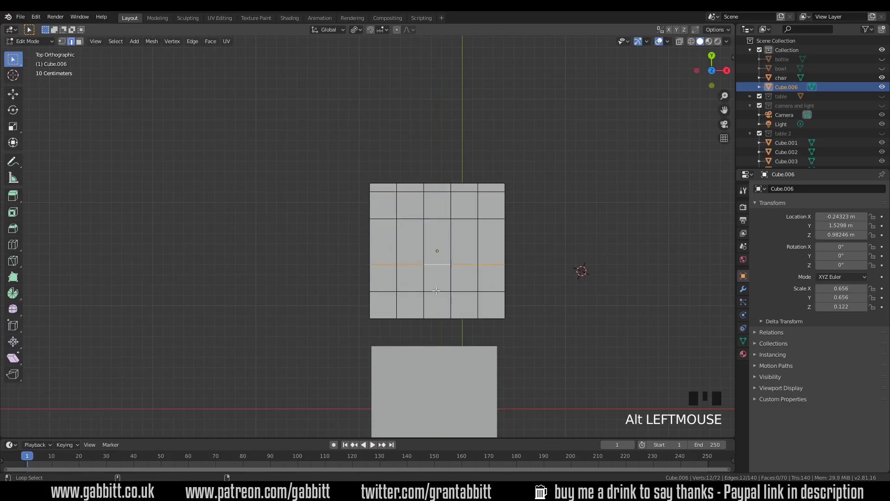
pyautogui.keyDown('alt'); pyautogui.keyDown('shift'); pyautogui.click(437, 291); pyautogui.keyUp('shift'); pyautogui.keyUp('alt')
pyautogui.press('g')
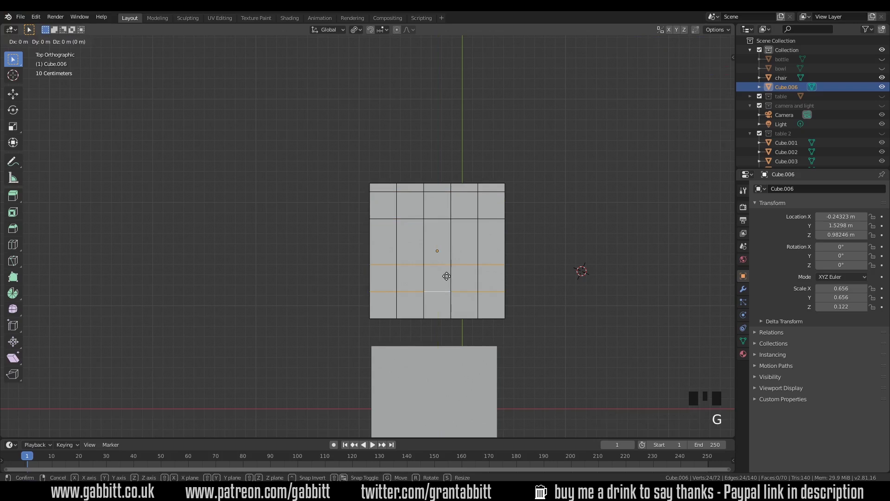
pyautogui.click(447, 283)
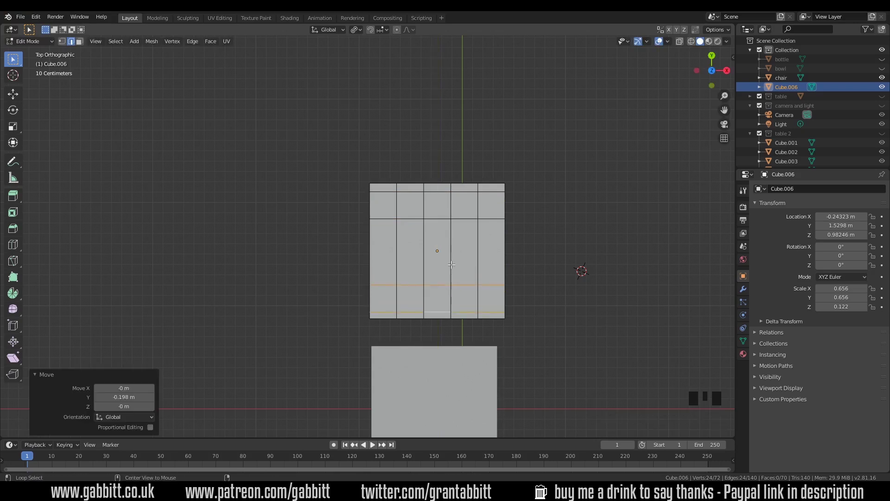
# - Select the two Y-parallel edge loops on the slab's +X side and move them about 0.175 m along X
pyautogui.keyDown('alt'); pyautogui.click(451, 265); pyautogui.keyUp('alt')
pyautogui.keyDown('alt'); pyautogui.keyDown('shift'); pyautogui.click(478, 262); pyautogui.keyUp('shift'); pyautogui.keyUp('alt')
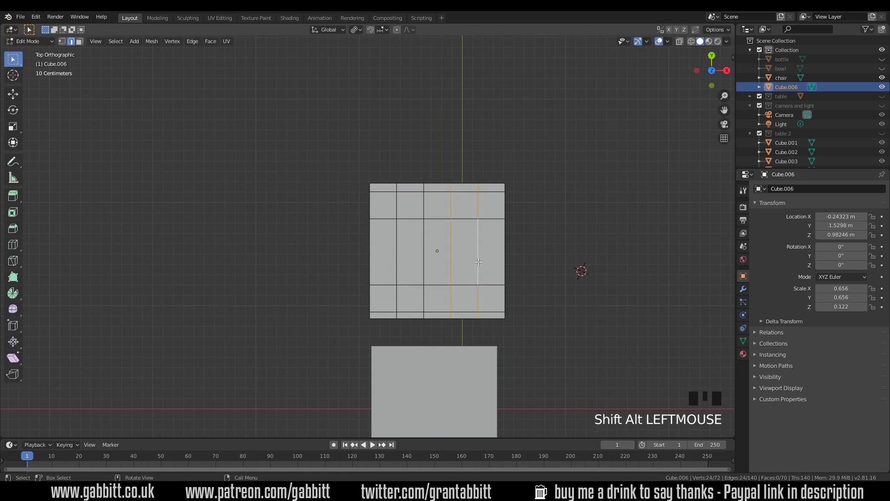
pyautogui.press('g')
pyautogui.press('x')
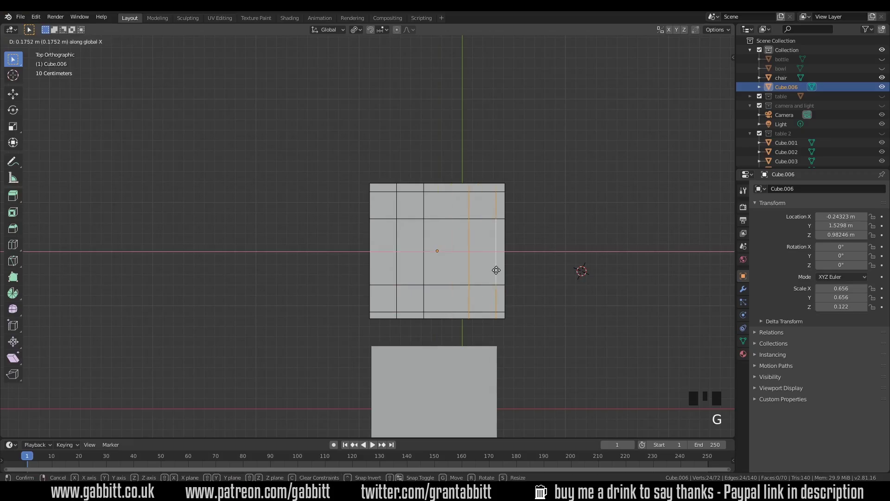
pyautogui.click(496, 270)
# - Select the two Y-parallel edge loops on the slab's -X side and move them about -0.184 m along X
pyautogui.keyDown('alt'); pyautogui.click(406, 255); pyautogui.keyUp('alt')
pyautogui.keyDown('alt'); pyautogui.keyDown('shift'); pyautogui.click(413, 255); pyautogui.keyUp('shift'); pyautogui.keyUp('alt')
pyautogui.press('g')
pyautogui.press('x')
pyautogui.click(395, 255)
# - Select the four inset corner faces on the slab's underside and extrude them down about 0.858 m as legs
pyautogui.moveTo(394, 255); pyautogui.dragTo(427, 204, button='middle')
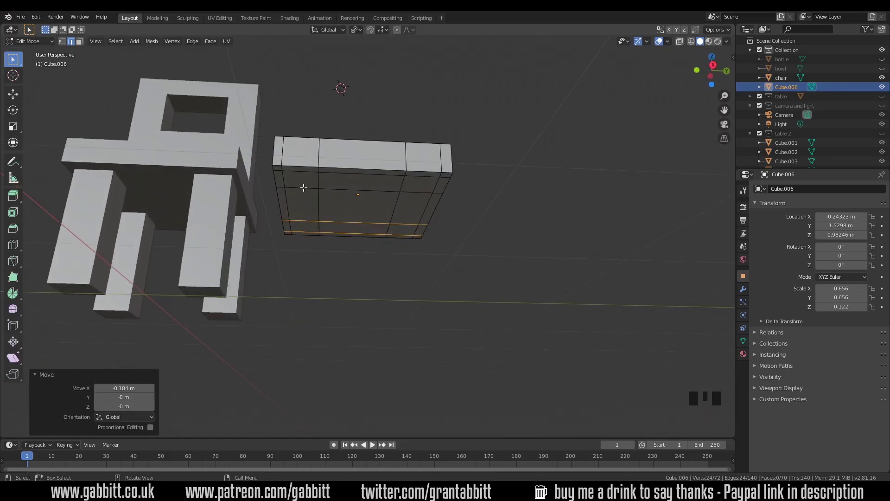
pyautogui.press('3')
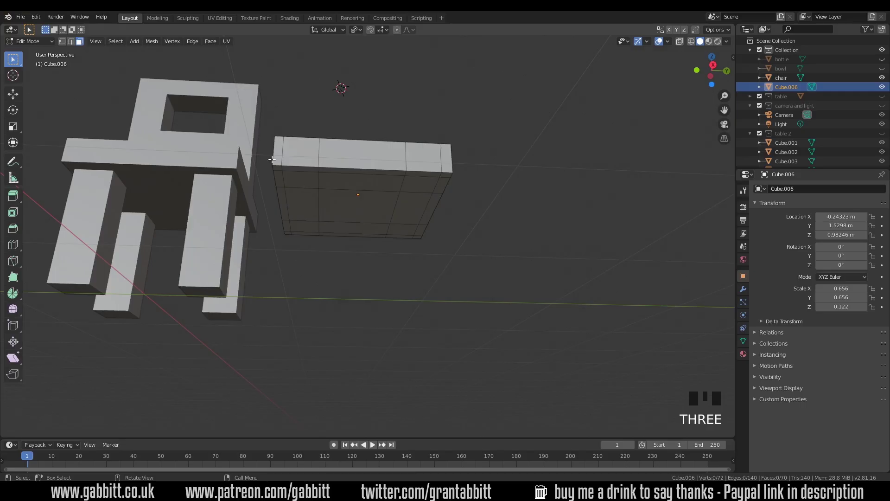
pyautogui.click(308, 185)
pyautogui.keyDown('shift'); pyautogui.click(420, 184); pyautogui.keyUp('shift')
pyautogui.keyDown('shift'); pyautogui.click(402, 230); pyautogui.keyUp('shift')
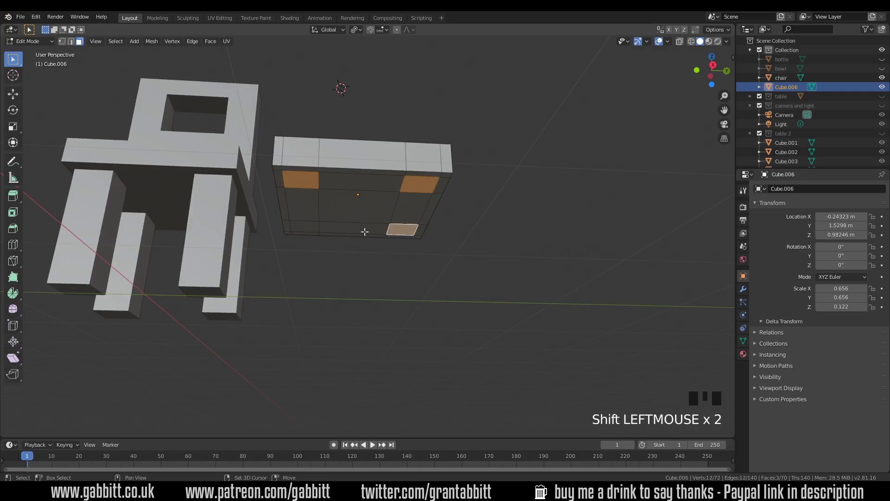
pyautogui.keyDown('shift'); pyautogui.click(304, 226); pyautogui.keyUp('shift')
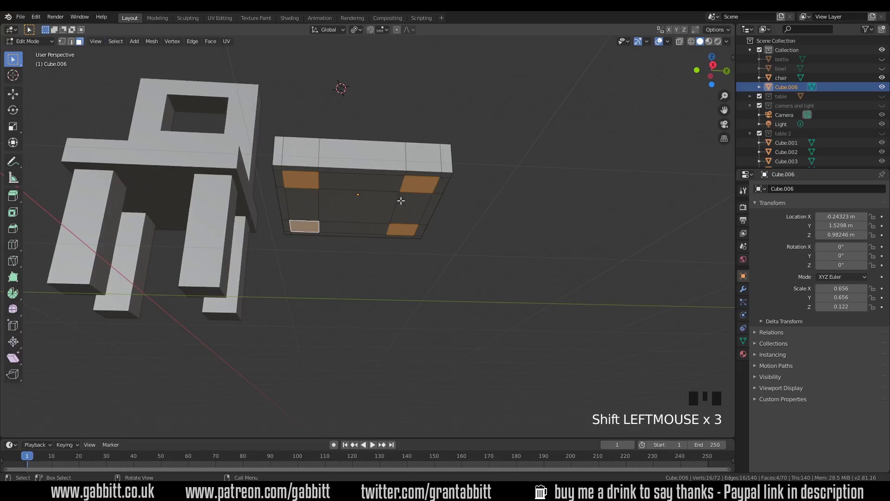
pyautogui.press('KP_1')
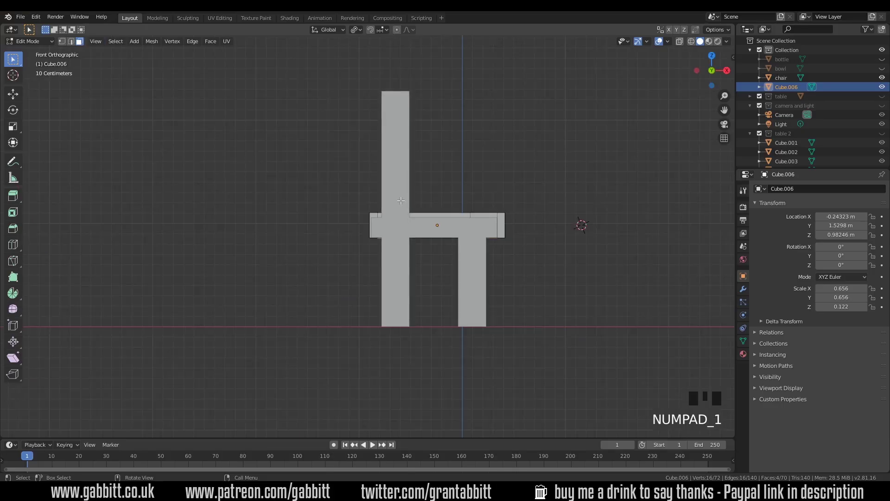
pyautogui.press('KP_3')
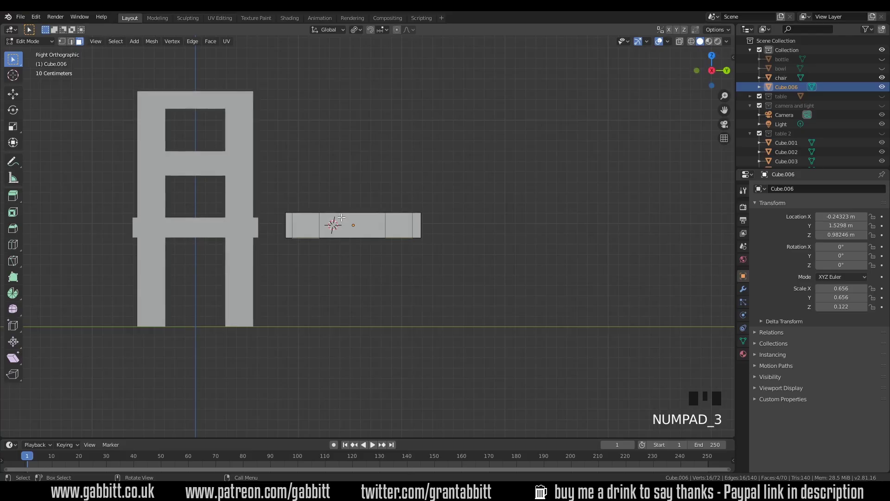
pyautogui.press('e')
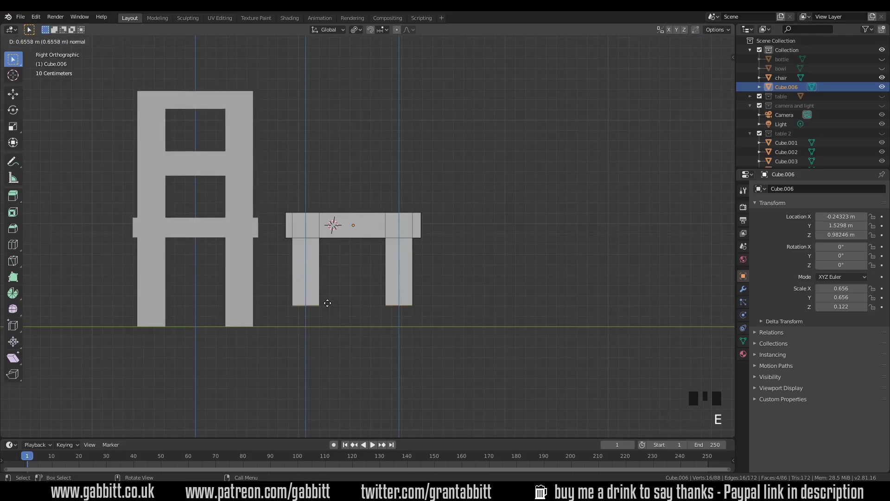
pyautogui.click(329, 321)
# - Extrude the two inset corner faces at the back of the seat top upward, about 0.345 m and again about 0.235 m
pyautogui.moveTo(383, 301); pyautogui.dragTo(145, 199, button='middle')
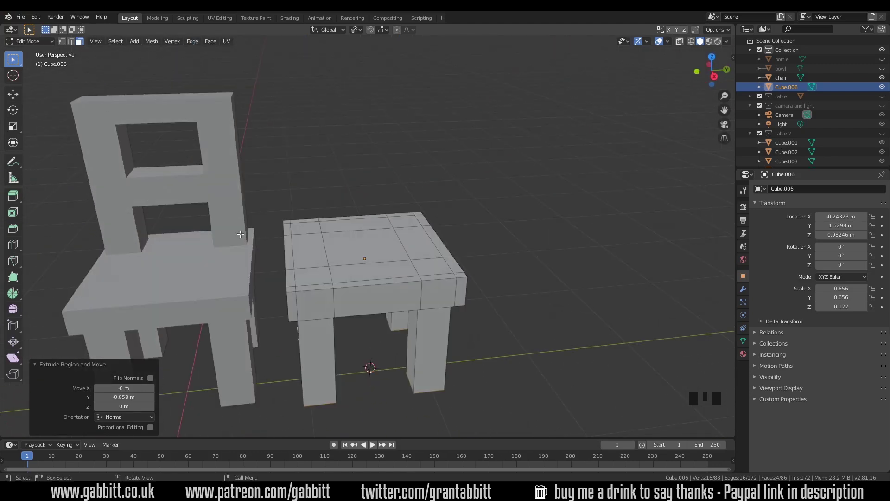
pyautogui.click(308, 230)
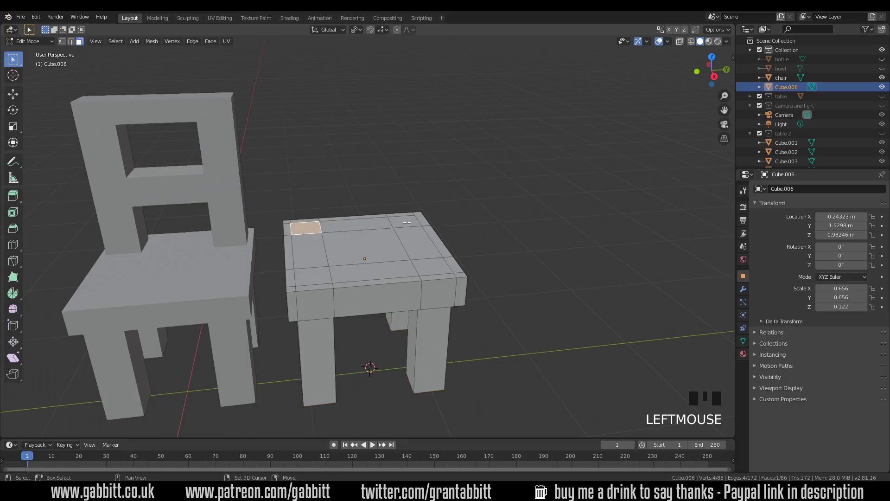
pyautogui.keyDown('shift'); pyautogui.click(407, 222); pyautogui.keyUp('shift')
pyautogui.press('e')
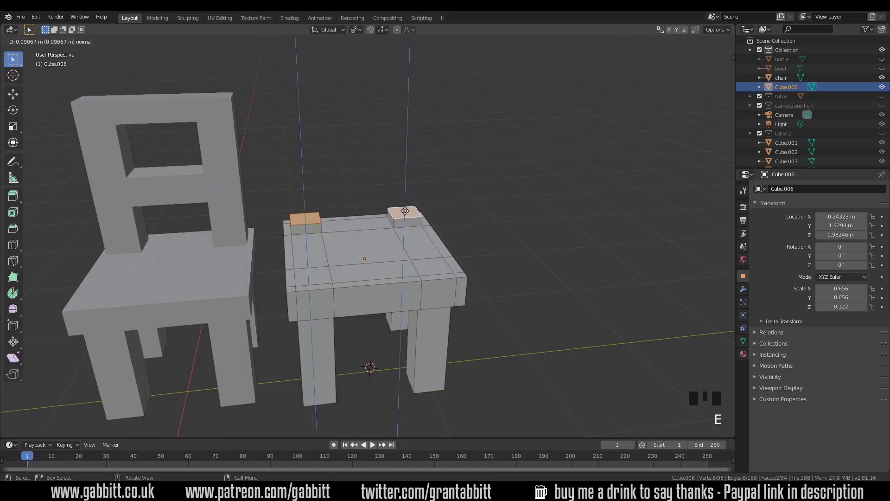
pyautogui.click(405, 186)
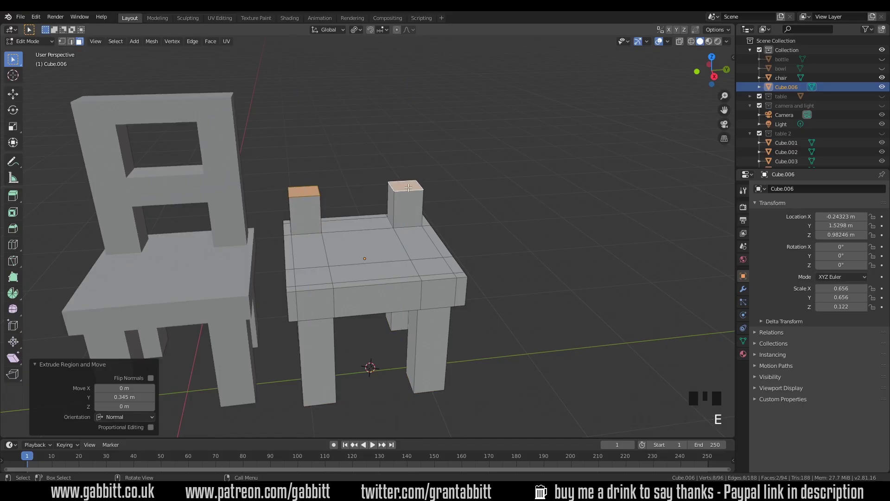
pyautogui.press('e')
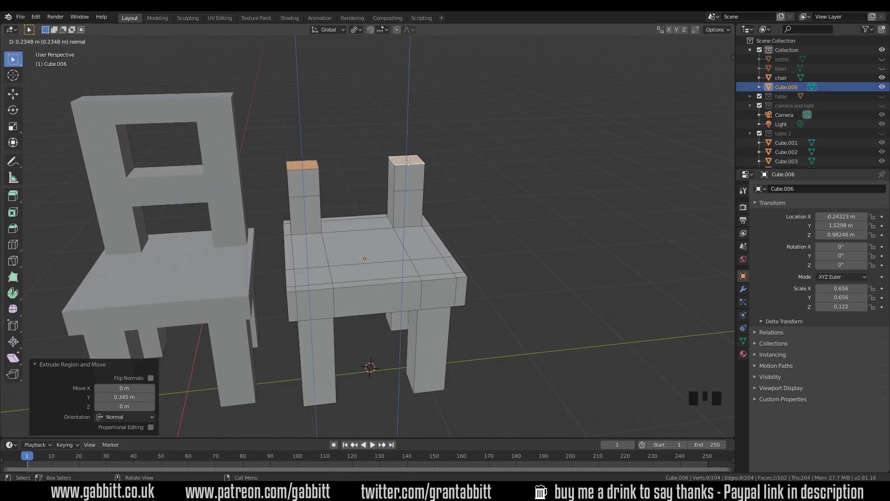
pyautogui.click(408, 161)
# - Extend the two backrest posts with two more upward extrusions of about 0.367 m and 0.21 m
pyautogui.moveTo(420, 183)
pyautogui.mouseDown(button='middle')
pyautogui.moveTo(408, 181)
pyautogui.moveTo(419, 175)
pyautogui.mouseUp(button='middle')
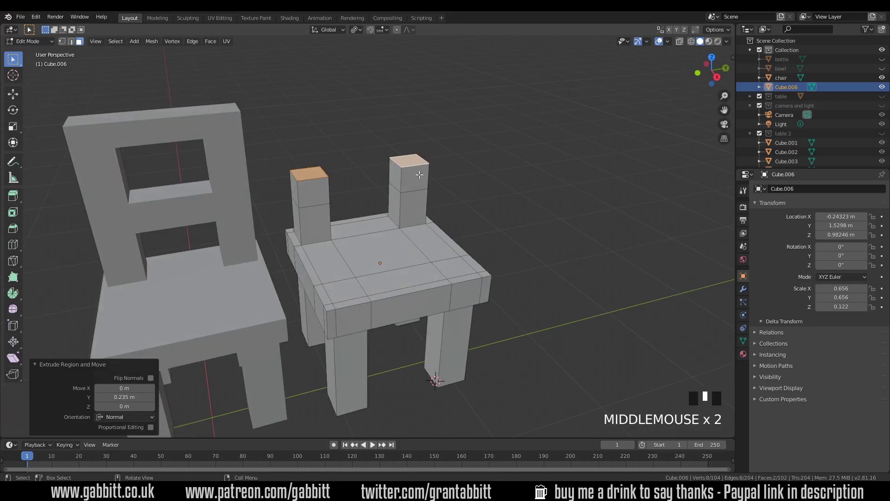
pyautogui.moveTo(330, 187); pyautogui.dragTo(338, 185, button='middle')
pyautogui.moveTo(387, 199); pyautogui.dragTo(389, 197, button='middle')
pyautogui.press('e')
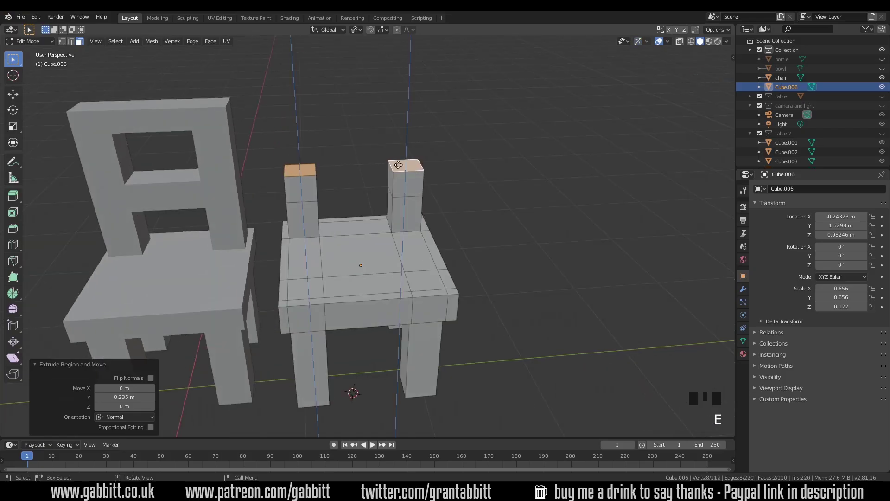
pyautogui.click(394, 118)
pyautogui.press('e')
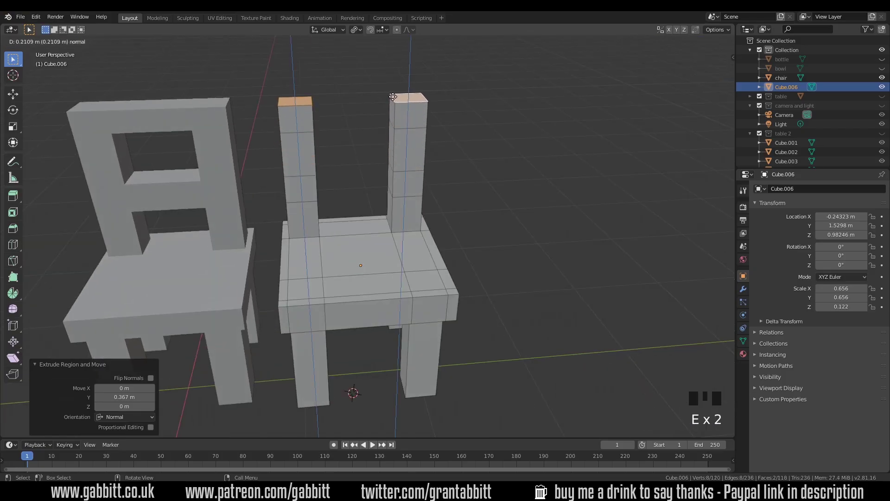
pyautogui.click(393, 95)
# - Try to extrude the inner face of the -Y backrest post's second segment about 0.692 m across to the other post
pyautogui.moveTo(367, 135); pyautogui.dragTo(371, 152, button='middle')
pyautogui.moveTo(369, 158); pyautogui.dragTo(336, 199, button='middle')
pyautogui.keyDown('shift'); pyautogui.click(310, 175); pyautogui.keyUp('shift')
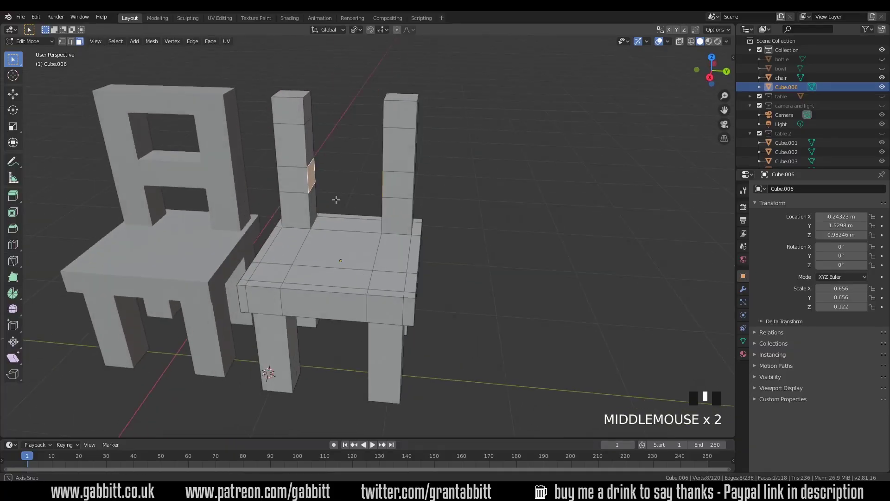
pyautogui.click(324, 178)
pyautogui.press('e')
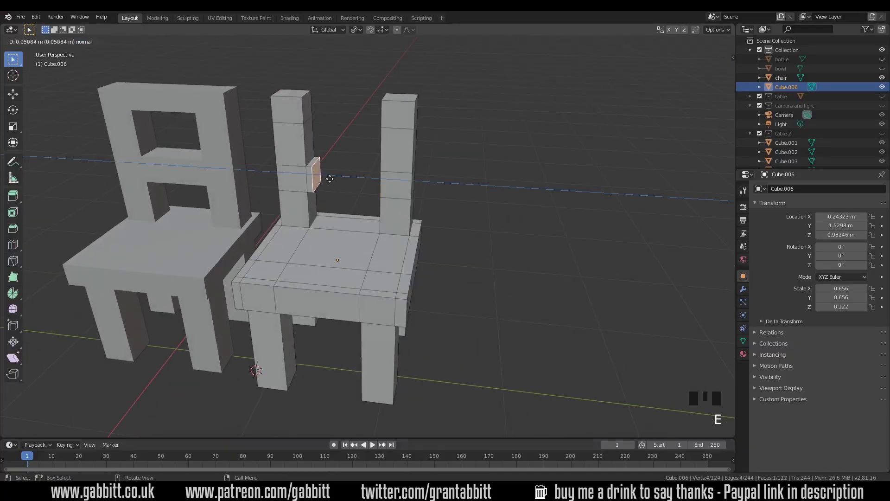
pyautogui.click(402, 188)
pyautogui.moveTo(401, 188); pyautogui.dragTo(423, 199, button='middle')
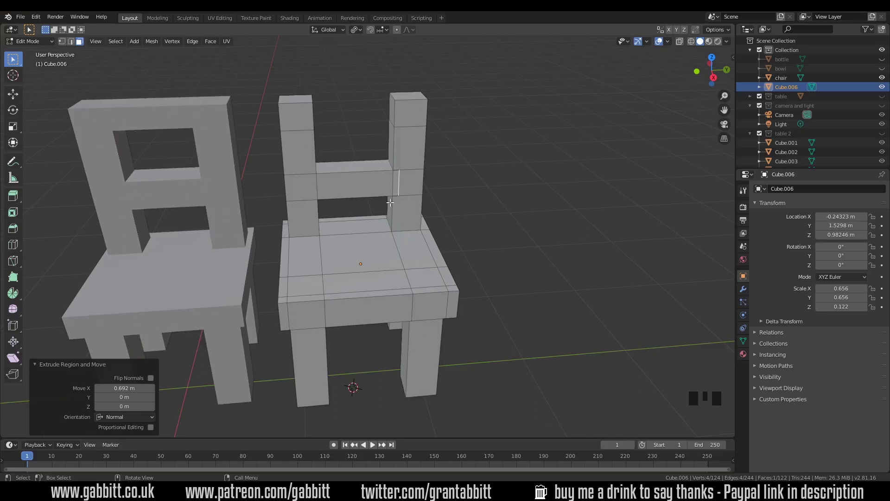
pyautogui.hotkey('ctrl', 'z')
# - Join the facing inner faces of the backrest posts' second segments with Bridge Edge Loops to form the middle rail
pyautogui.moveTo(437, 189); pyautogui.dragTo(338, 149, button='middle')
pyautogui.keyDown('shift'); pyautogui.click(396, 185); pyautogui.keyUp('shift')
pyautogui.click(193, 43)
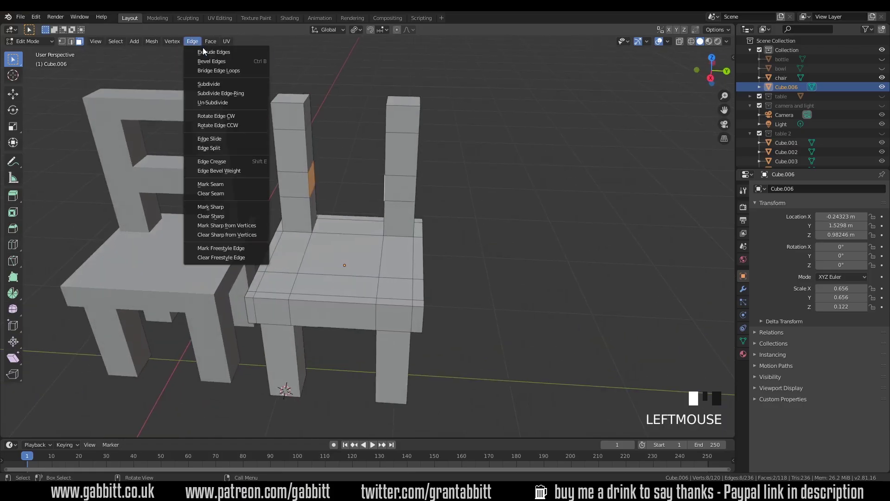
pyautogui.hotkey('ctrl', 'e')
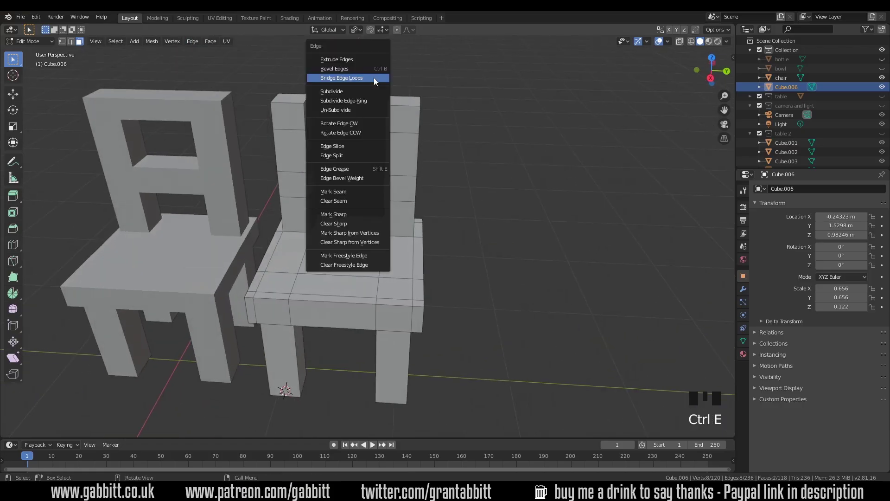
pyautogui.click(337, 78)
# - Inspect the bridged middle rail and its junctions with the posts in wireframe shading, returning to solid shading
pyautogui.moveTo(337, 75)
pyautogui.mouseDown(button='middle')
pyautogui.moveTo(368, 184)
pyautogui.moveTo(412, 205)
pyautogui.mouseUp(button='middle')
pyautogui.scroll(4, 368, 184)
pyautogui.press('z')
pyautogui.moveTo(350, 205)
pyautogui.mouseDown(button='middle')
pyautogui.moveTo(397, 192)
pyautogui.moveTo(388, 185)
pyautogui.mouseUp(button='middle')
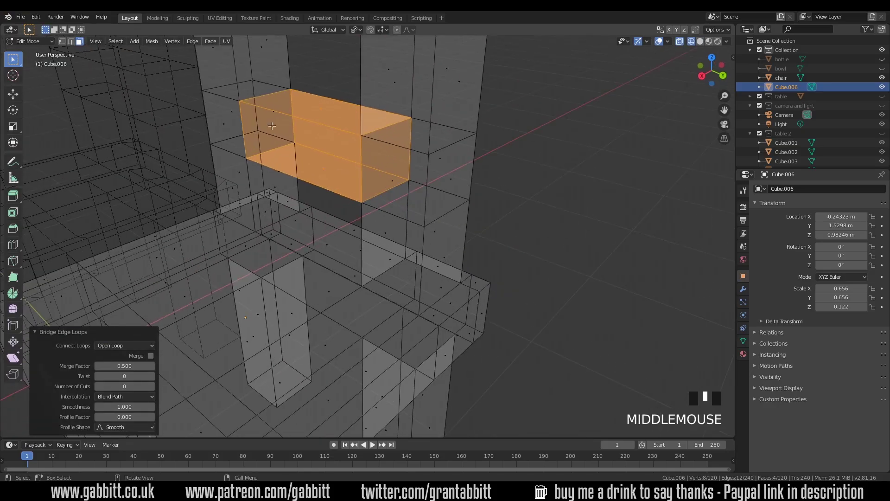
pyautogui.moveTo(326, 170); pyautogui.dragTo(362, 174, button='middle')
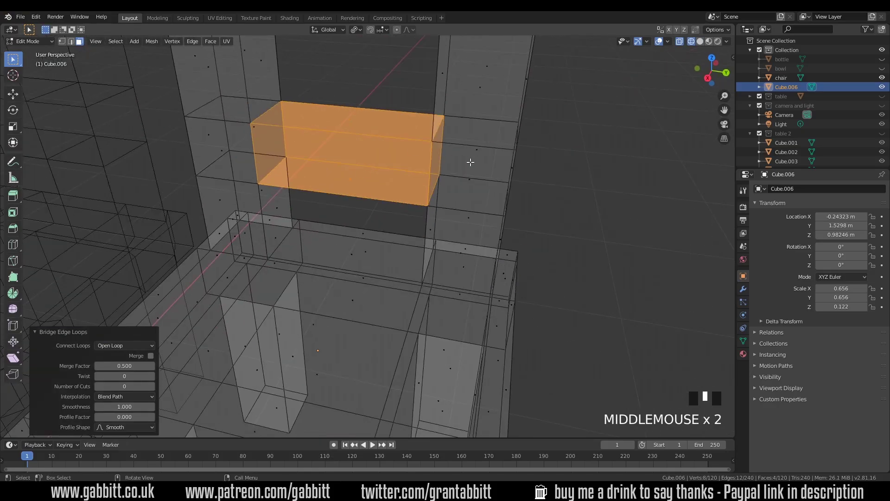
pyautogui.moveTo(471, 163); pyautogui.dragTo(421, 166, button='middle')
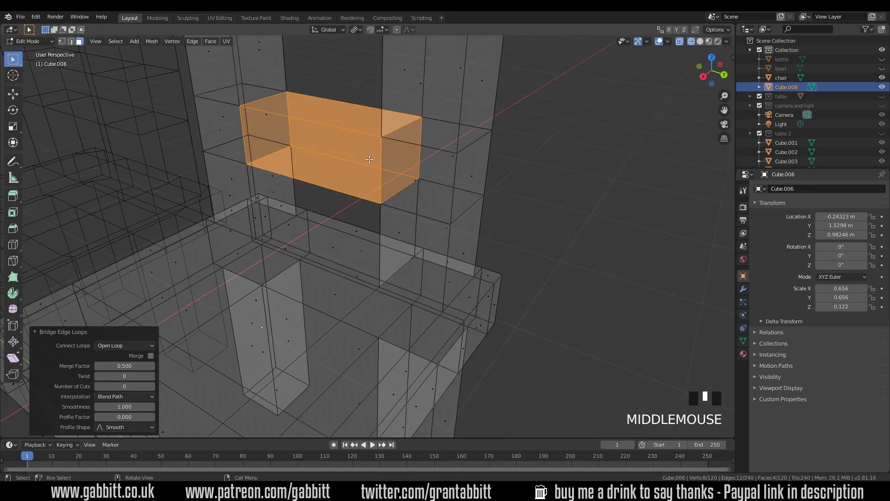
pyautogui.scroll(-3, 368, 162)
pyautogui.press('z')
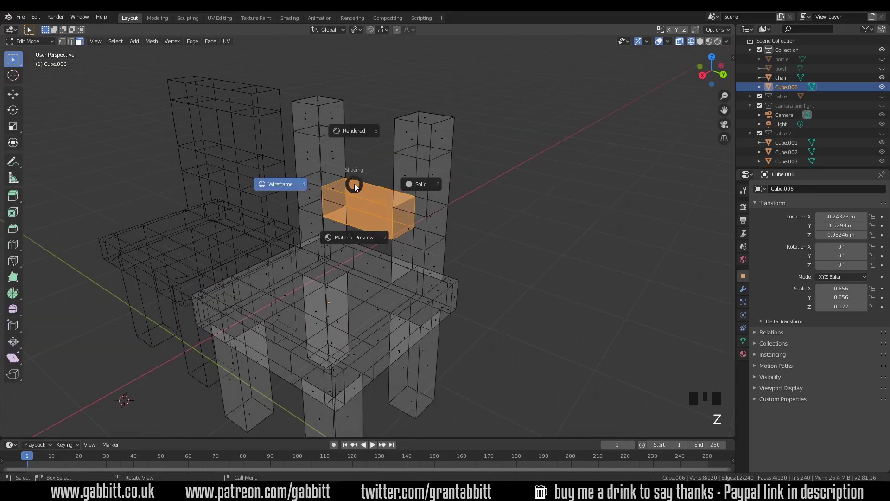
pyautogui.click(421, 184)
pyautogui.moveTo(421, 184); pyautogui.dragTo(407, 193, button='middle')
# - Bridge the facing inner faces of the posts' topmost segments to form the top rail, and return to Object Mode
pyautogui.click(365, 149)
pyautogui.moveTo(366, 149); pyautogui.dragTo(448, 171, button='middle')
pyautogui.keyDown('shift'); pyautogui.click(469, 152); pyautogui.keyUp('shift')
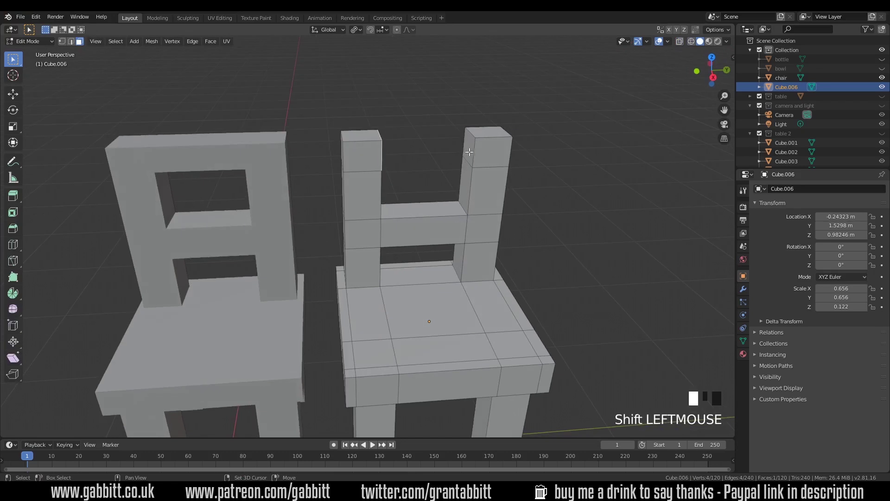
pyautogui.hotkey('ctrl', 'e')
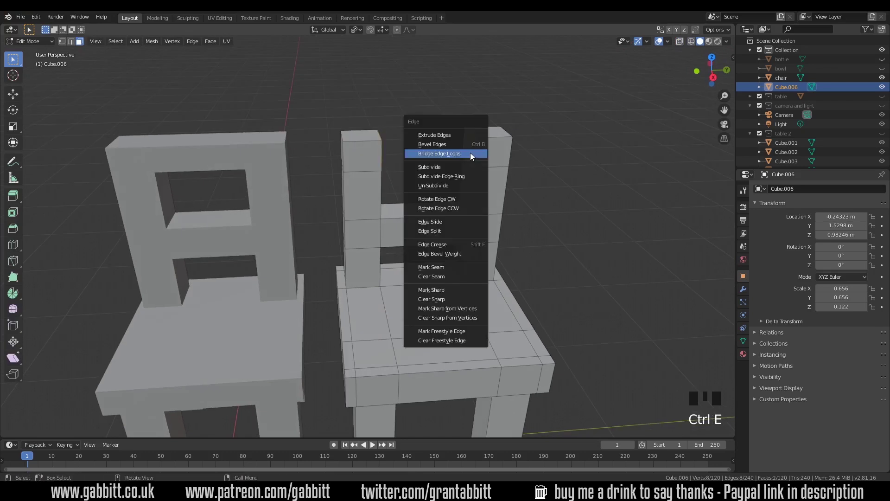
pyautogui.click(470, 153)
pyautogui.scroll(-4, 514, 203)
pyautogui.moveTo(515, 202); pyautogui.dragTo(454, 297, button='middle')
pyautogui.press('Tab')
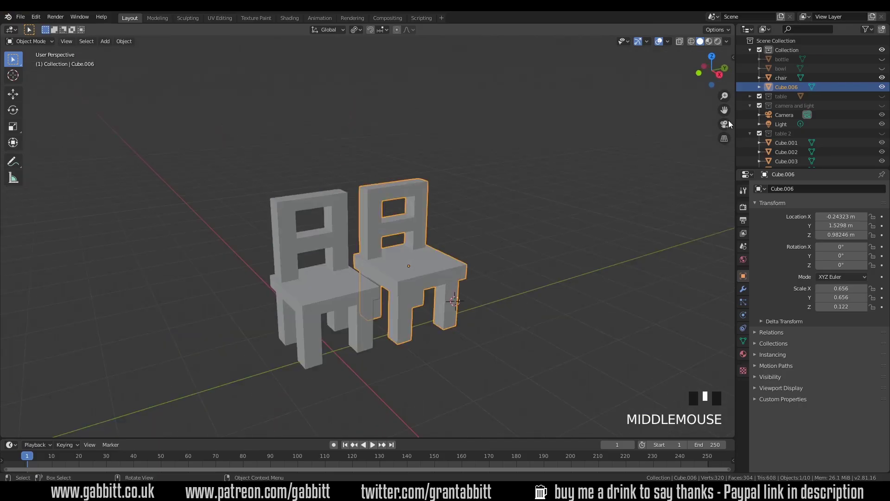
# - Unhide the table and move the new chair to the table's +X end, at about X 4.507 m, Y 0.032 m
pyautogui.click(881, 96)
pyautogui.moveTo(486, 223); pyautogui.dragTo(405, 258, button='middle')
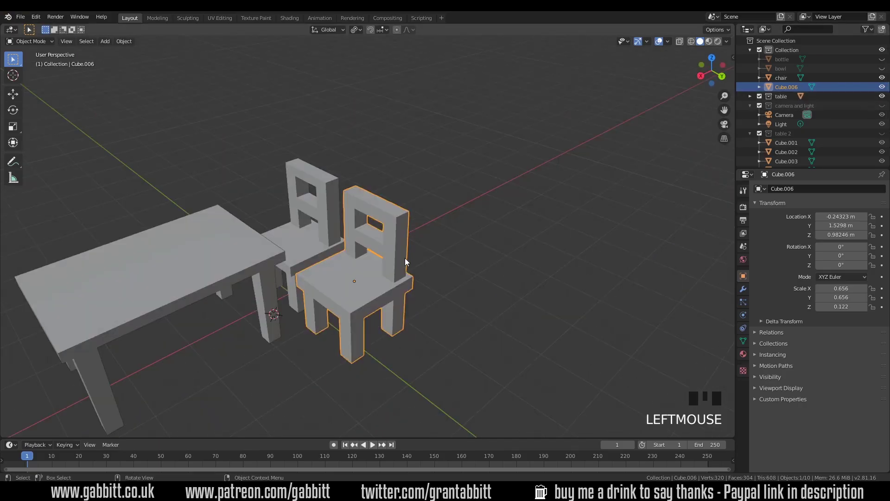
pyautogui.press('KP_7')
pyautogui.press('g')
pyautogui.click(707, 325)
# - Rotate the new chair 180° about Z so it faces the table
pyautogui.moveTo(706, 324); pyautogui.dragTo(489, 235, button='middle')
pyautogui.write('r180')
pyautogui.press('Return')
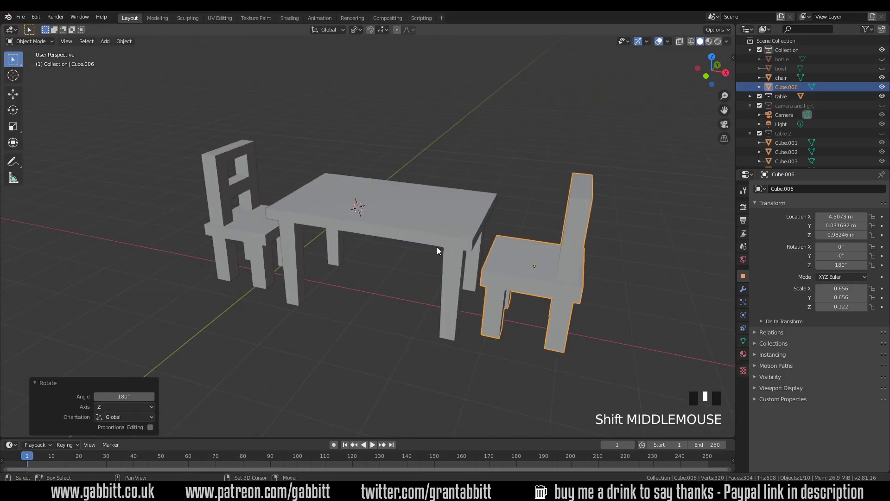
# - Unhide the bottle and place the 3D cursor beside it on the tabletop, at about X 1.58 m, Y 0.486 m
pyautogui.click(882, 59)
pyautogui.moveTo(445, 204); pyautogui.dragTo(404, 261, button='middle')
pyautogui.scroll(5, 457, 234)
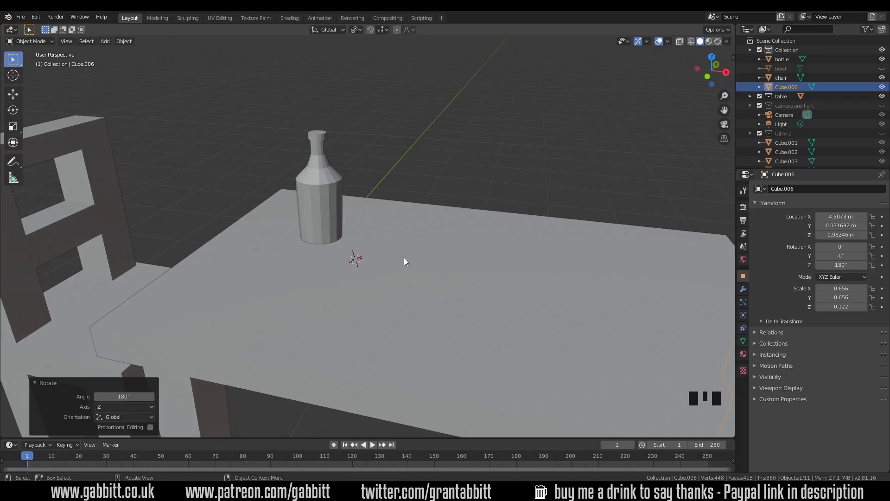
pyautogui.press('KP_7')
pyautogui.keyDown('shift'); pyautogui.rightClick(377, 238); pyautogui.keyUp('shift')
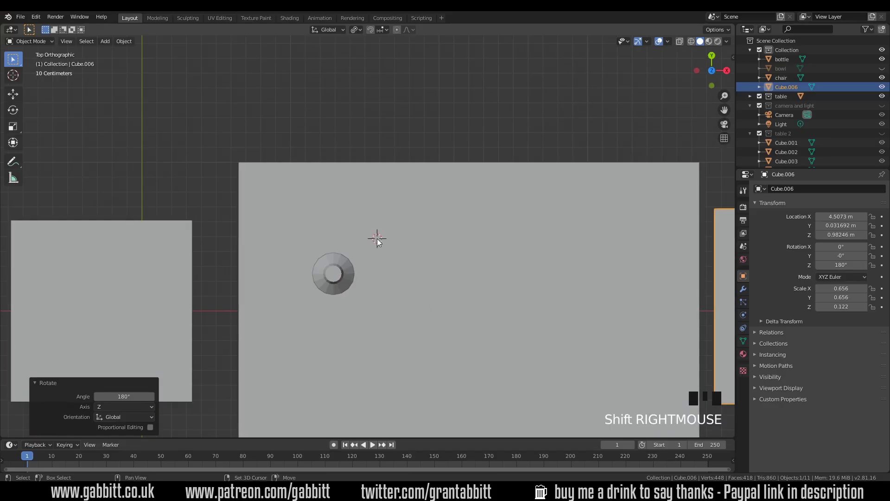
pyautogui.moveTo(400, 267); pyautogui.dragTo(425, 229, button='middle')
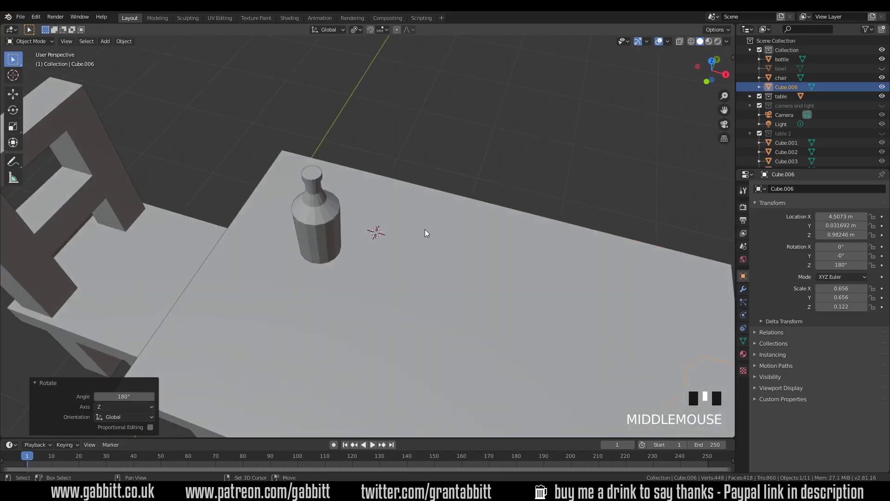
# - Add a 16-vertex cylinder at the 3D cursor beside the bottle and scale it uniformly to about 0.163
pyautogui.hotkey('shift', 'a')
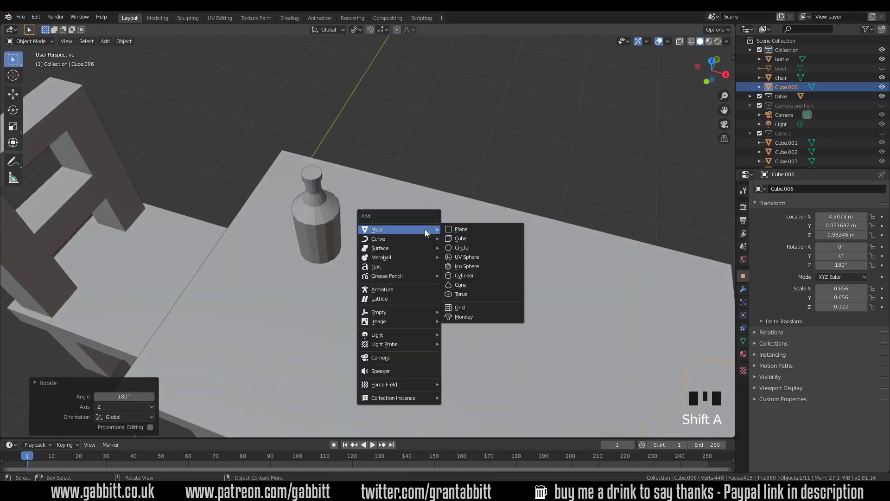
pyautogui.click(472, 274)
pyautogui.moveTo(375, 385); pyautogui.dragTo(398, 263, button='middle')
pyautogui.scroll(-3, 418, 300)
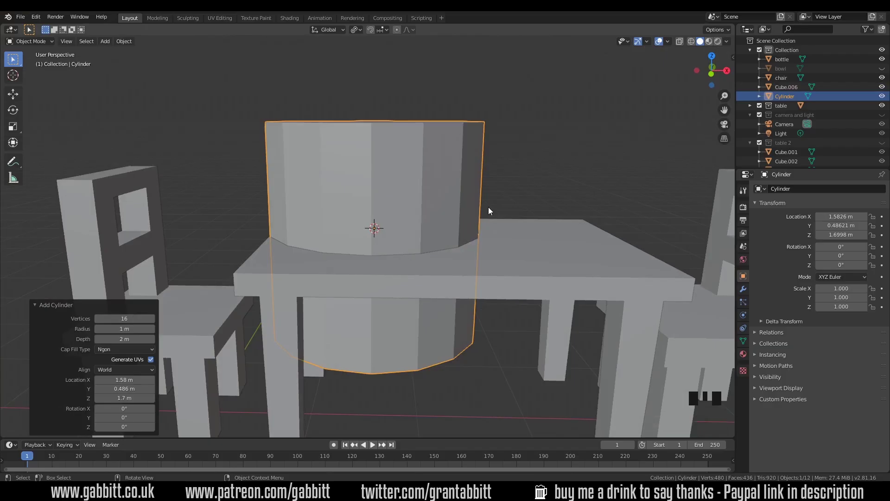
pyautogui.press('s')
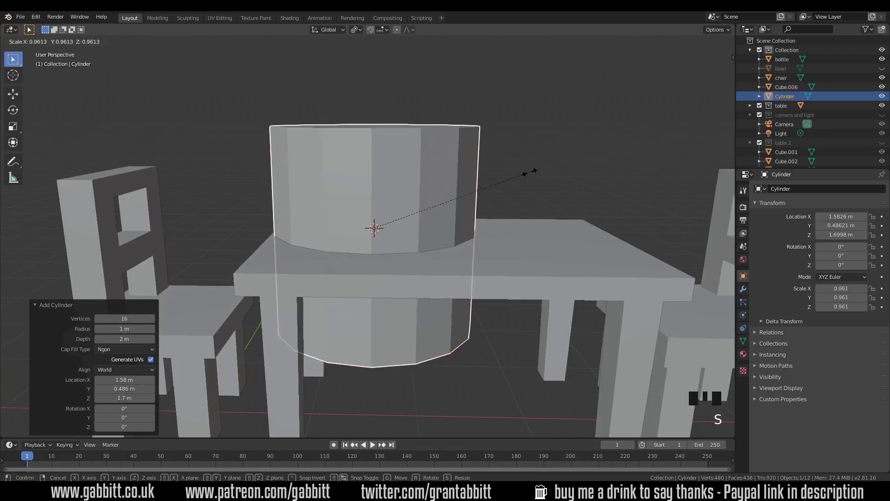
pyautogui.click(401, 218)
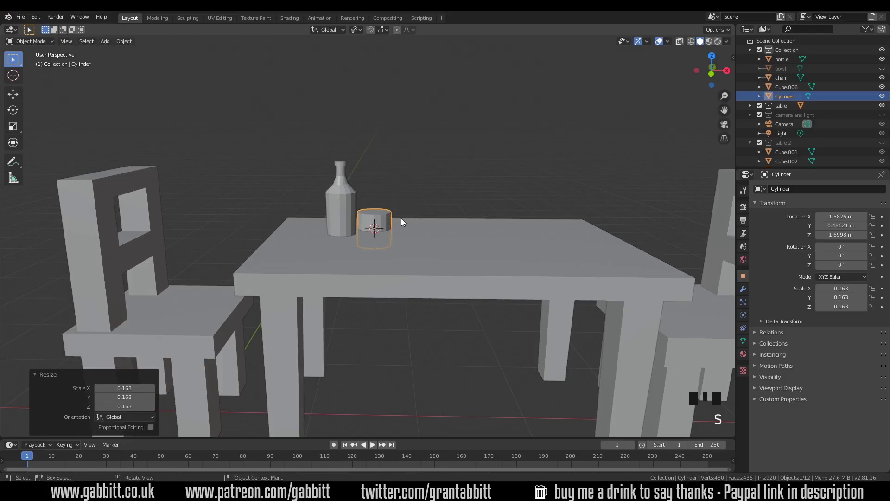
# - In front view, move the cylinder up so it stands on the tabletop, at about X 1.69 m, Z 1.86 m
pyautogui.press('KP_1')
pyautogui.press('g')
pyautogui.click(402, 207)
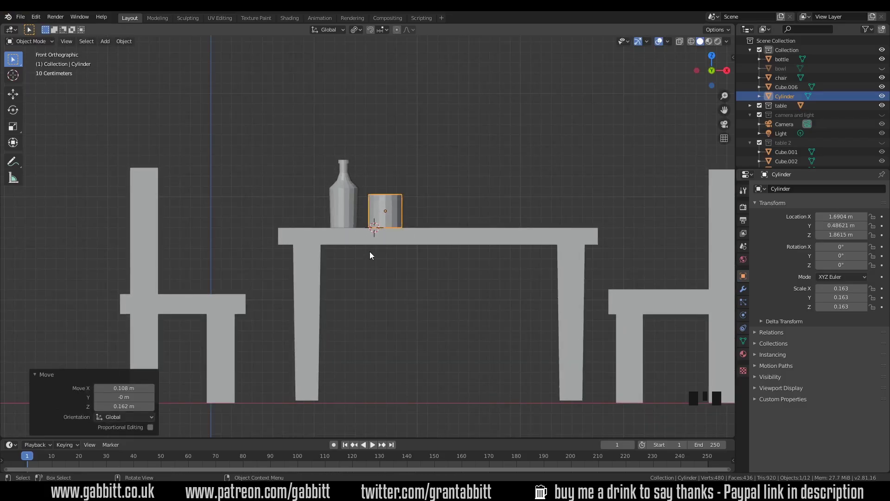
# - Narrow the cylinder by scaling it about 0.711 in X and Y only, keeping its height
pyautogui.press('s')
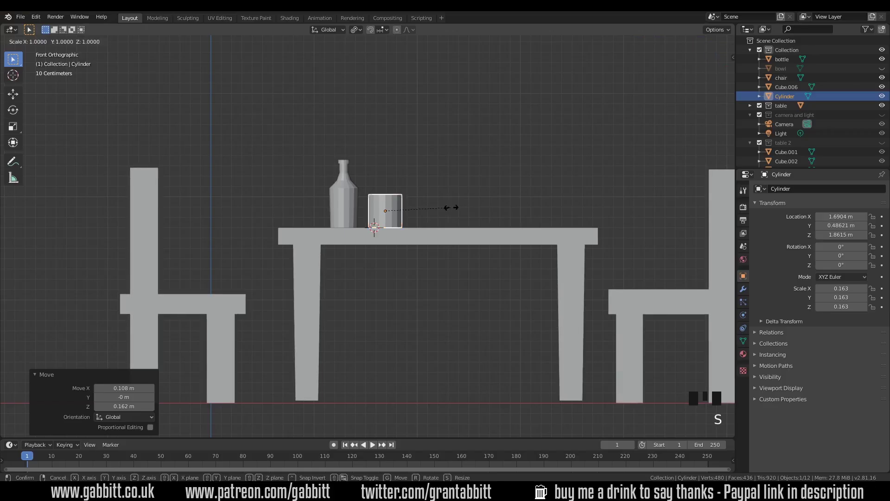
pyautogui.hotkey('shift', 'z')
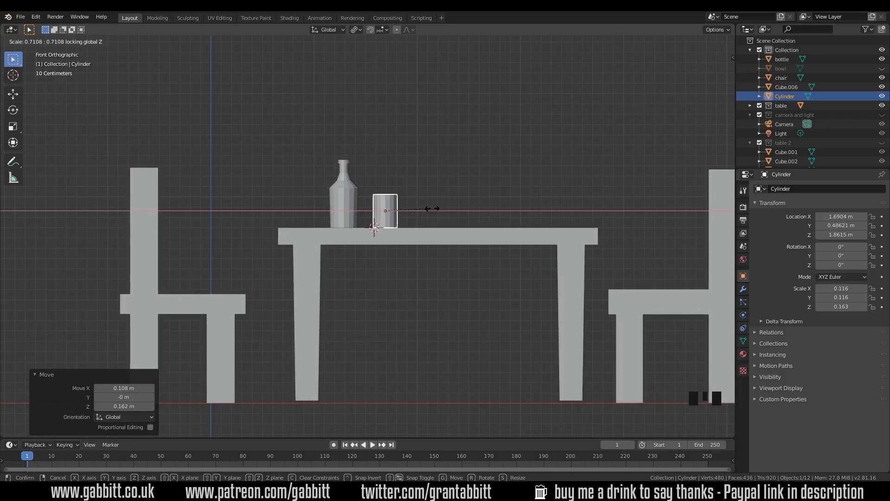
pyautogui.click(432, 208)
pyautogui.moveTo(432, 208); pyautogui.dragTo(414, 235, button='middle')
pyautogui.scroll(2, 414, 234)
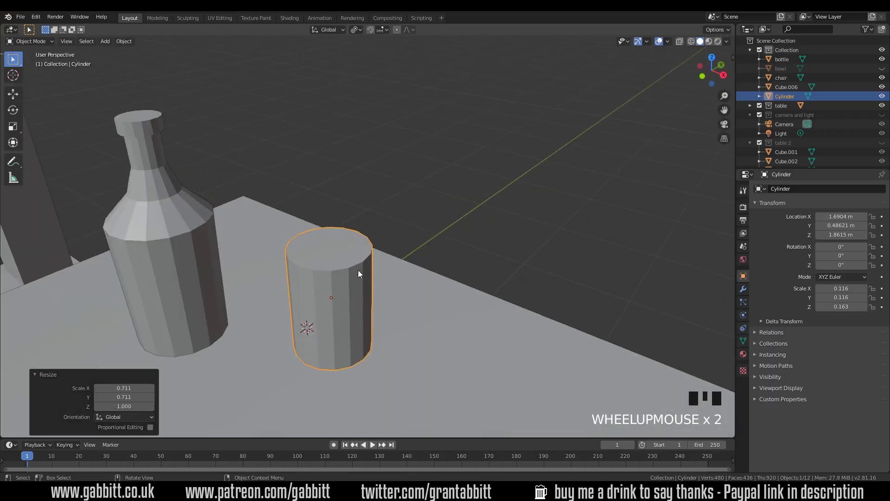
# - In Edit Mode, raise the cylinder's top face about 0.054 m along Z and scale it outward by about 1.2
pyautogui.press('Tab')
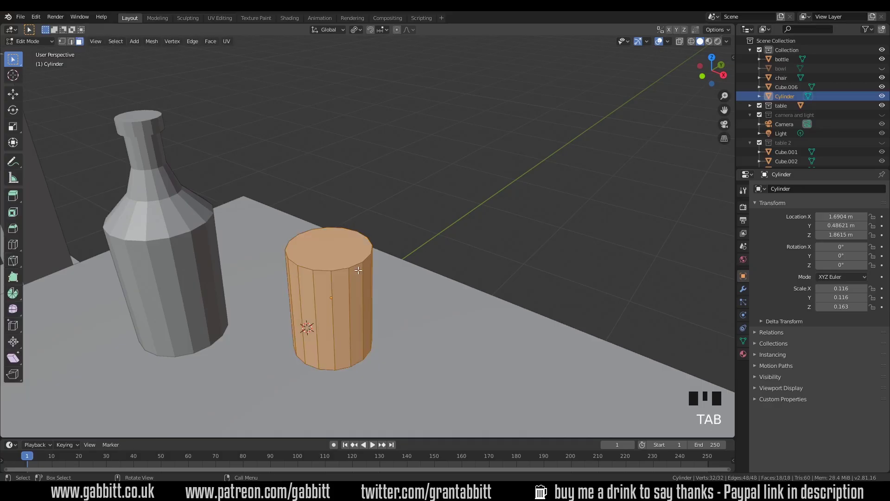
pyautogui.click(329, 249)
pyautogui.moveTo(380, 240); pyautogui.dragTo(378, 227, button='middle')
pyautogui.press('g')
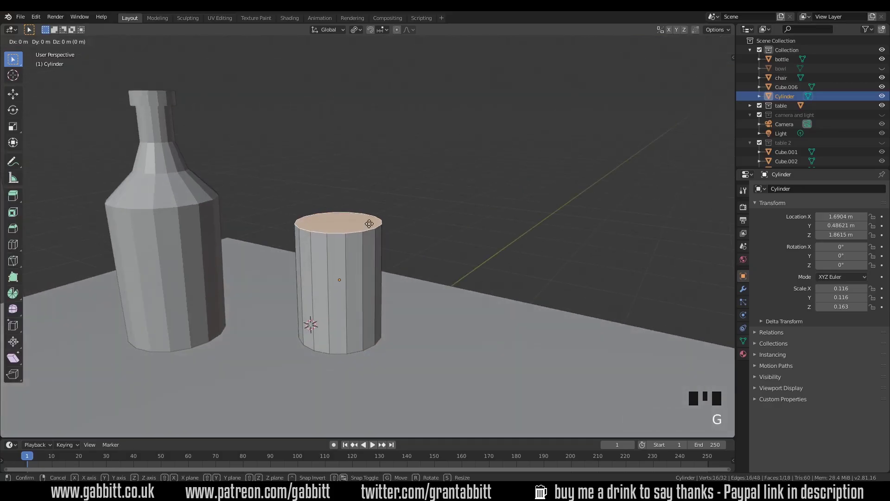
pyautogui.press('z')
pyautogui.click(389, 195)
pyautogui.press('s')
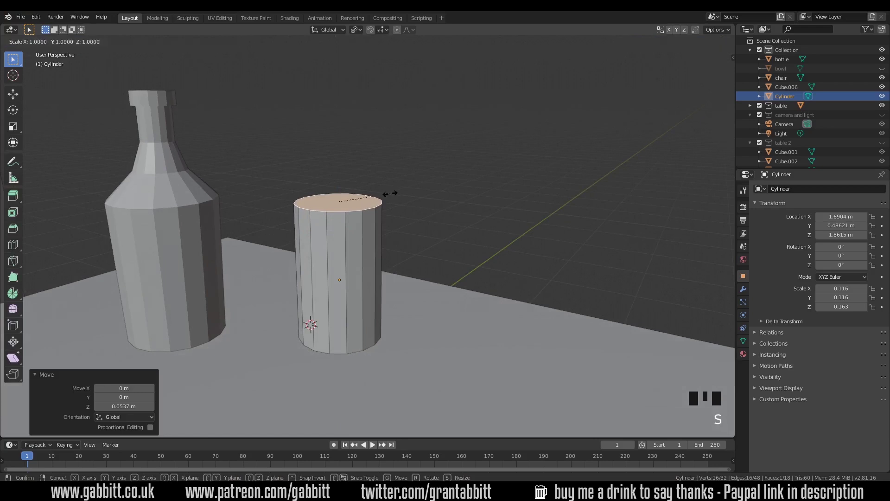
pyautogui.click(401, 194)
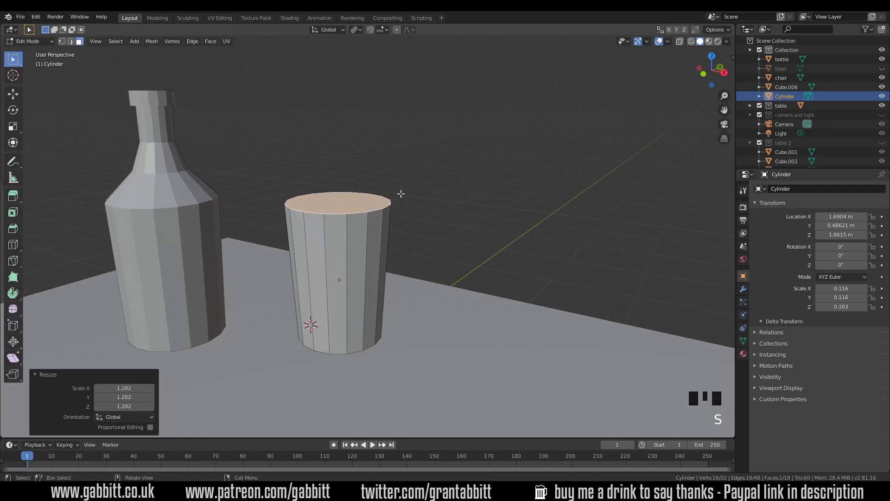
# - Extrude the top face upward about 0.07 m and scale it inward to about 0.67 to form the shoulder
pyautogui.press('e')
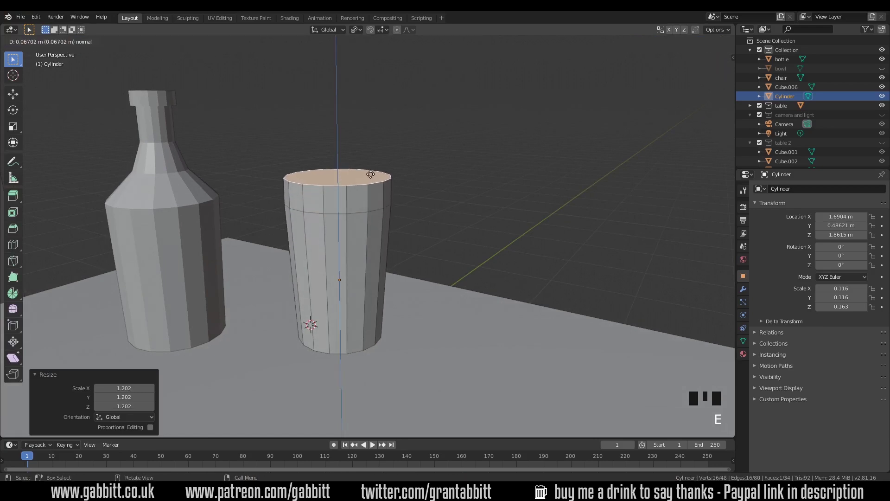
pyautogui.click(407, 176)
pyautogui.press('s')
pyautogui.click(404, 176)
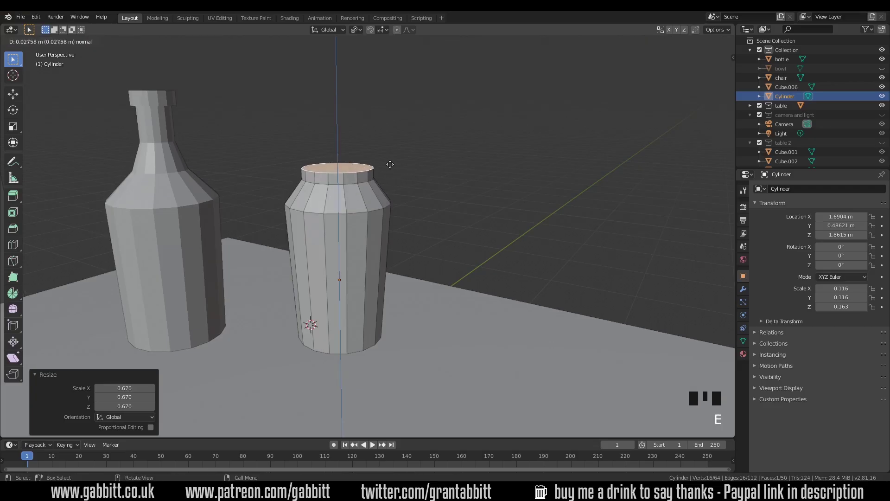
# - Extrude a second shoulder section tapered to about 0.724, and extrude its top face straight up as the neck
pyautogui.press('e')
pyautogui.click(388, 161)
pyautogui.press('s')
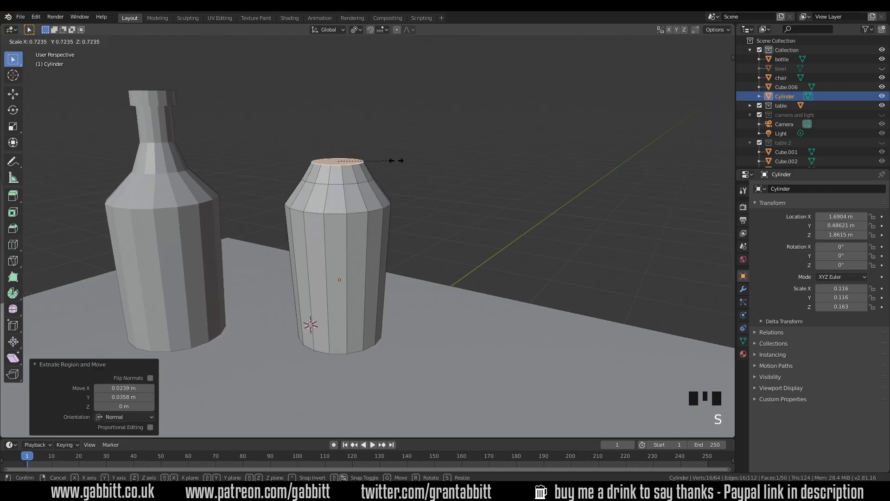
pyautogui.click(396, 161)
pyautogui.press('e')
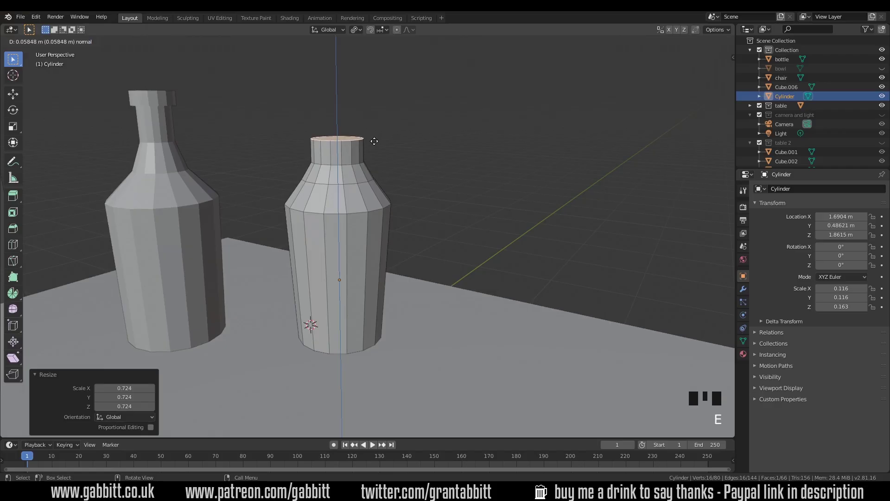
pyautogui.click(374, 137)
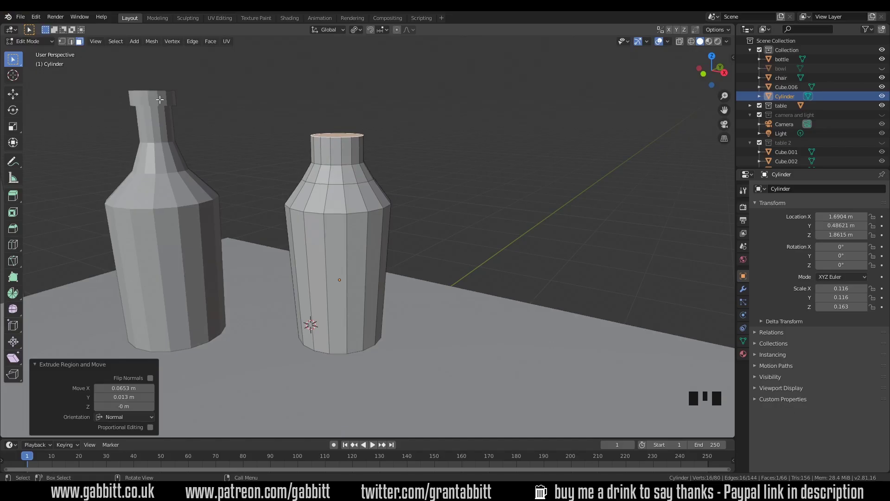
# - Extrude the neck's top face in place without moving it and scale the new face outward by about 1.234
pyautogui.press('e')
pyautogui.rightClick(376, 136)
pyautogui.moveTo(375, 137); pyautogui.dragTo(380, 161, button='middle')
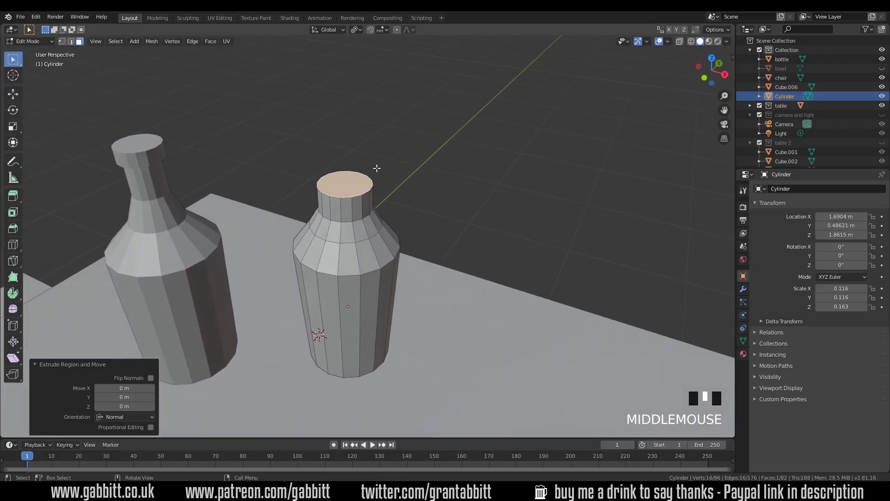
pyautogui.scroll(3, 394, 176)
pyautogui.press('z')
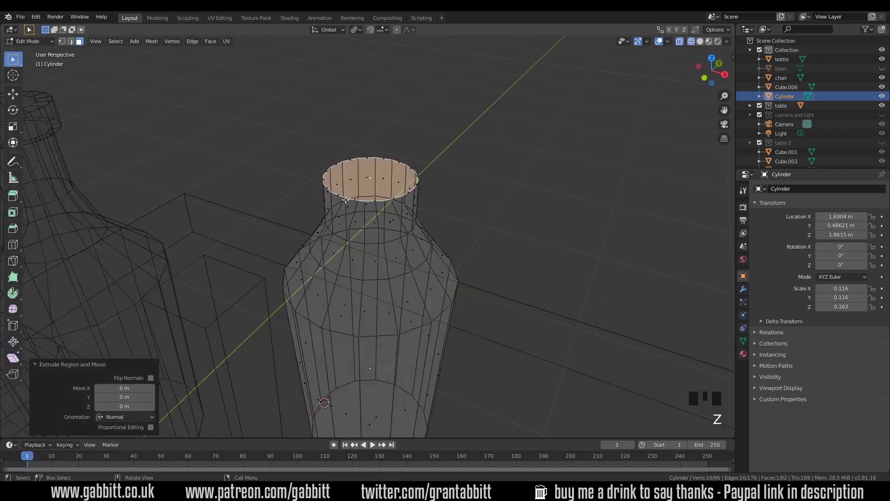
pyautogui.scroll(3, 335, 188)
pyautogui.keyDown('shift'); pyautogui.moveTo(381, 178); pyautogui.dragTo(389, 171, button='middle'); pyautogui.keyUp('shift')
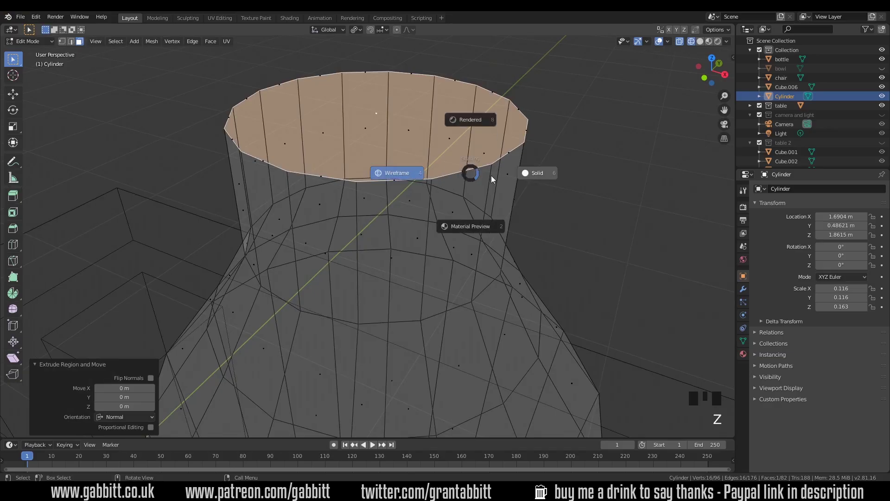
pyautogui.click(491, 175)
pyautogui.scroll(-2, 455, 192)
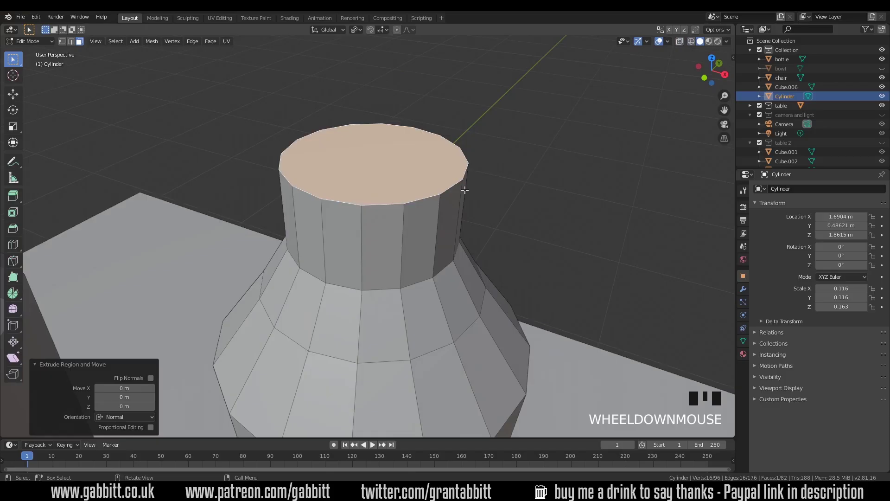
pyautogui.press('s')
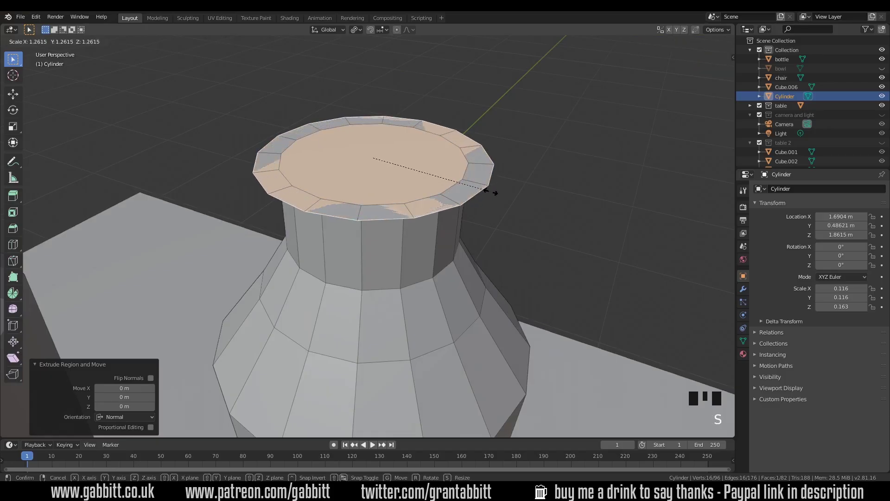
pyautogui.click(454, 204)
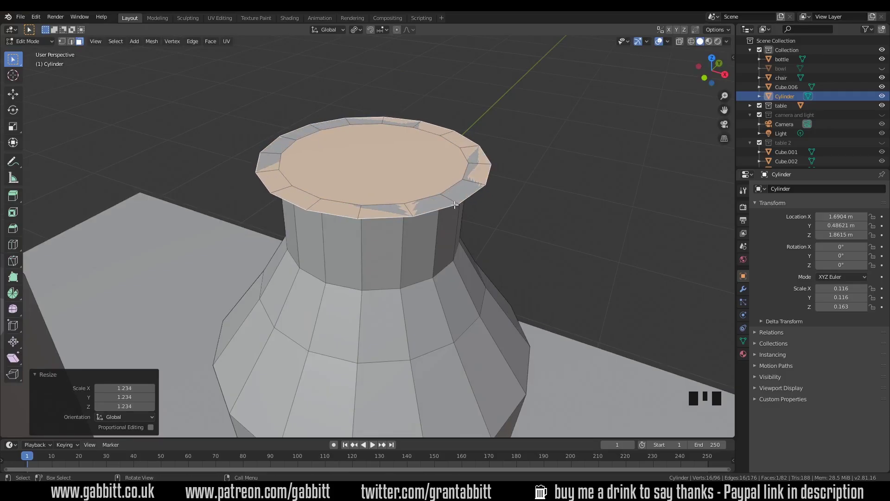
# - Extrude the widened face upward about 0.04 m to form the bottle's lip, and check it in wireframe shading
pyautogui.press('e')
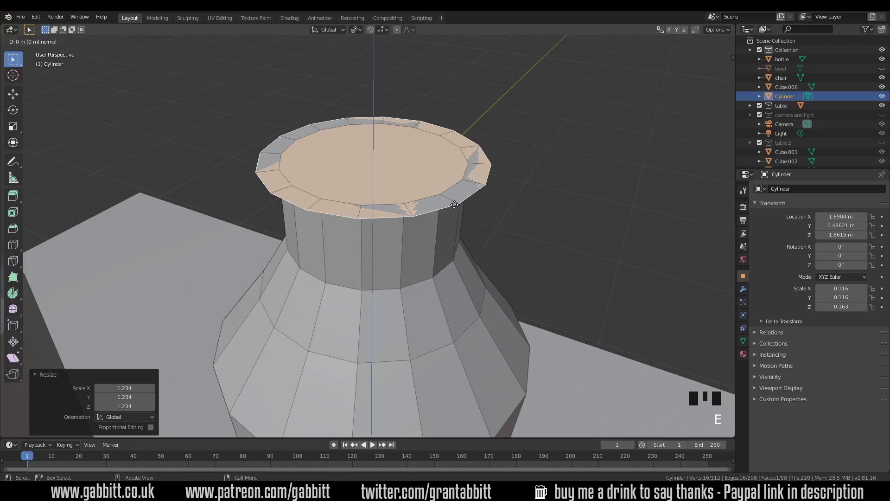
pyautogui.click(455, 162)
pyautogui.moveTo(454, 162); pyautogui.dragTo(412, 209, button='middle')
pyautogui.press('KP_Decimal')
pyautogui.press('z')
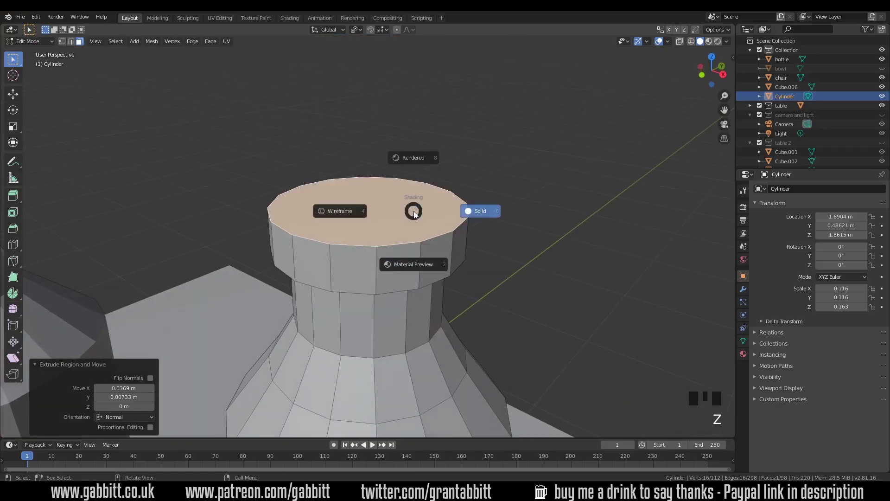
pyautogui.click(338, 208)
pyautogui.moveTo(366, 274)
pyautogui.mouseDown(button='middle')
pyautogui.moveTo(389, 231)
pyautogui.moveTo(411, 234)
pyautogui.moveTo(399, 259)
pyautogui.moveTo(412, 257)
pyautogui.mouseUp(button='middle')
pyautogui.press('z')
pyautogui.click(472, 259)
pyautogui.moveTo(472, 259); pyautogui.dragTo(460, 266, button='middle')
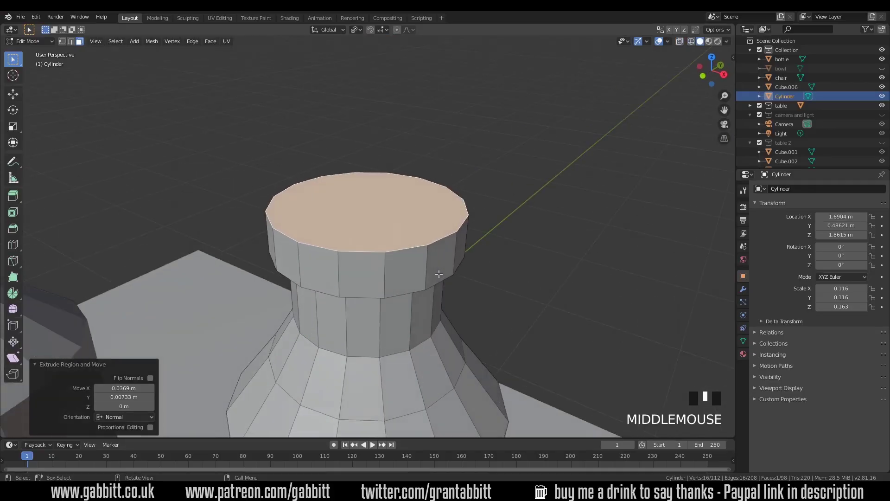
# - Inset the lip's top face by about 0.2745 m and extrude it about 0.05 m down into the neck as an opening
pyautogui.scroll(-3, 460, 227)
pyautogui.press('i')
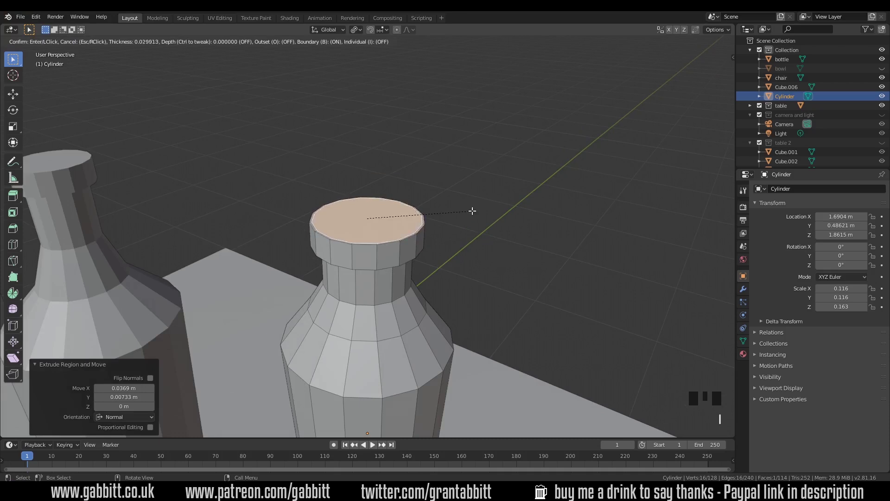
pyautogui.click(450, 211)
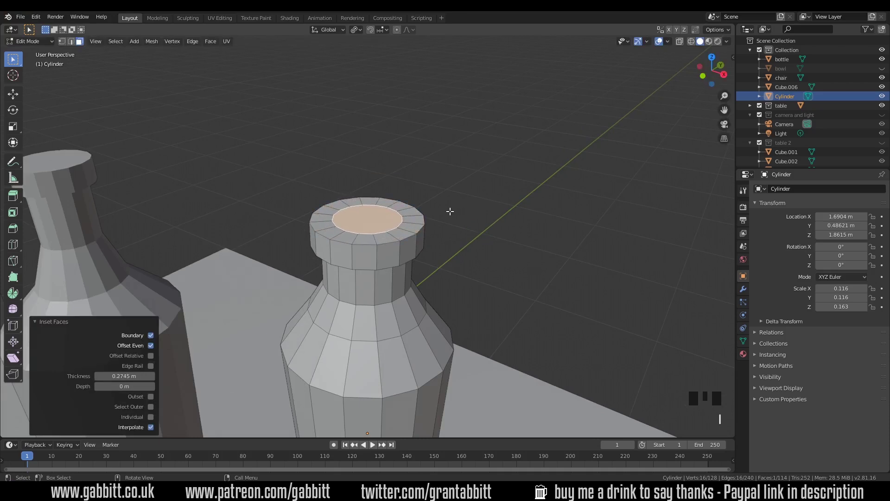
pyautogui.press('e')
pyautogui.click(455, 242)
pyautogui.moveTo(455, 243); pyautogui.dragTo(421, 261, button='middle')
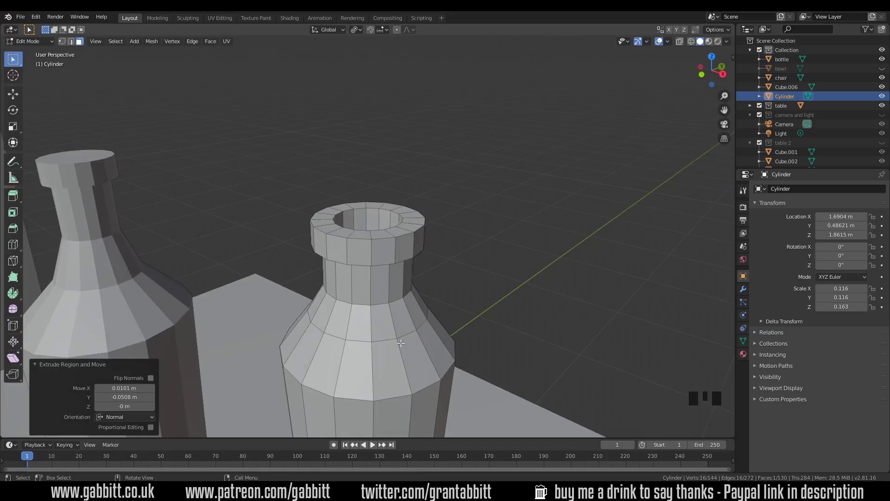
# - Select the face loops around the neck, the underside of the lip and the lip's outer side
pyautogui.scroll(-4, 408, 308)
pyautogui.moveTo(378, 327); pyautogui.dragTo(405, 291, button='middle')
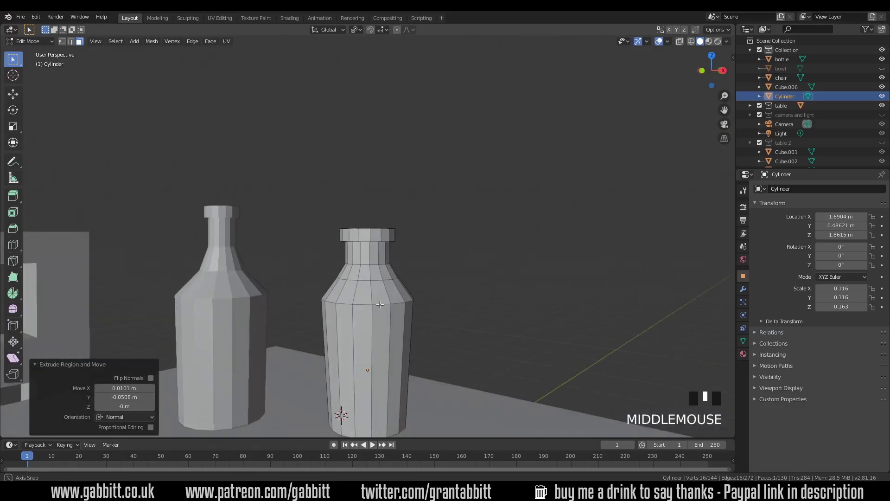
pyautogui.scroll(3, 406, 291)
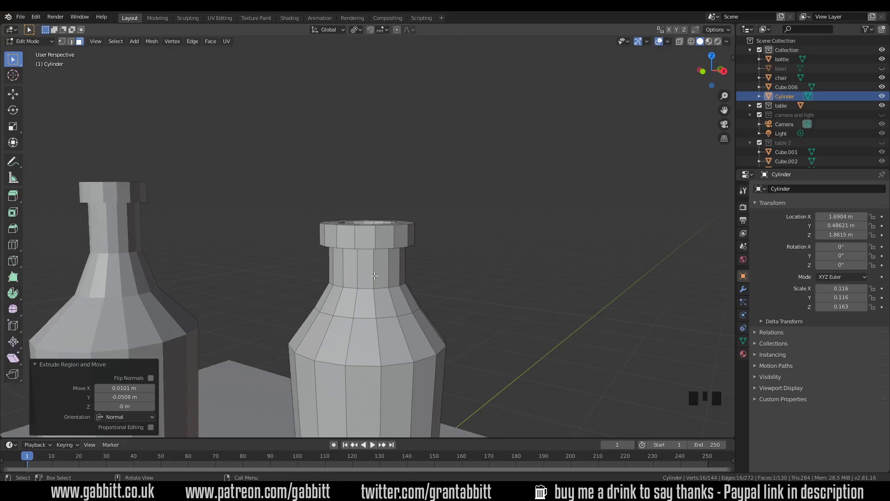
pyautogui.press('alt')
pyautogui.keyDown('alt'); pyautogui.click(374, 269); pyautogui.keyUp('alt')
pyautogui.moveTo(374, 270); pyautogui.dragTo(357, 263, button='middle')
pyautogui.scroll(3, 371, 259)
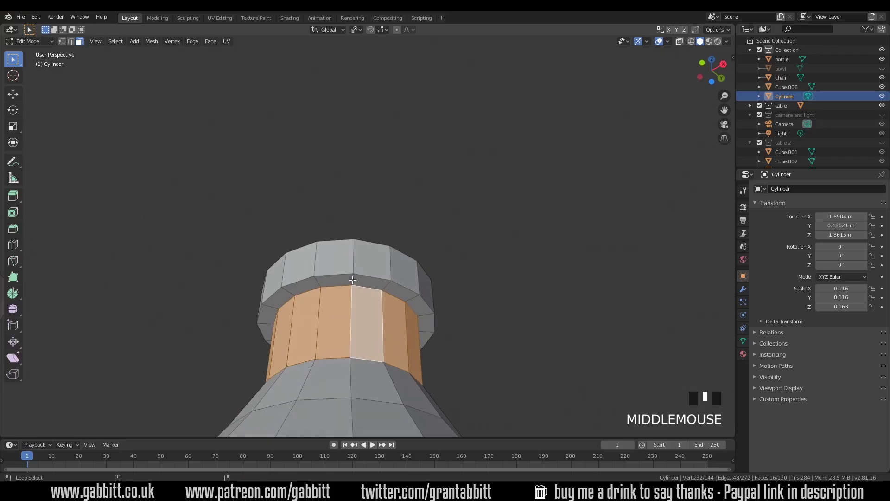
pyautogui.keyDown('alt'); pyautogui.keyDown('shift'); pyautogui.click(357, 264); pyautogui.keyUp('shift'); pyautogui.keyUp('alt')
pyautogui.keyDown('alt'); pyautogui.keyDown('shift'); pyautogui.click(356, 257); pyautogui.keyUp('shift'); pyautogui.keyUp('alt')
# - Add the face loops on top of the rim and on the opening's inner wall to the selection
pyautogui.moveTo(357, 257); pyautogui.dragTo(357, 305, button='middle')
pyautogui.scroll(1, 358, 305)
pyautogui.moveTo(352, 343); pyautogui.dragTo(355, 297, button='middle')
pyautogui.scroll(1, 354, 296)
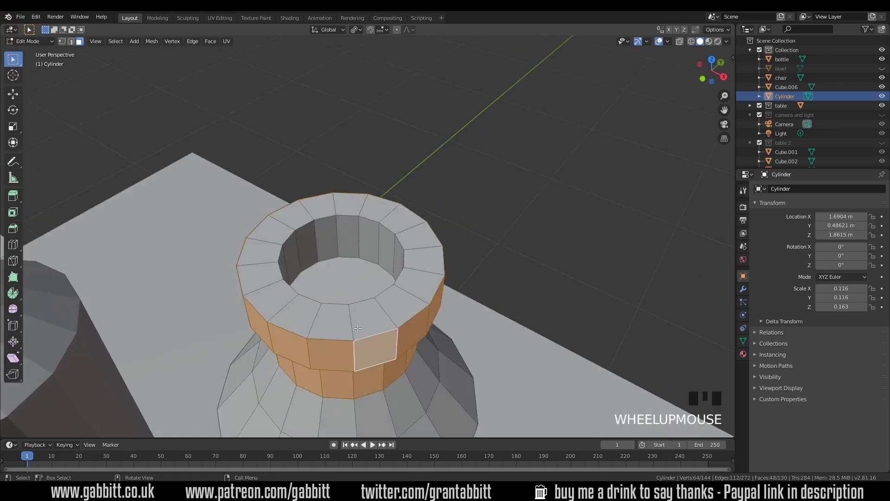
pyautogui.keyDown('alt'); pyautogui.keyDown('shift'); pyautogui.click(334, 320); pyautogui.keyUp('shift'); pyautogui.keyUp('alt')
pyautogui.keyDown('alt'); pyautogui.keyDown('shift'); pyautogui.click(336, 242); pyautogui.keyUp('shift'); pyautogui.keyUp('alt')
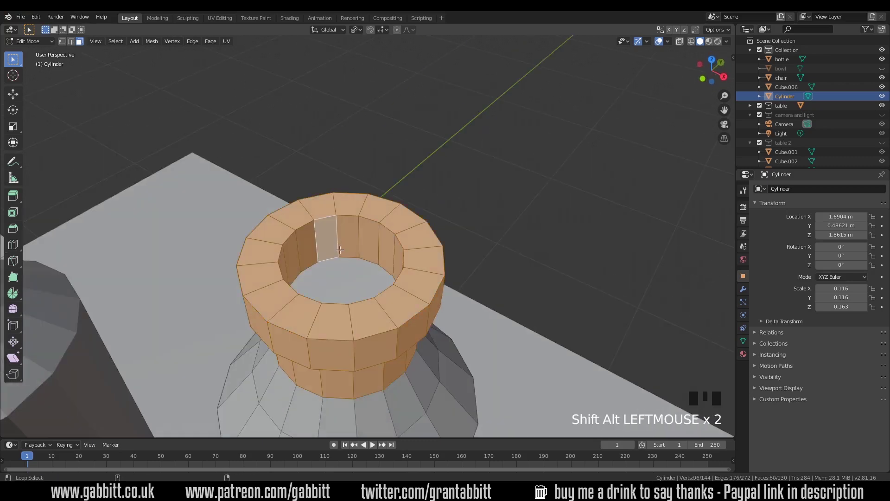
pyautogui.moveTo(337, 243); pyautogui.dragTo(360, 232, button='middle')
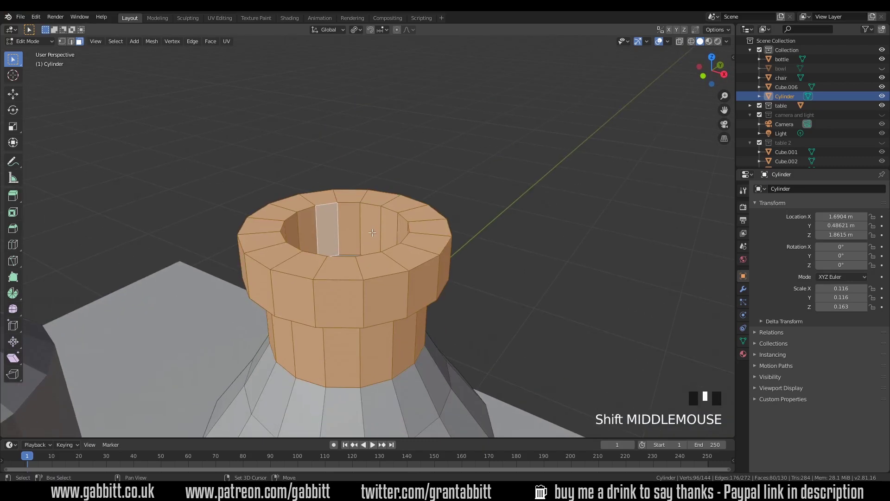
# - Try scaling the selected neck and lip faces uniformly to about 0.75, and undo the scaling
pyautogui.press('s')
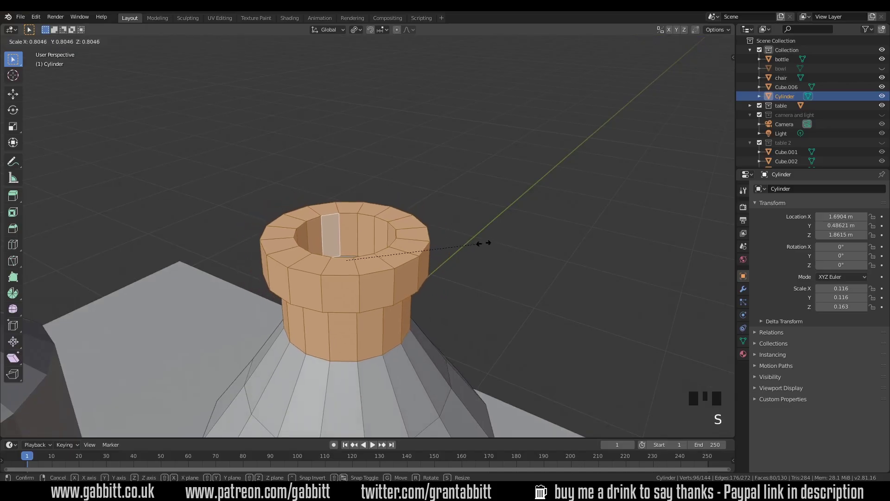
pyautogui.click(476, 247)
pyautogui.scroll(-8, 442, 279)
pyautogui.moveTo(445, 278); pyautogui.dragTo(459, 258, button='middle')
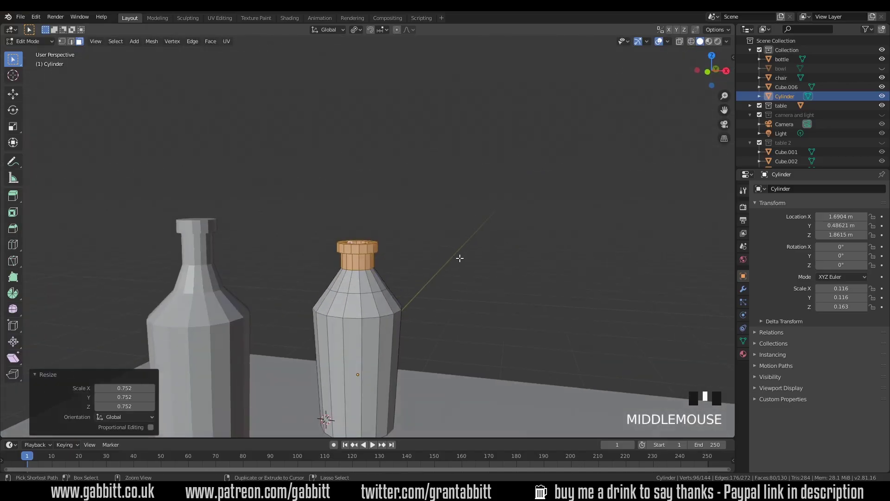
pyautogui.hotkey('ctrl', 'z')
# - Scale the selected neck and lip faces to about 0.652 in X and Y only, keeping their height
pyautogui.press('s')
pyautogui.hotkey('shift', 'z')
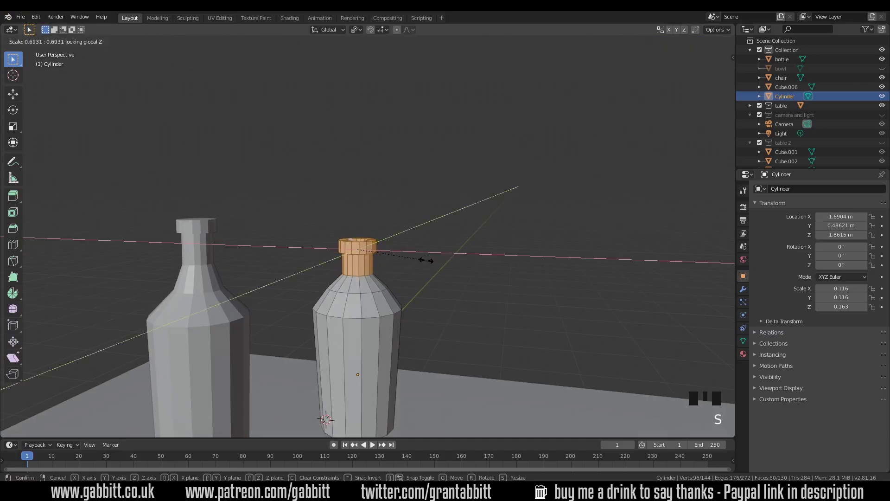
pyautogui.click(421, 261)
pyautogui.moveTo(409, 260)
pyautogui.mouseDown(button='middle')
pyautogui.moveTo(419, 262)
pyautogui.moveTo(400, 256)
pyautogui.mouseUp(button='middle')
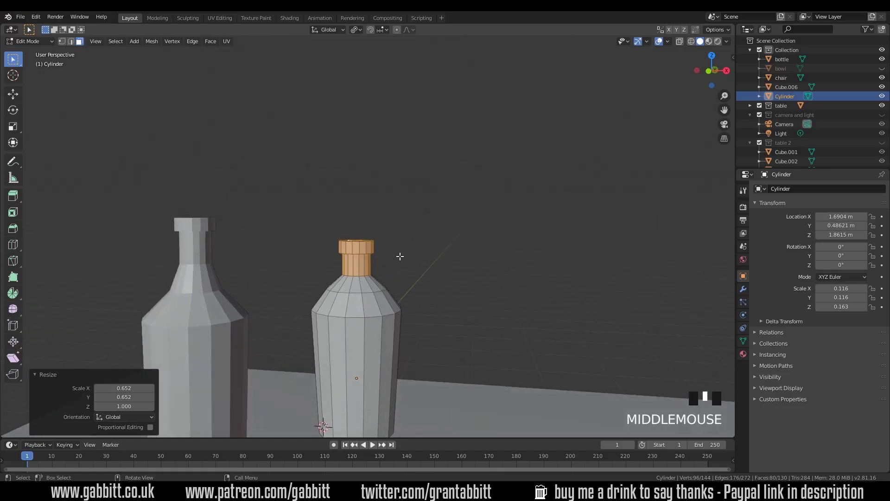
# - Raise the selected neck and lip about 0.061 m along Z to lengthen the bottle's shoulder
pyautogui.press('g')
pyautogui.press('z')
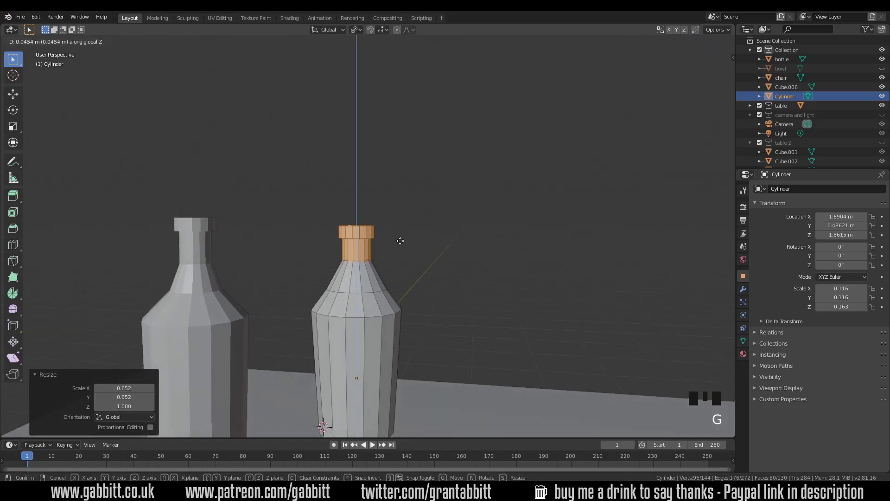
pyautogui.click(400, 236)
pyautogui.scroll(-2, 427, 293)
pyautogui.moveTo(392, 290); pyautogui.dragTo(338, 299, button='middle')
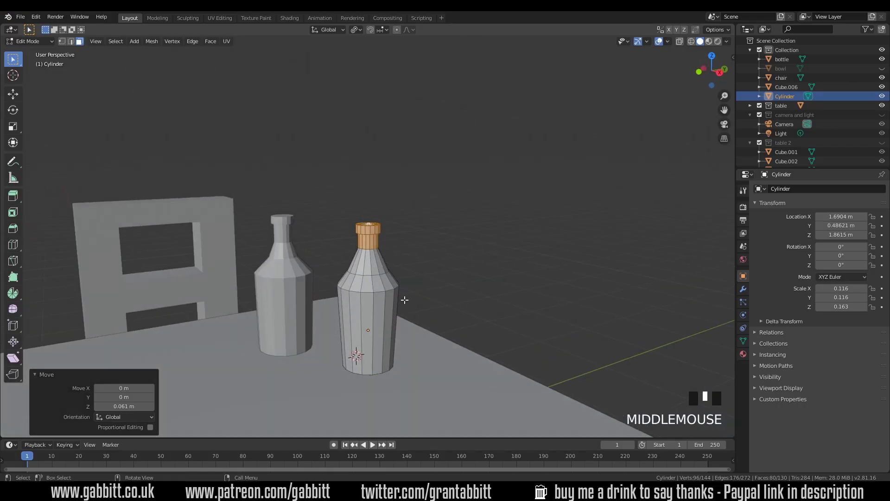
pyautogui.scroll(2, 404, 299)
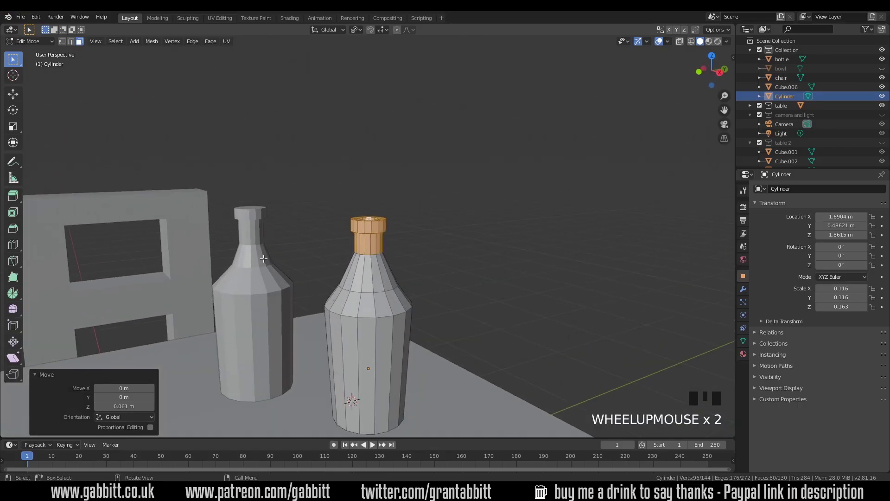
# - Select the edge loop around the middle of the bottle's shoulder and slide it toward the neck by a factor of about 0.307
pyautogui.click(71, 41)
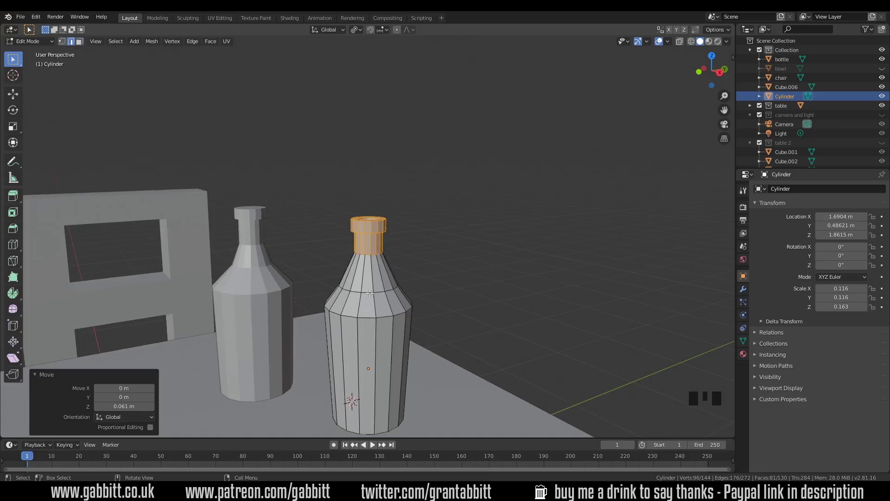
pyautogui.press('alt')
pyautogui.keyDown('alt'); pyautogui.click(370, 291); pyautogui.keyUp('alt')
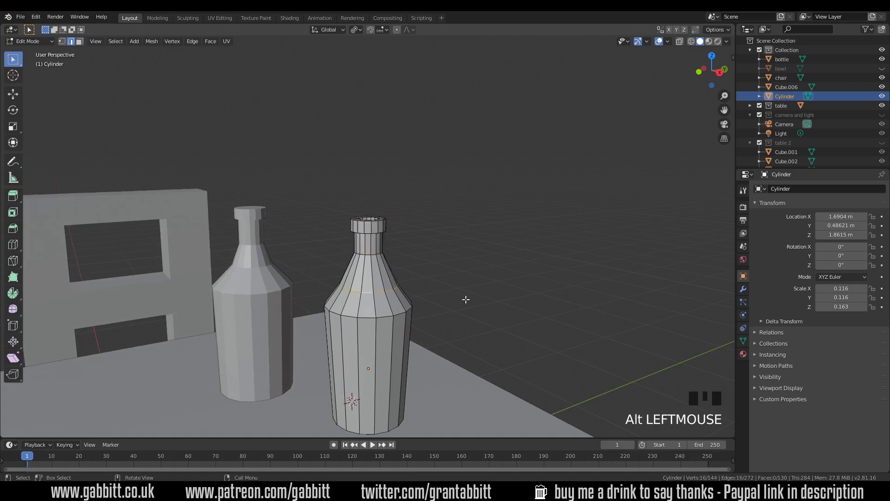
pyautogui.press('g')
pyautogui.press('g')
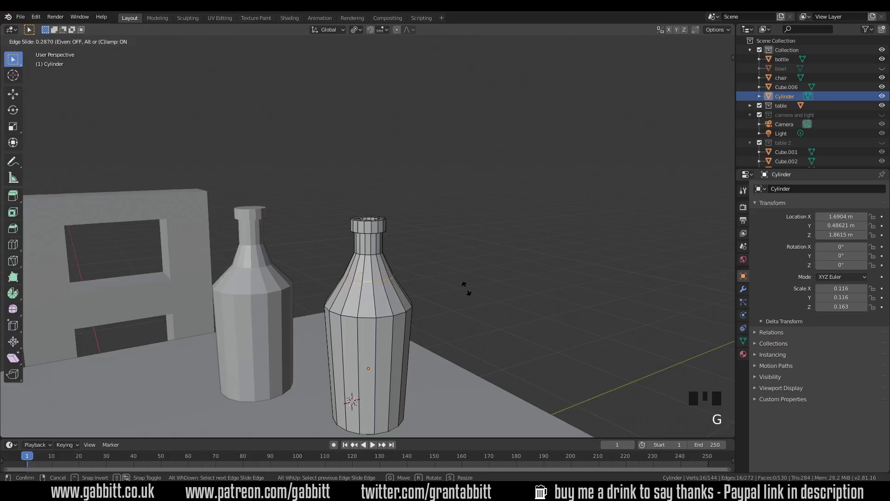
pyautogui.click(465, 287)
# - Scale the shoulder's edge loop to about 0.905 and return to Object Mode
pyautogui.press('s')
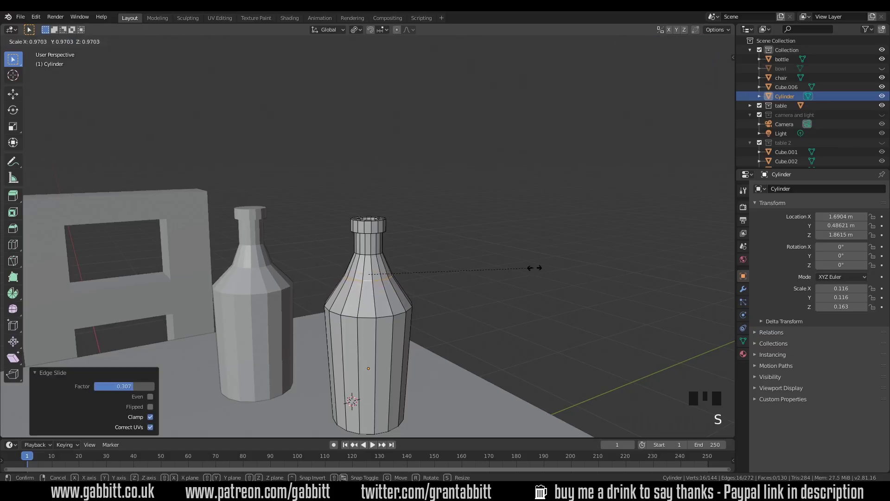
pyautogui.click(527, 268)
pyautogui.moveTo(527, 268); pyautogui.dragTo(433, 237, button='middle')
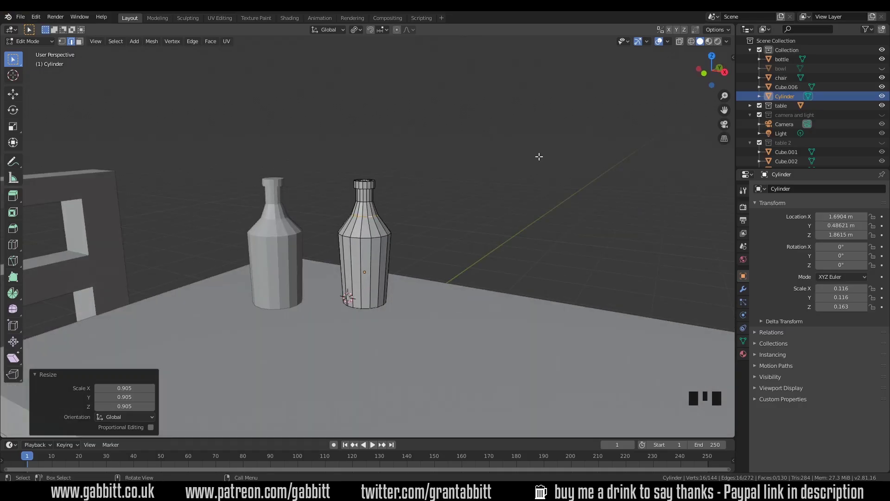
pyautogui.press('Tab')
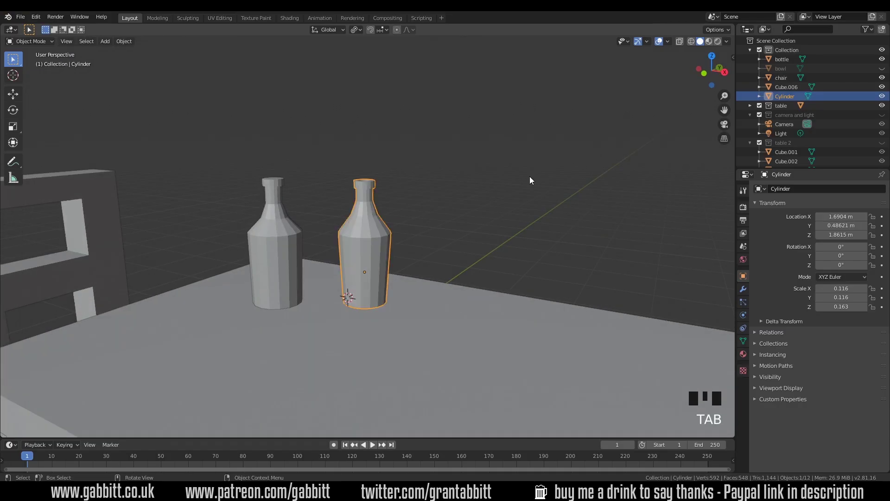
# - Unhide the bowl and check the whole table arrangement with both bottles
pyautogui.click(882, 69)
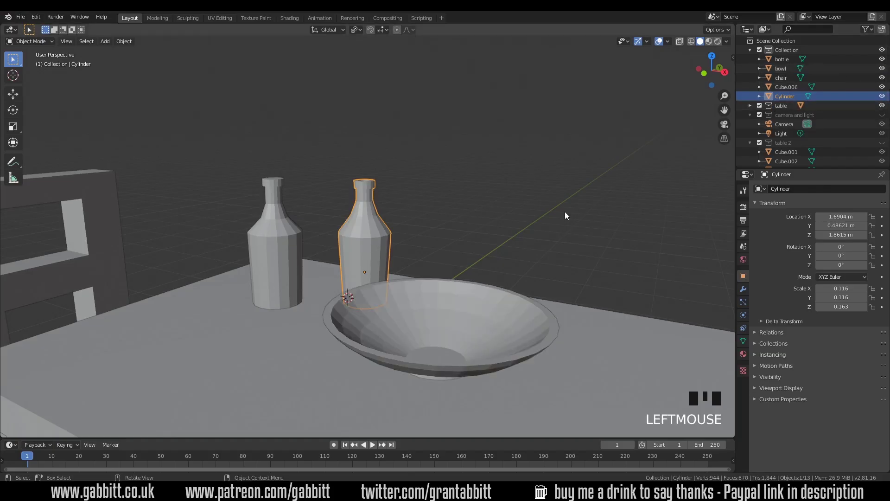
pyautogui.scroll(-4, 547, 227)
pyautogui.moveTo(546, 227); pyautogui.dragTo(426, 276, button='middle')
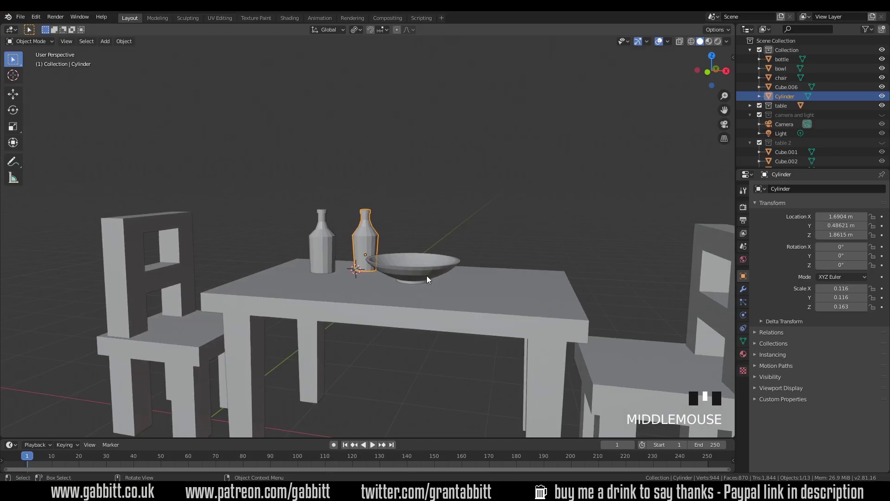
pyautogui.moveTo(517, 305); pyautogui.dragTo(482, 334, button='middle')
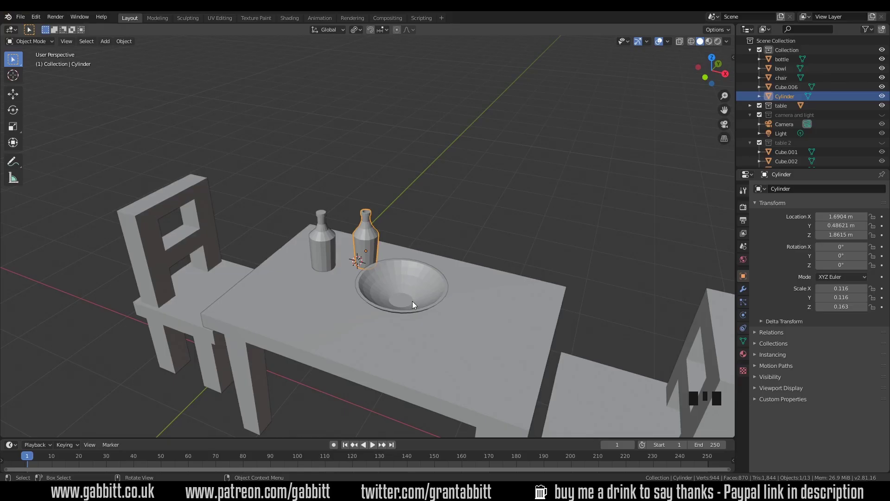
# - Place the 3D cursor on the empty tabletop beside the bowl, in front of the chair, and add a 32-vertex cylinder there
pyautogui.press('KP_7')
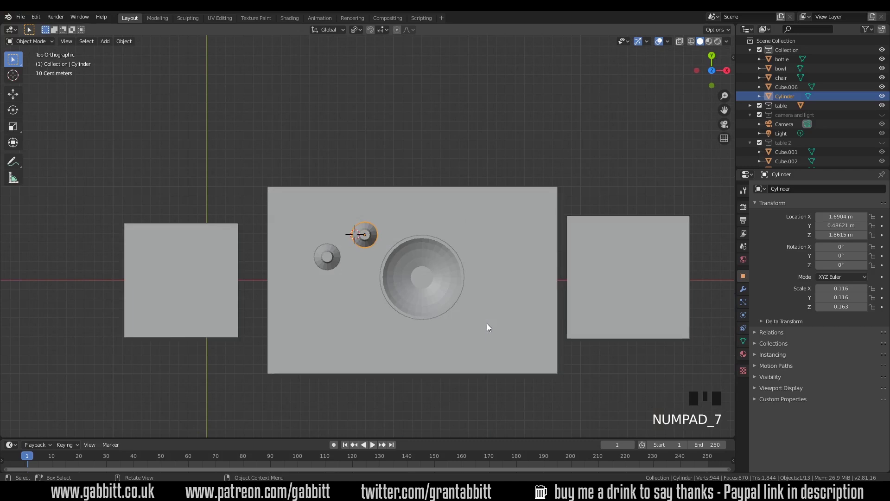
pyautogui.keyDown('shift'); pyautogui.rightClick(509, 280); pyautogui.keyUp('shift')
pyautogui.scroll(3, 508, 283)
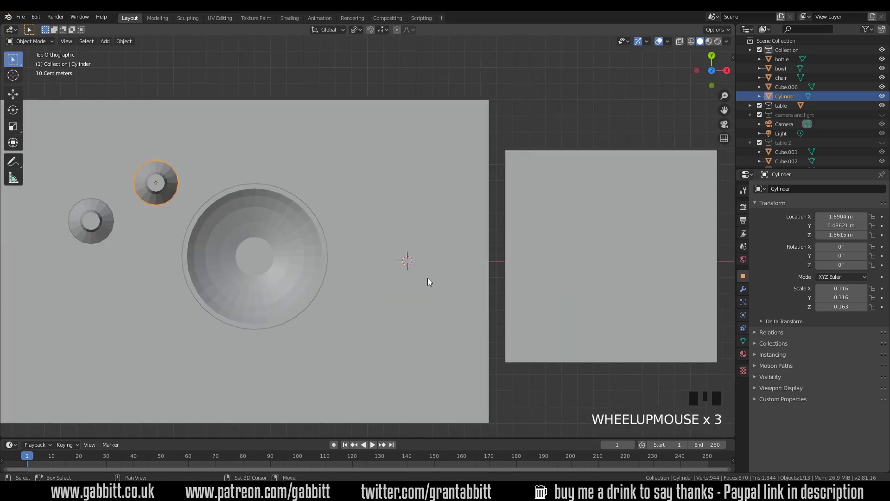
pyautogui.hotkey('shift', 'a')
pyautogui.moveTo(427, 278)
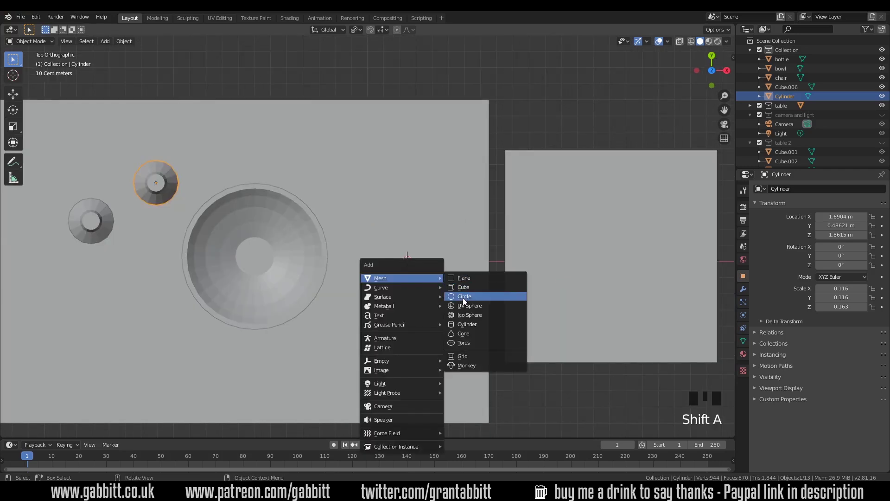
pyautogui.click(463, 323)
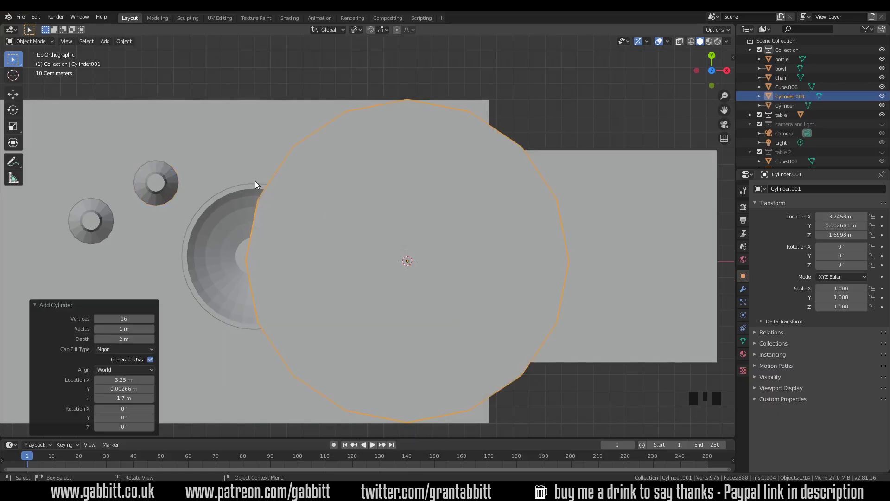
pyautogui.click(146, 317)
pyautogui.press('Return')
pyautogui.moveTo(417, 218); pyautogui.dragTo(487, 228, button='middle')
pyautogui.scroll(-4, 487, 228)
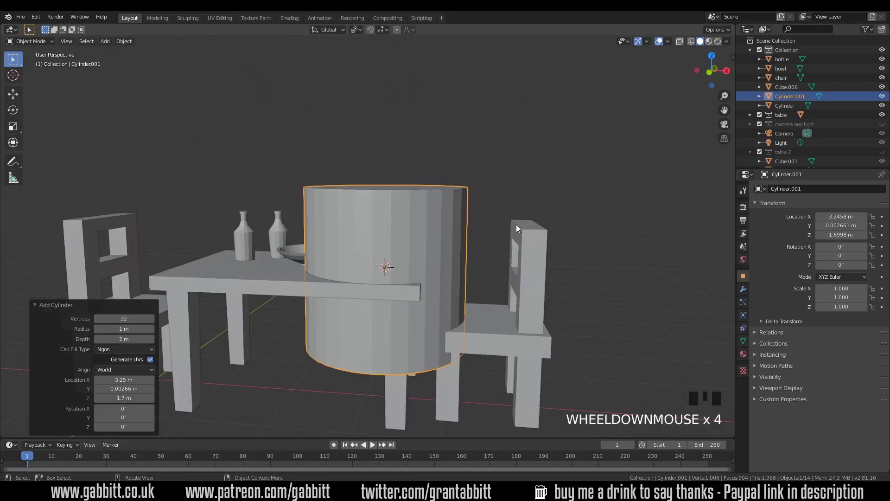
# - Scale the new cylinder uniformly to about 0.087 and flatten it along Z by a factor of about 0.185
pyautogui.press('s')
pyautogui.click(398, 264)
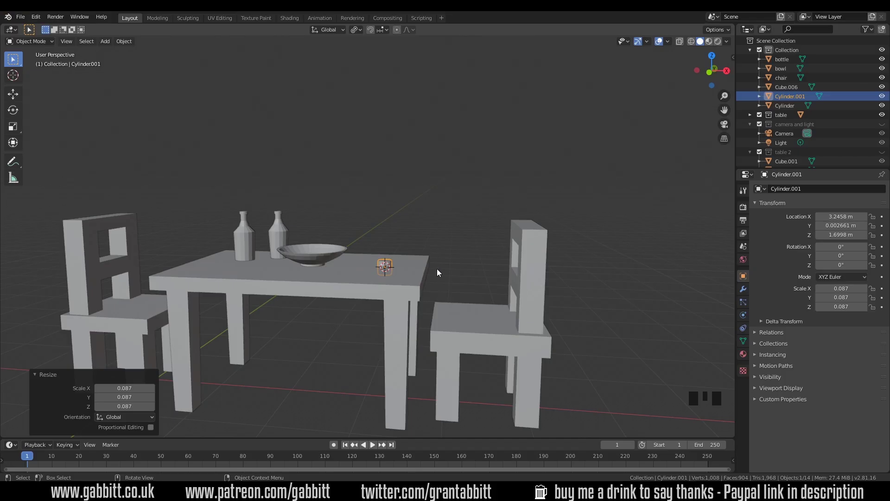
pyautogui.press('KP_Decimal')
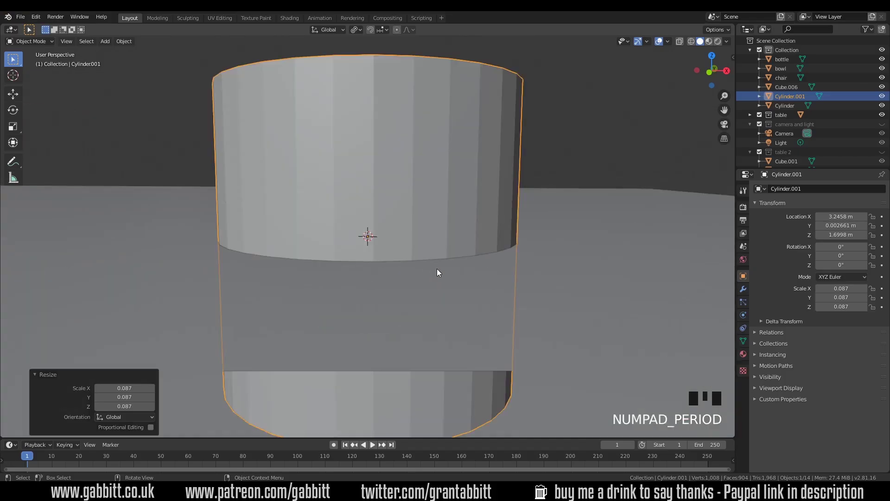
pyautogui.scroll(-2, 445, 250)
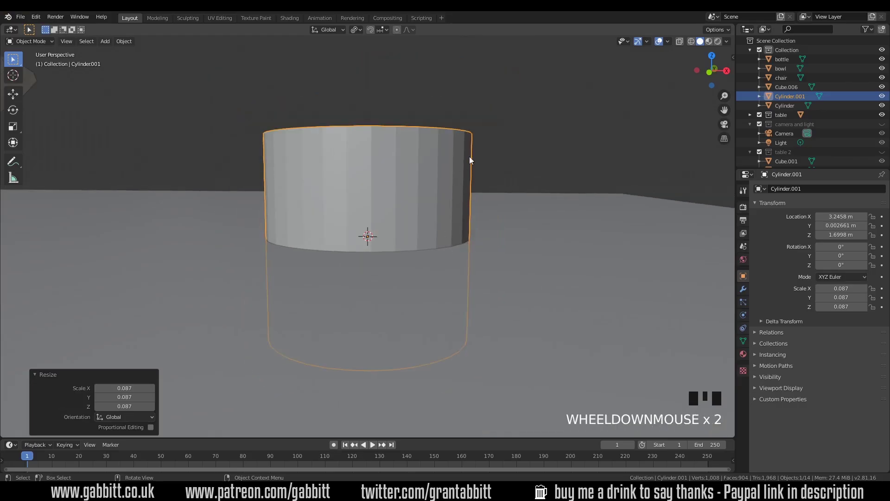
pyautogui.press('s')
pyautogui.press('z')
pyautogui.click(393, 232)
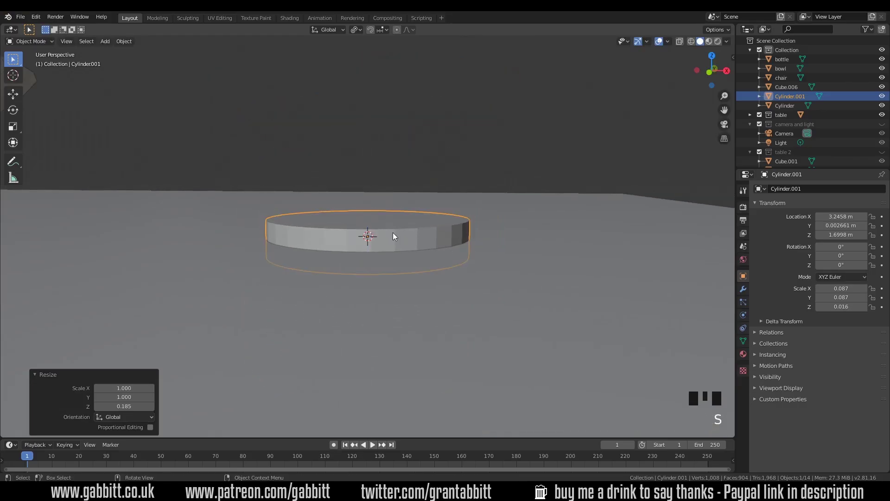
# - Raise the flattened cylinder about 0.0158 m along Z above the tabletop surface
pyautogui.press('g')
pyautogui.press('z')
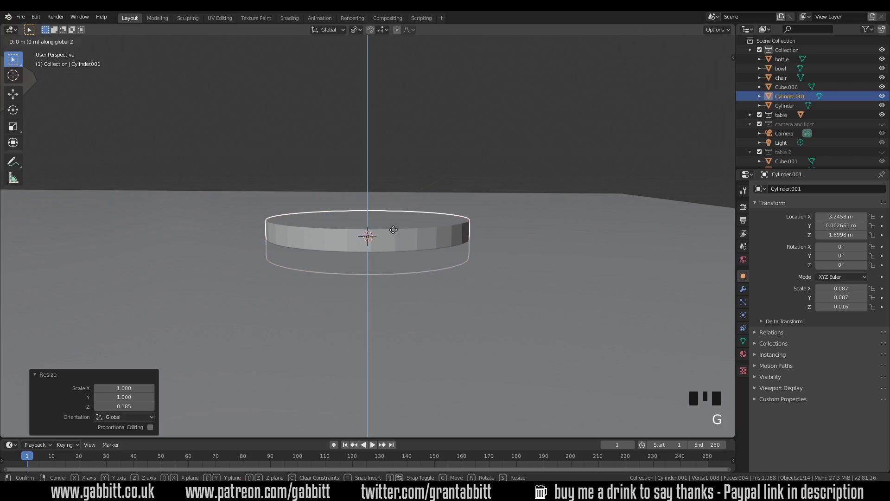
pyautogui.click(376, 237)
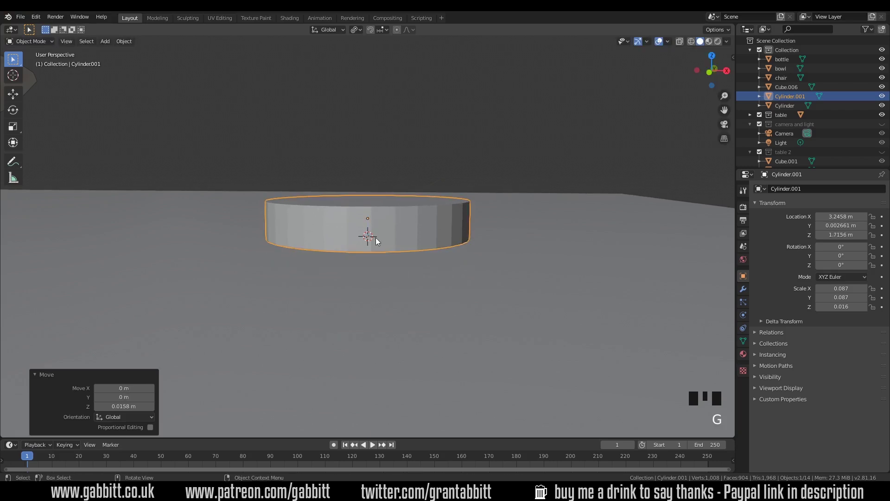
pyautogui.scroll(-8, 375, 238)
pyautogui.keyDown('shift'); pyautogui.moveTo(372, 238); pyautogui.dragTo(396, 248, button='middle'); pyautogui.keyUp('shift')
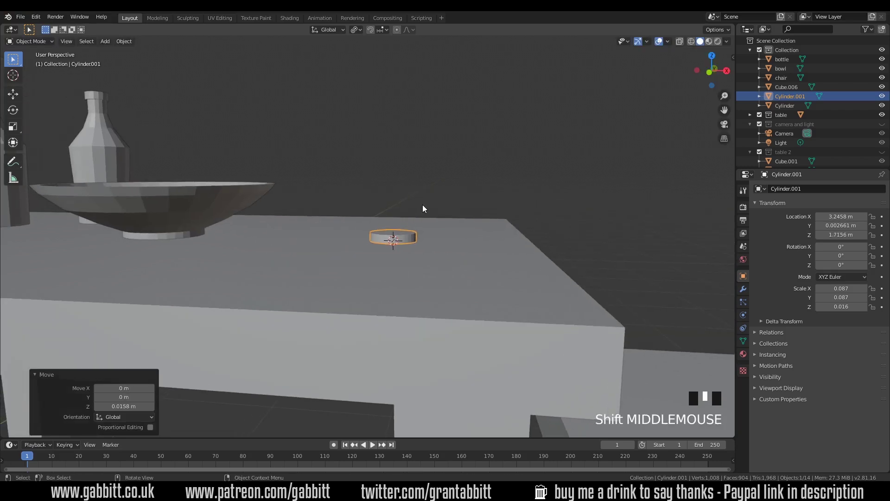
# - Thin the disc along Z by a factor of about 0.648 and lower it onto the tabletop, to about Z 1.7088 m
pyautogui.press('s')
pyautogui.press('z')
pyautogui.click(413, 217)
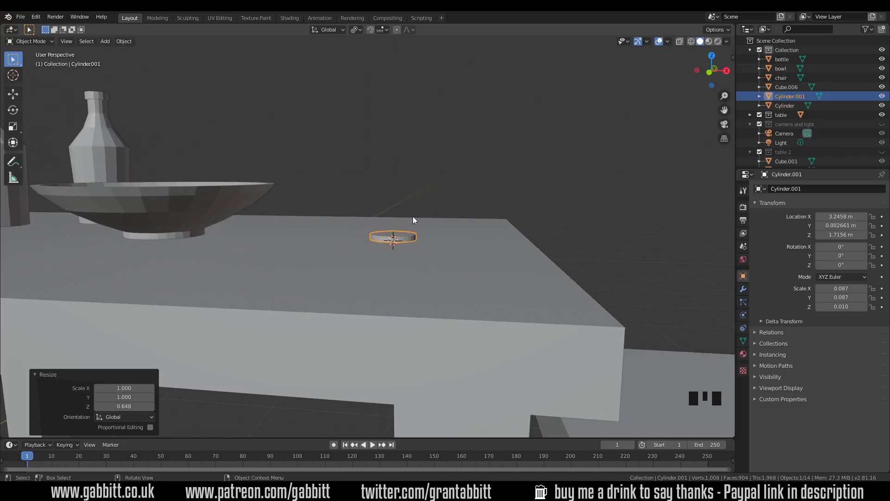
pyautogui.press('KP_1')
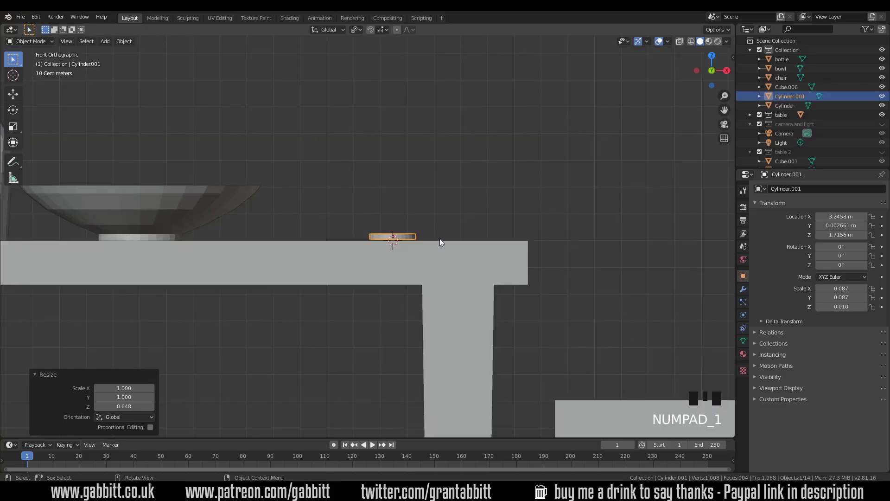
pyautogui.scroll(7, 439, 241)
pyautogui.press('g')
pyautogui.press('z')
pyautogui.click(481, 245)
pyautogui.moveTo(481, 245); pyautogui.dragTo(468, 261, button='middle')
# - Select the disc's top face in Edit Mode and lower it about 0.0023 m along Z
pyautogui.press('Tab')
pyautogui.press('3')
pyautogui.click(484, 248)
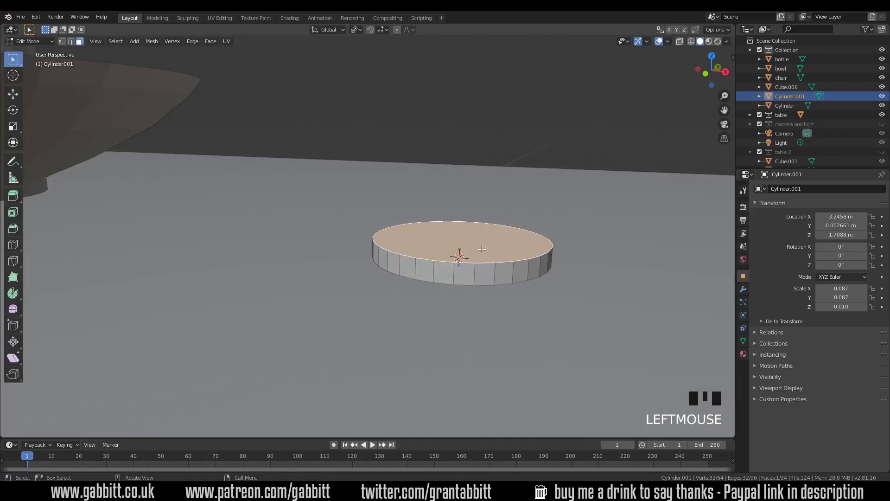
pyautogui.press('g')
pyautogui.press('z')
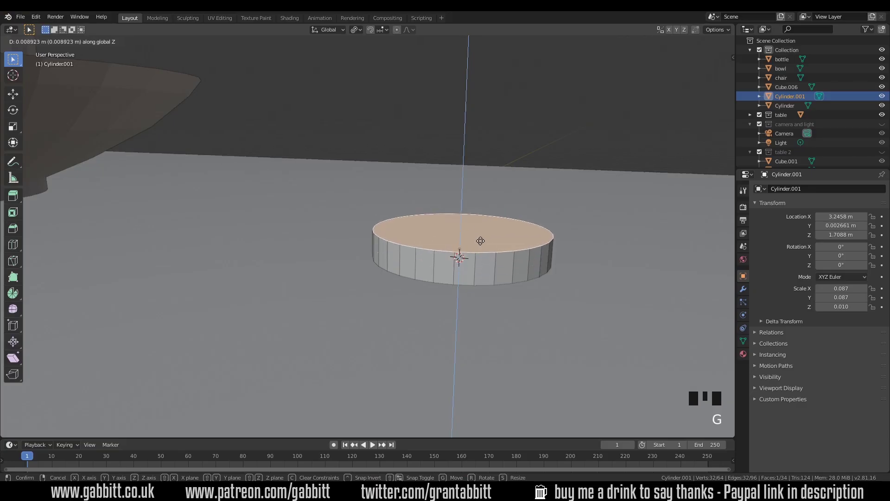
pyautogui.click(483, 252)
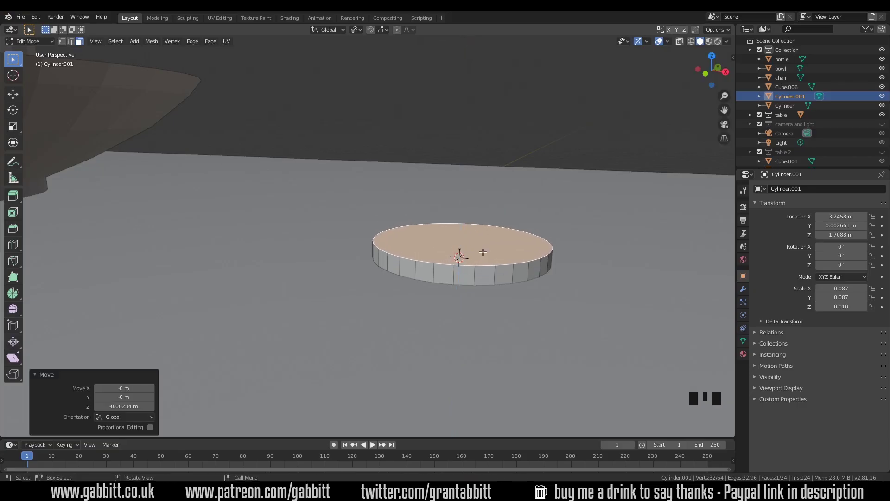
# - Extrude the disc's top face straight up by about 0.2 m
pyautogui.scroll(-4, 494, 255)
pyautogui.moveTo(493, 255); pyautogui.dragTo(445, 248, button='middle')
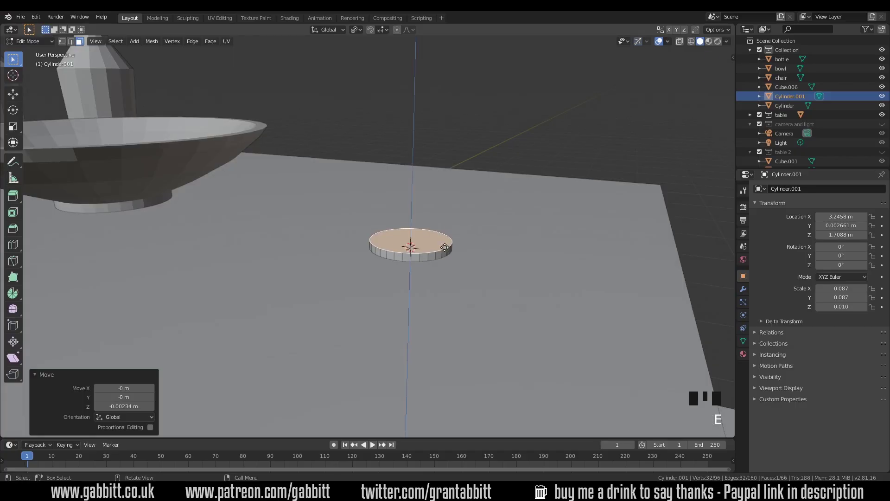
pyautogui.press('e')
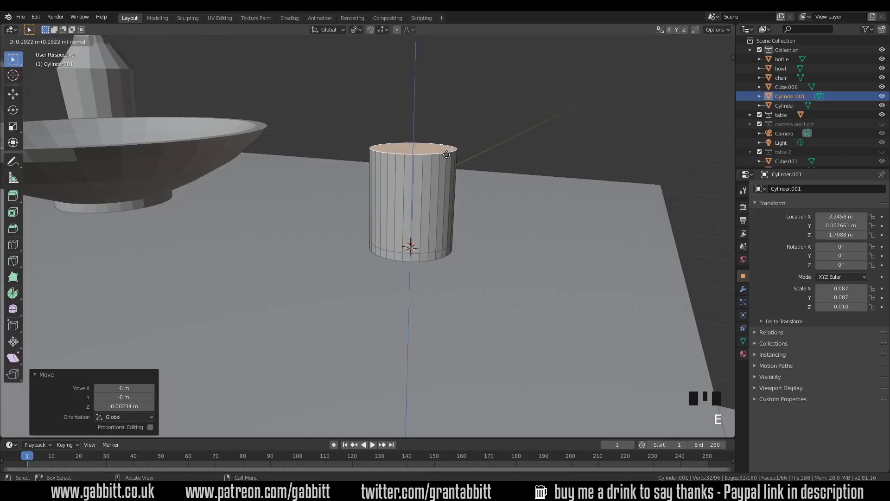
pyautogui.click(450, 151)
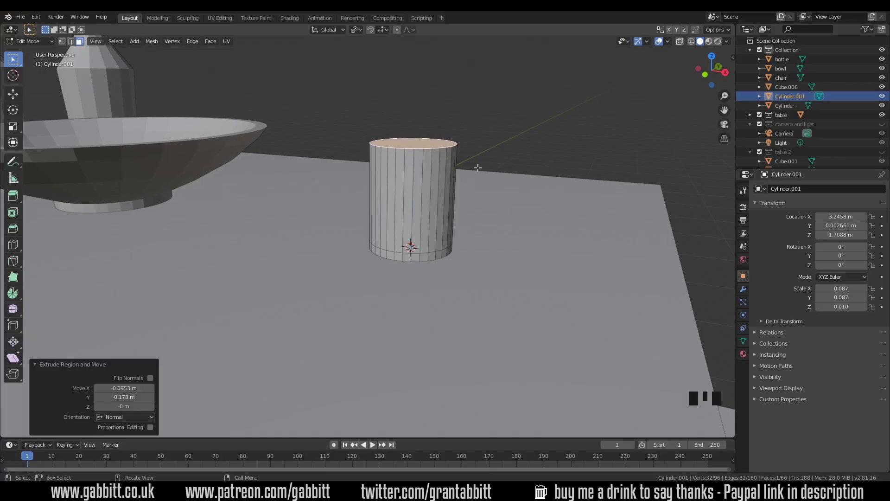
# - Scale the extruded top face uniformly by about 4.65 in front view to flare the cylinder into a wide bowl
pyautogui.press('KP_1')
pyautogui.scroll(-3, 467, 151)
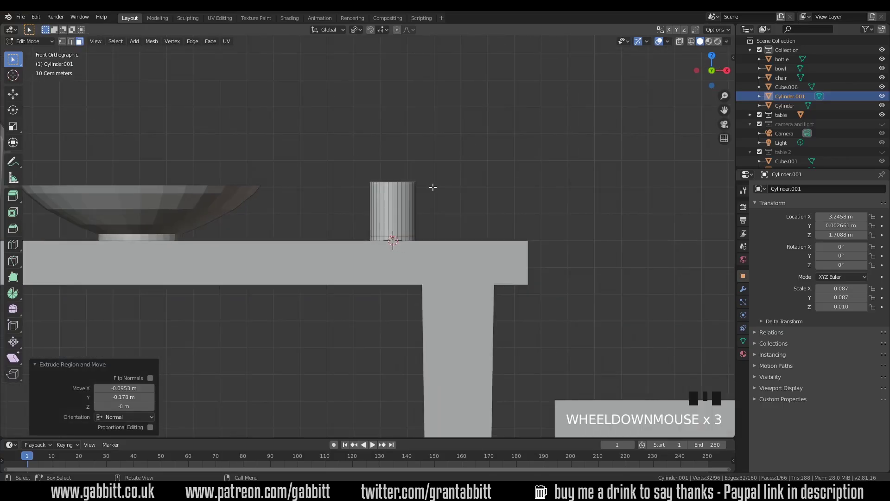
pyautogui.press('s')
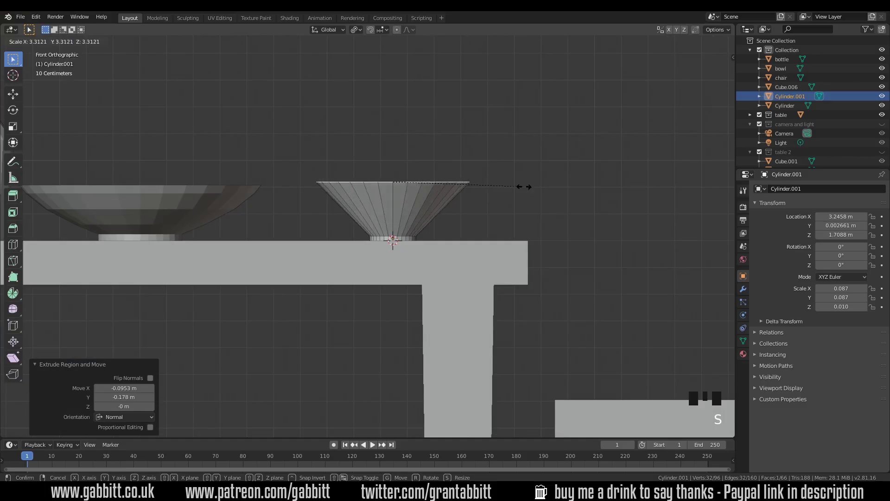
pyautogui.click(572, 187)
# - Add one centred horizontal loop cut around the flared wall and scale the loop outward by about 1.238
pyautogui.moveTo(565, 194); pyautogui.dragTo(442, 223, button='middle')
pyautogui.hotkey('ctrl', 'r')
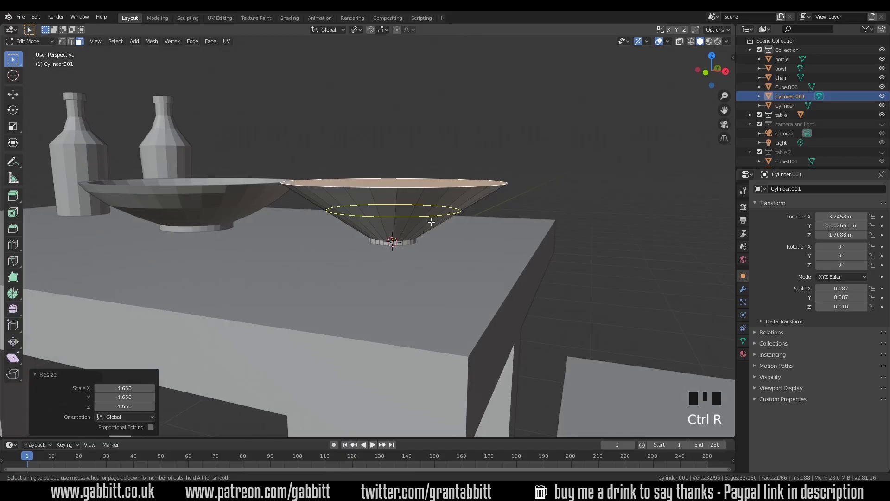
pyautogui.click(431, 223)
pyautogui.rightClick(431, 222)
pyautogui.press('s')
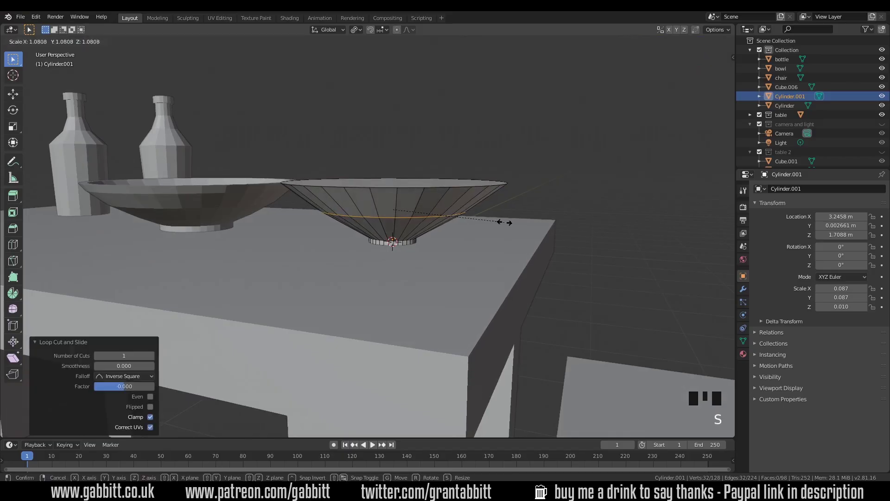
pyautogui.click(520, 224)
# - Bevel the new edge loop with 3 segments and a width of about 5.92 m to round the outer wall
pyautogui.moveTo(520, 225); pyautogui.dragTo(471, 226, button='middle')
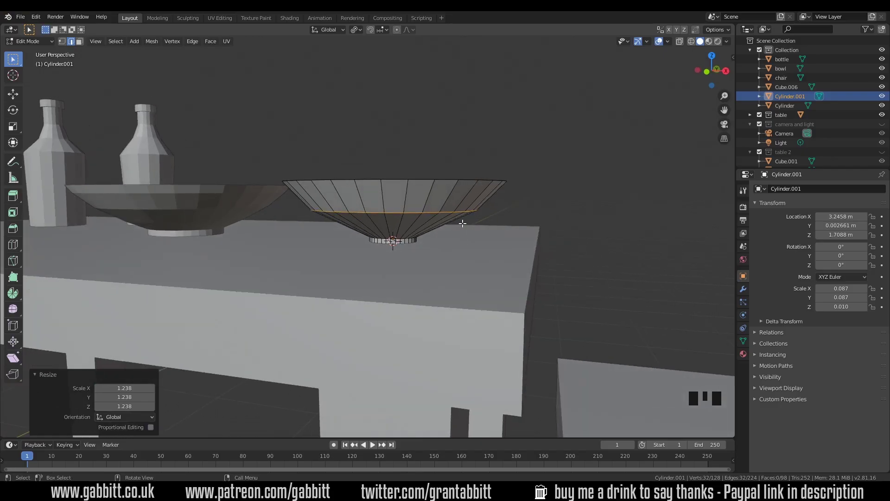
pyautogui.hotkey('ctrl', 'b')
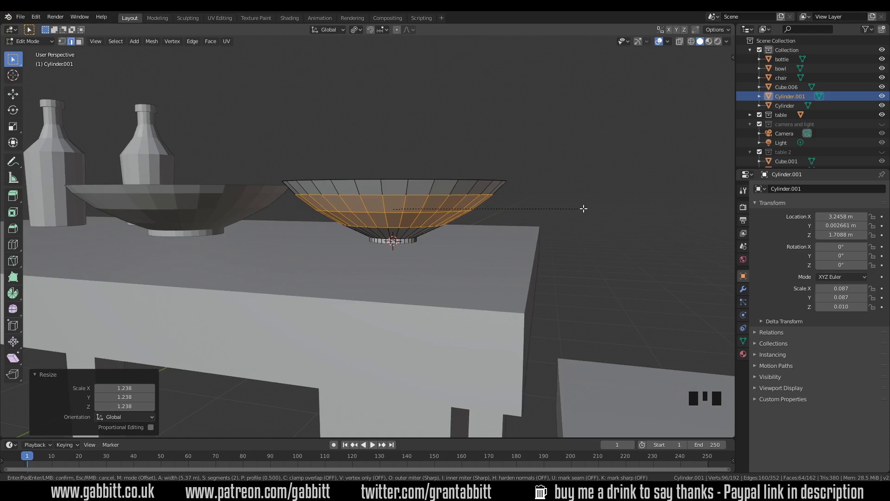
pyautogui.scroll(1, 583, 209)
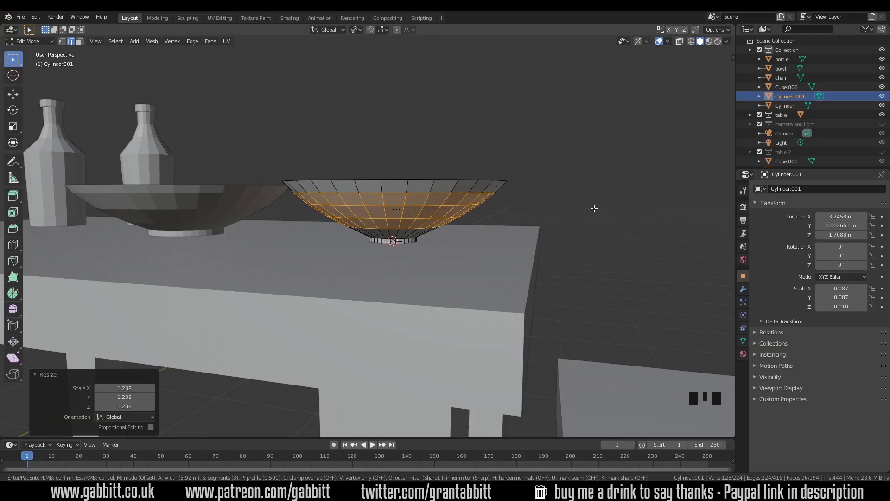
pyautogui.click(594, 209)
# - Select the bowl's top face and inset it by about 0.3772 m to form the rim
pyautogui.moveTo(594, 209); pyautogui.dragTo(403, 195, button='middle')
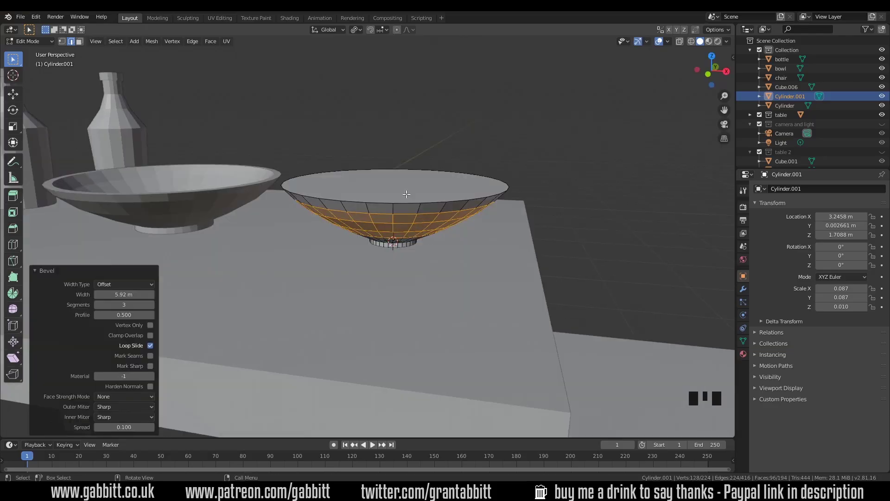
pyautogui.press('3')
pyautogui.click(406, 193)
pyautogui.press('i')
pyautogui.click(547, 182)
# - Extrude the inset face down about 0.191 m and scale it by about 0.224 to form the inner floor
pyautogui.moveTo(547, 183); pyautogui.dragTo(494, 222, button='middle')
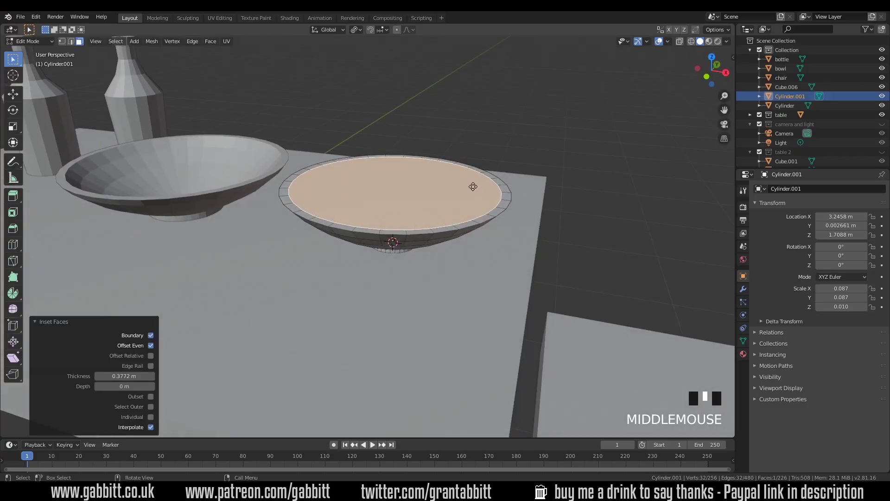
pyautogui.press('e')
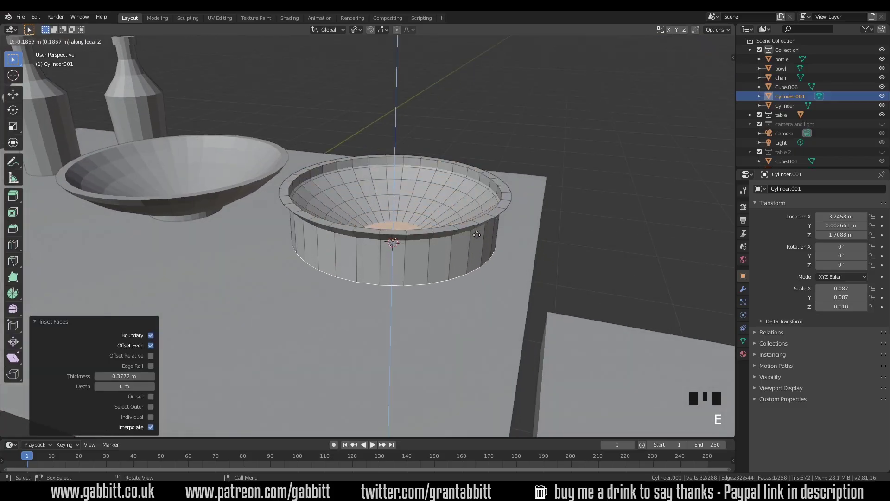
pyautogui.click(476, 236)
pyautogui.moveTo(476, 236); pyautogui.dragTo(474, 258, button='middle')
pyautogui.press('s')
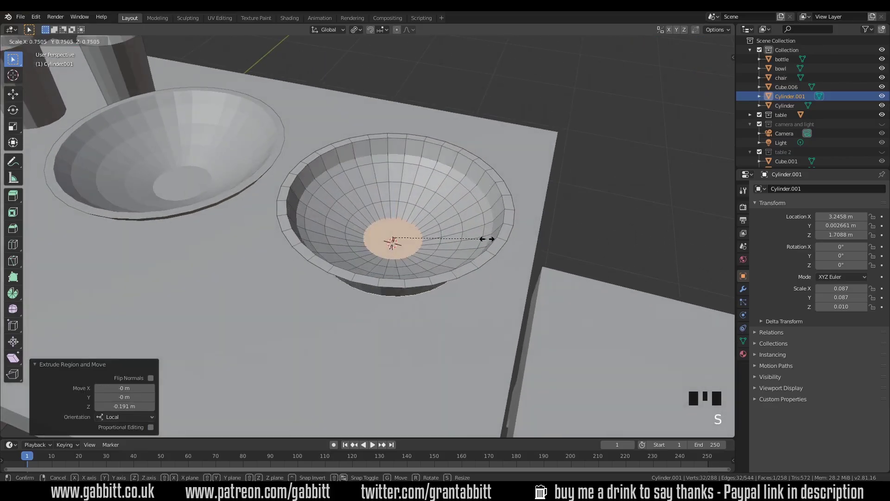
pyautogui.click(416, 240)
# - Add one centred loop cut around the bowl's inner wall and scale the loop outward by about 1.211
pyautogui.hotkey('ctrl', 'r')
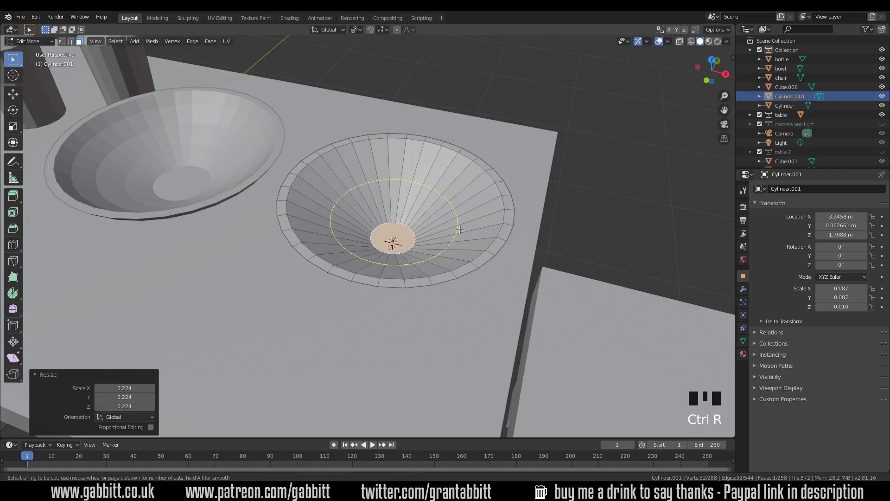
pyautogui.click(459, 230)
pyautogui.rightClick(460, 230)
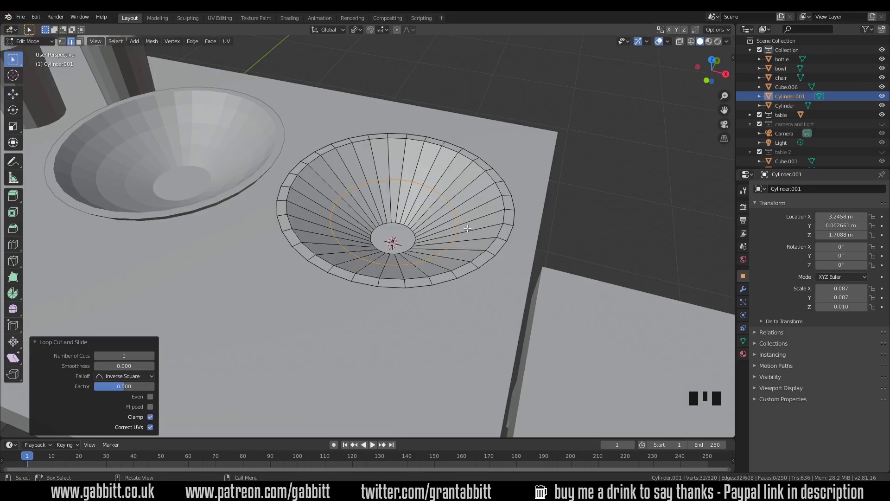
pyautogui.press('s')
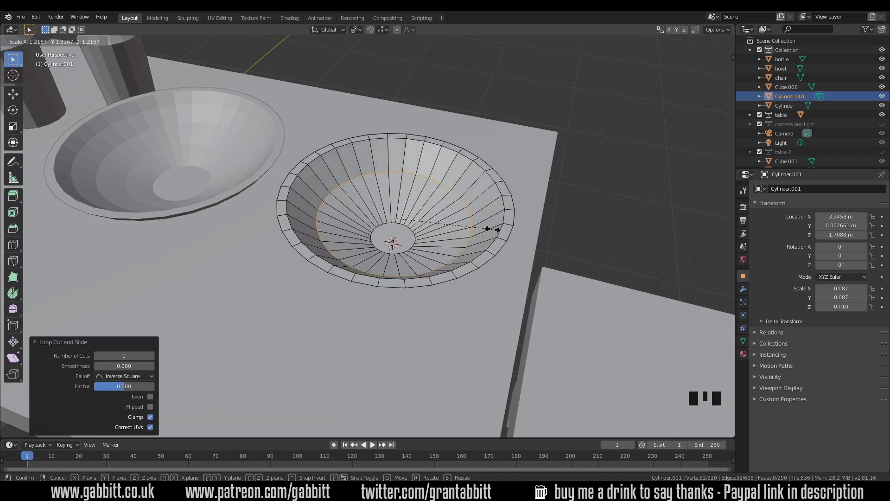
pyautogui.click(492, 229)
# - Bevel the inner edge loop with 3 segments to round the inside wall, and return to Object Mode
pyautogui.moveTo(493, 229); pyautogui.dragTo(436, 230, button='middle')
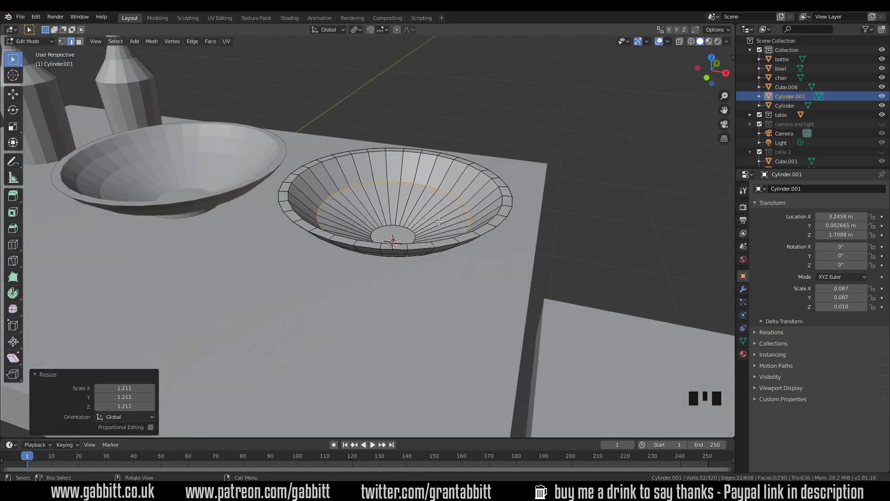
pyautogui.hotkey('ctrl', 'b')
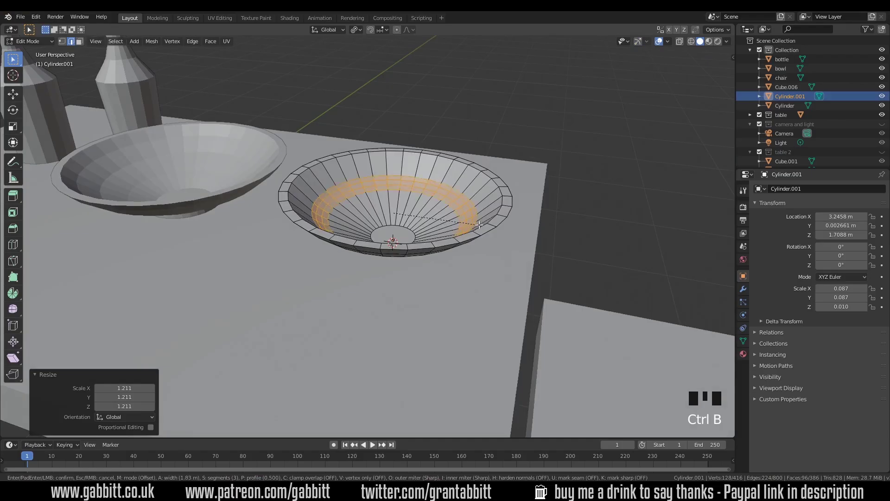
pyautogui.click(558, 227)
pyautogui.press('Tab')
pyautogui.scroll(-2, 493, 264)
pyautogui.moveTo(494, 265); pyautogui.dragTo(419, 291, button='middle')
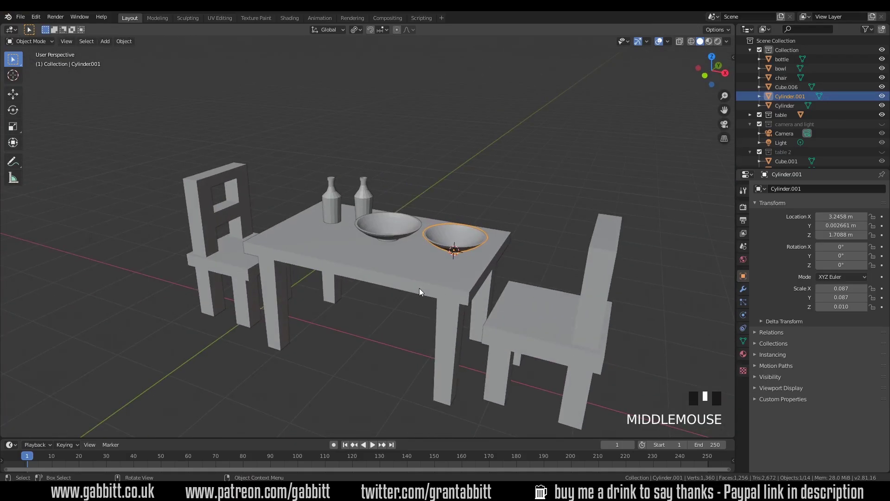